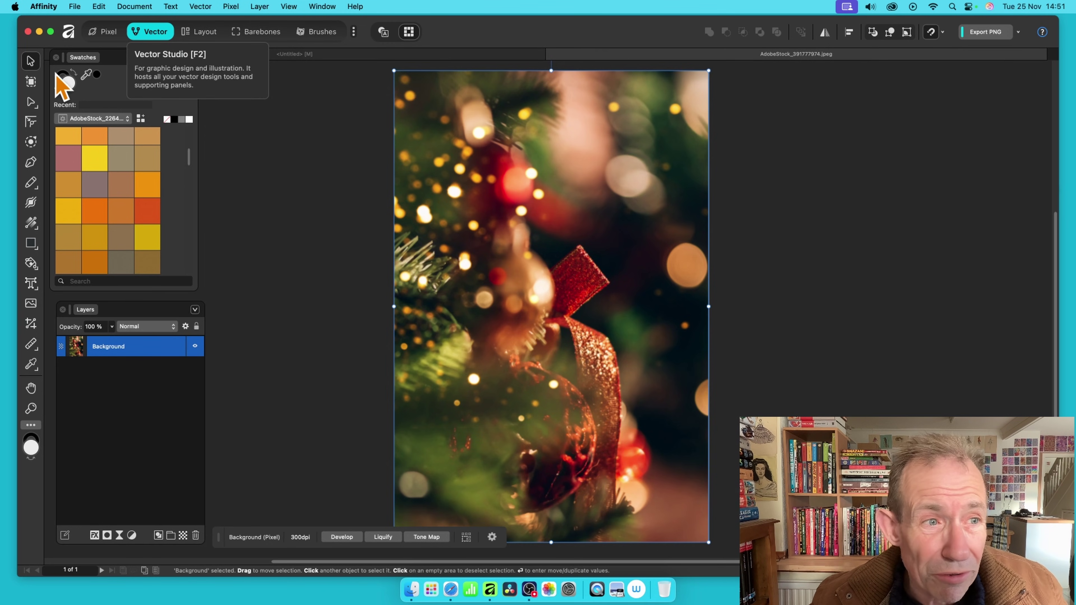
Step: Add a Posterise adjustment layer above the Christmas photo and set its Posterise Levels to 3
{"action": "left_click", "coordinate": [231, 7]}
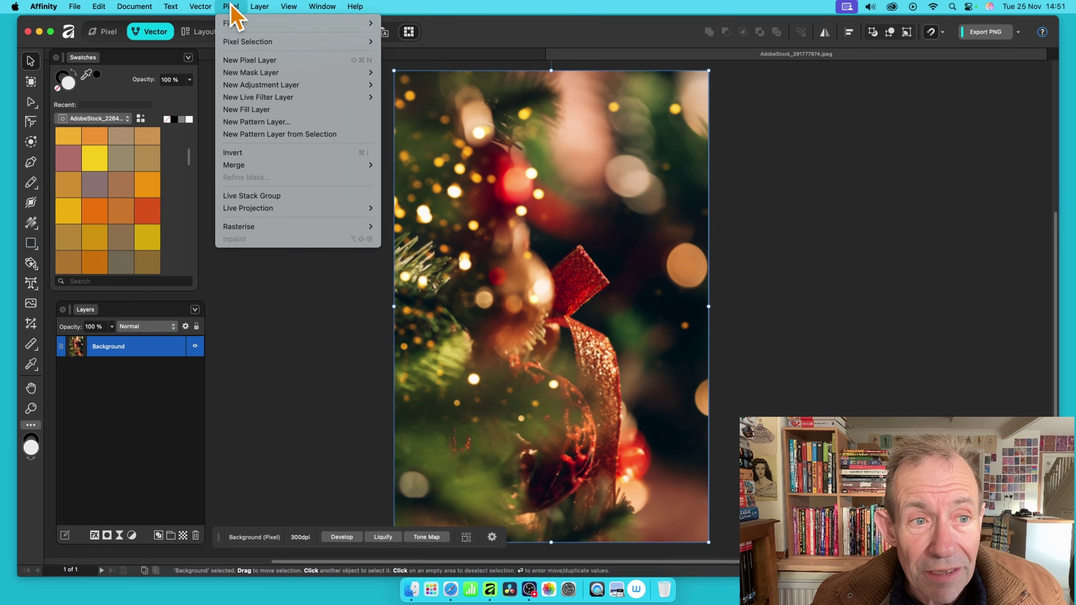
{"action": "mouse_move", "coordinate": [242, 85]}
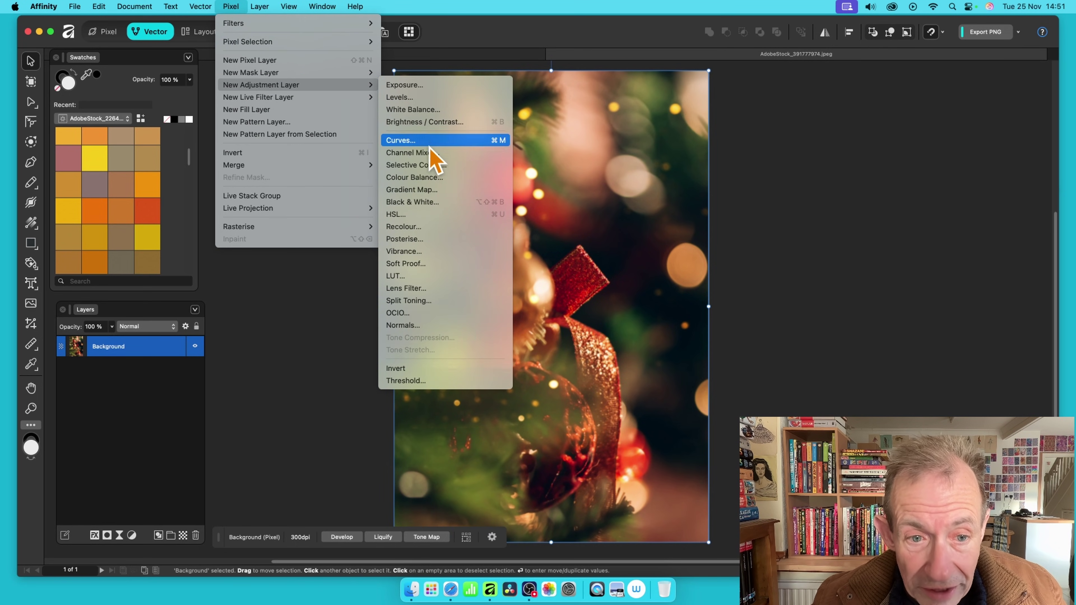
{"action": "left_click", "coordinate": [423, 242]}
{"action": "left_click_drag", "start_coordinate": [731, 246], "coordinate": [574, 181]}
{"action": "left_click_drag", "start_coordinate": [463, 223], "coordinate": [490, 221]}
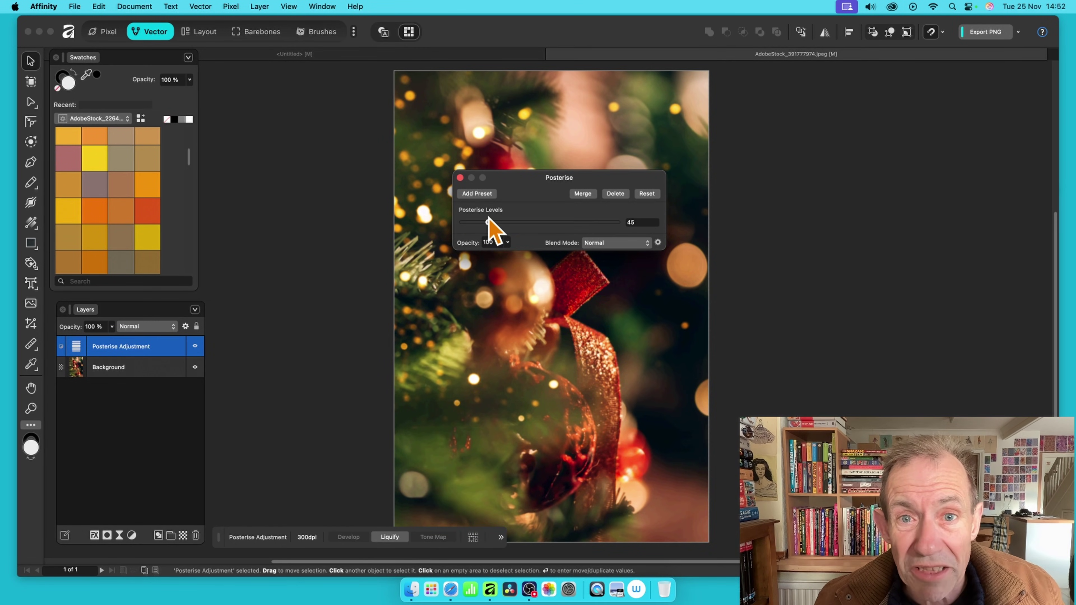
{"action": "left_click_drag", "start_coordinate": [487, 221], "coordinate": [464, 222]}
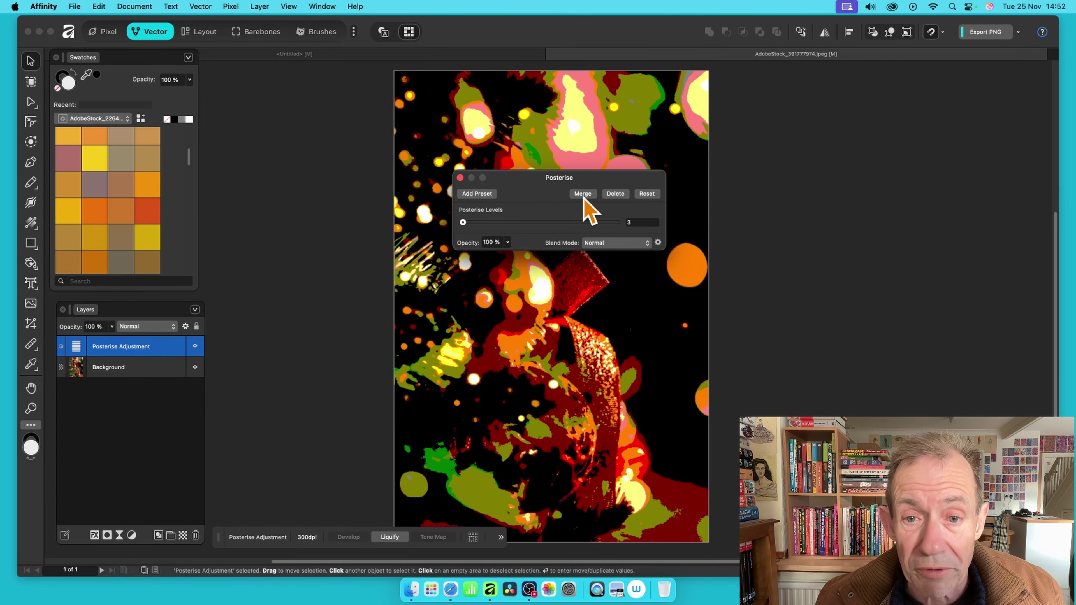
Step: Merge the Posterise adjustment into the Background layer
{"action": "left_click_drag", "start_coordinate": [586, 183], "coordinate": [810, 190]}
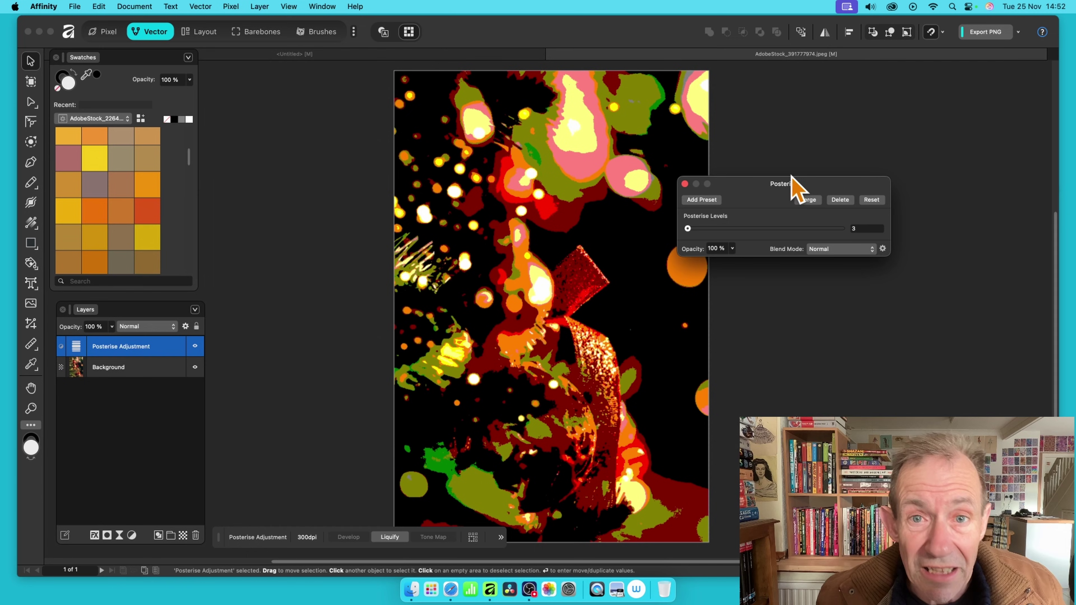
{"action": "left_click_drag", "start_coordinate": [813, 192], "coordinate": [653, 173]}
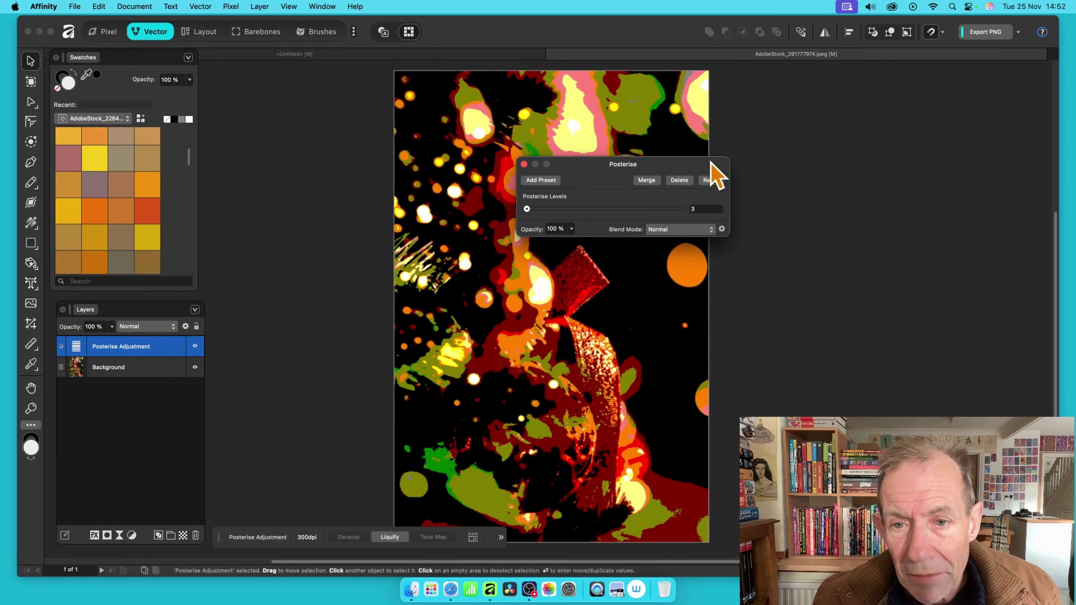
{"action": "left_click", "coordinate": [646, 179]}
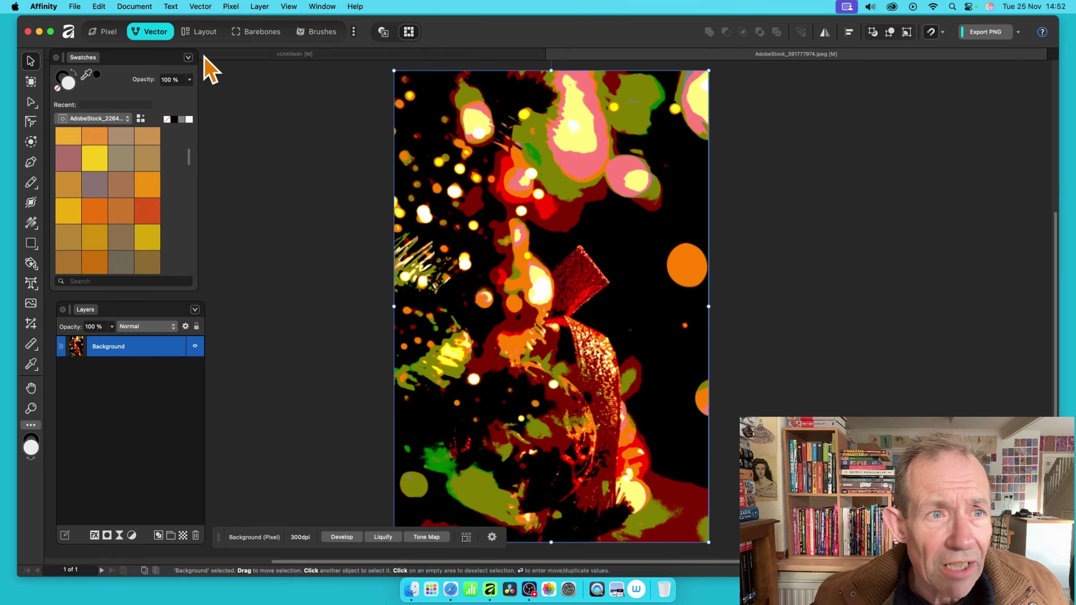
Step: Apply an Image Trace to the posterised Background with Edge Threshold 17% and Curve Fitting Tolerance 90%
{"action": "left_click", "coordinate": [202, 6]}
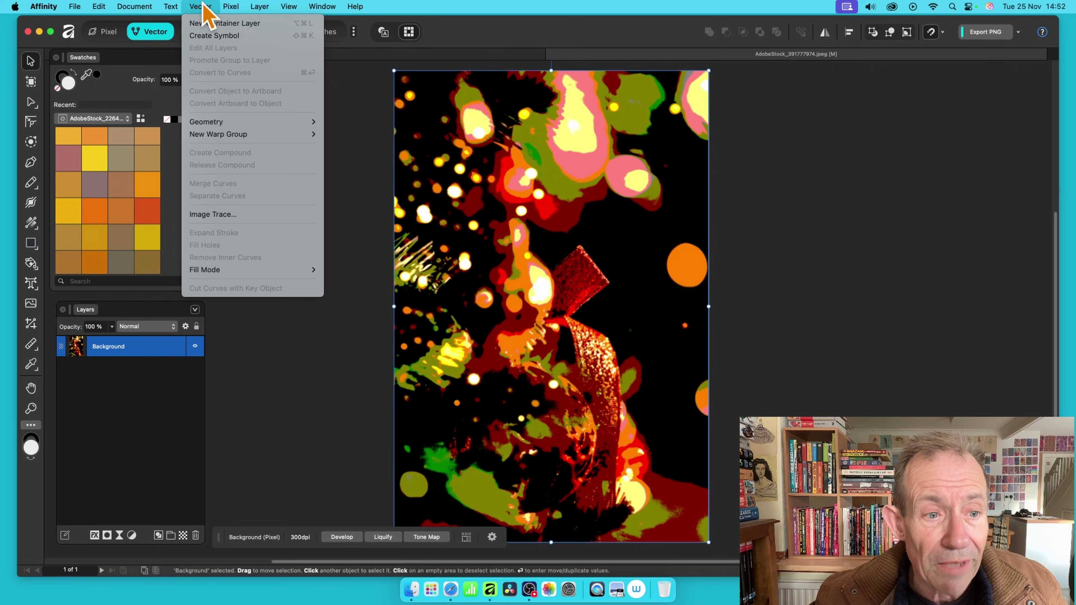
{"action": "left_click", "coordinate": [250, 215]}
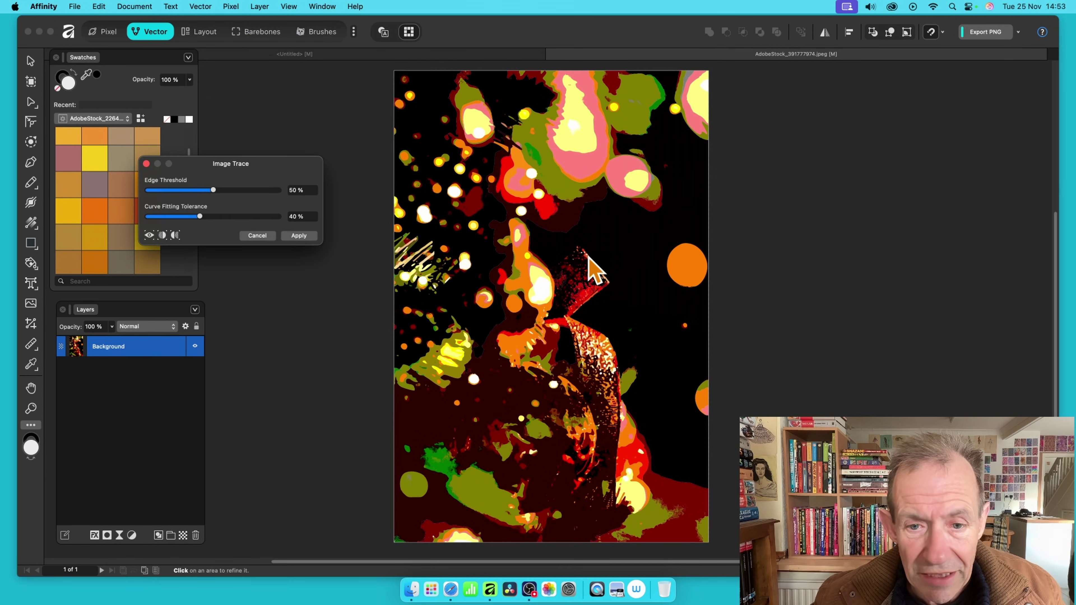
{"action": "mouse_move", "coordinate": [213, 190]}
{"action": "left_mouse_down"}
{"action": "mouse_move", "coordinate": [147, 190]}
{"action": "mouse_move", "coordinate": [169, 190]}
{"action": "left_mouse_up"}
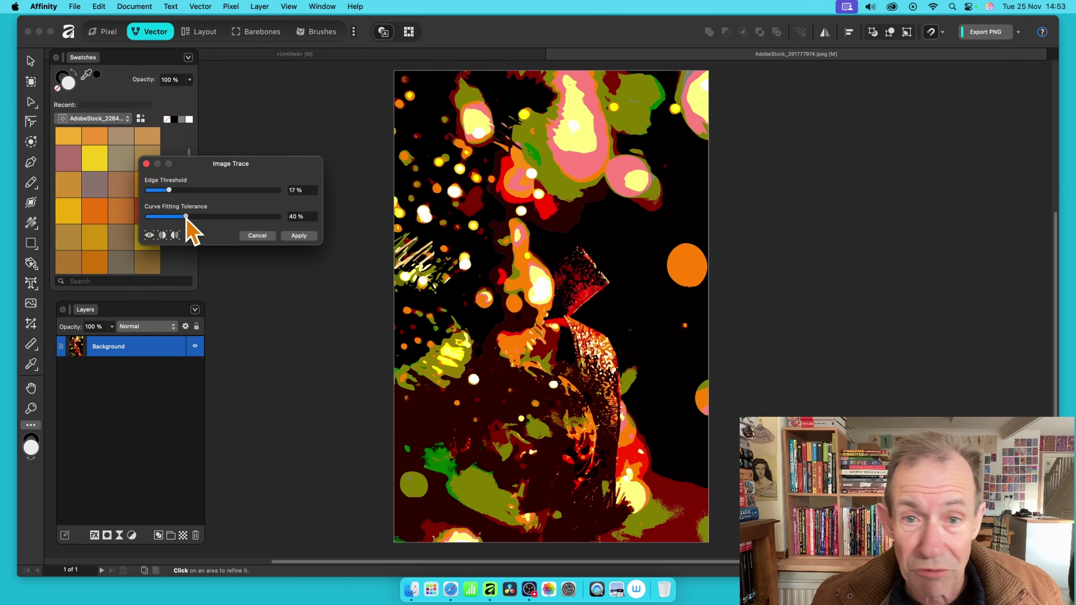
{"action": "left_click_drag", "start_coordinate": [203, 221], "coordinate": [266, 229]}
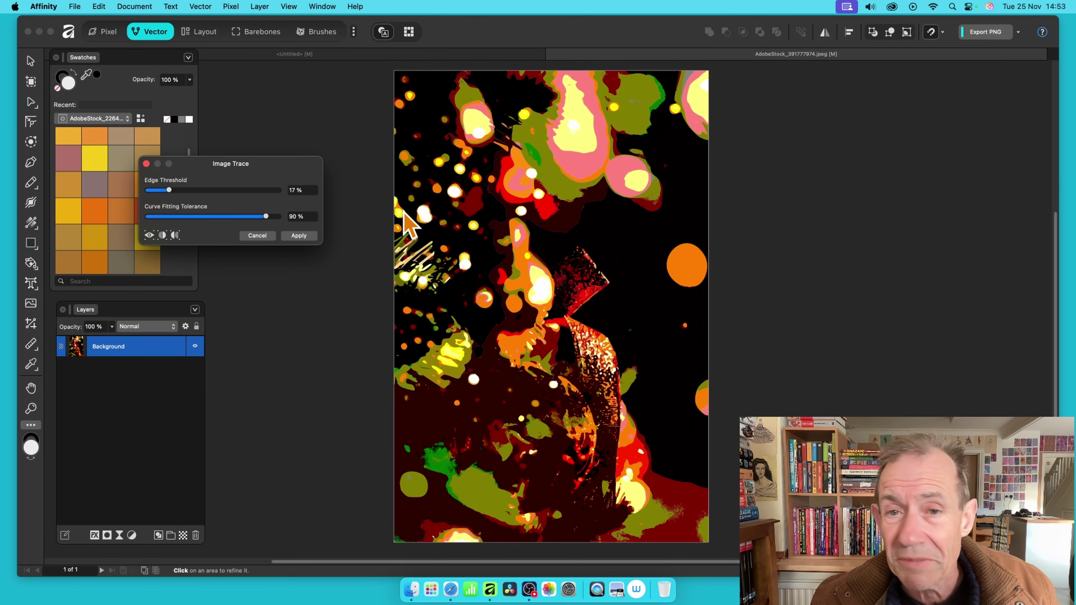
{"action": "left_click", "coordinate": [303, 237]}
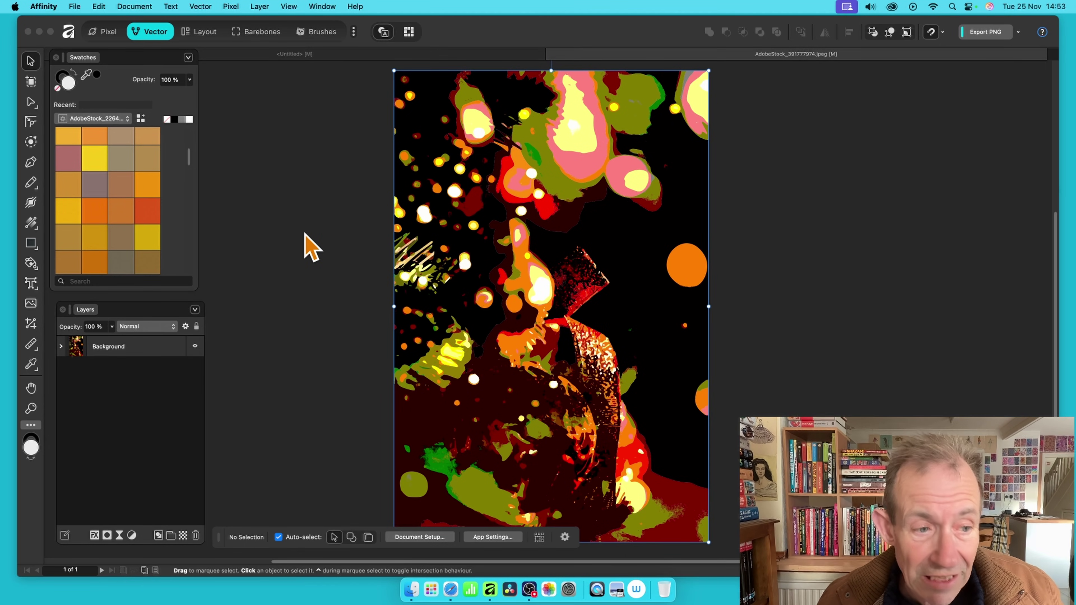
Step: Expand the traced Background group to list its individual curves
{"action": "left_click", "coordinate": [62, 347]}
{"action": "left_click_drag", "start_coordinate": [120, 312], "coordinate": [192, 292]}
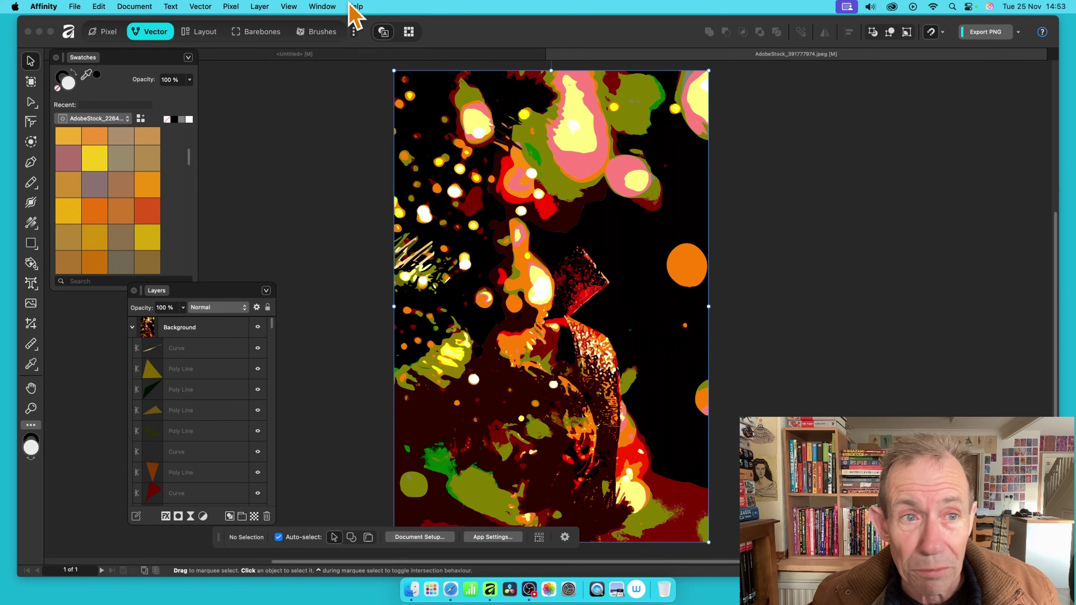
{"action": "left_click", "coordinate": [335, 6]}
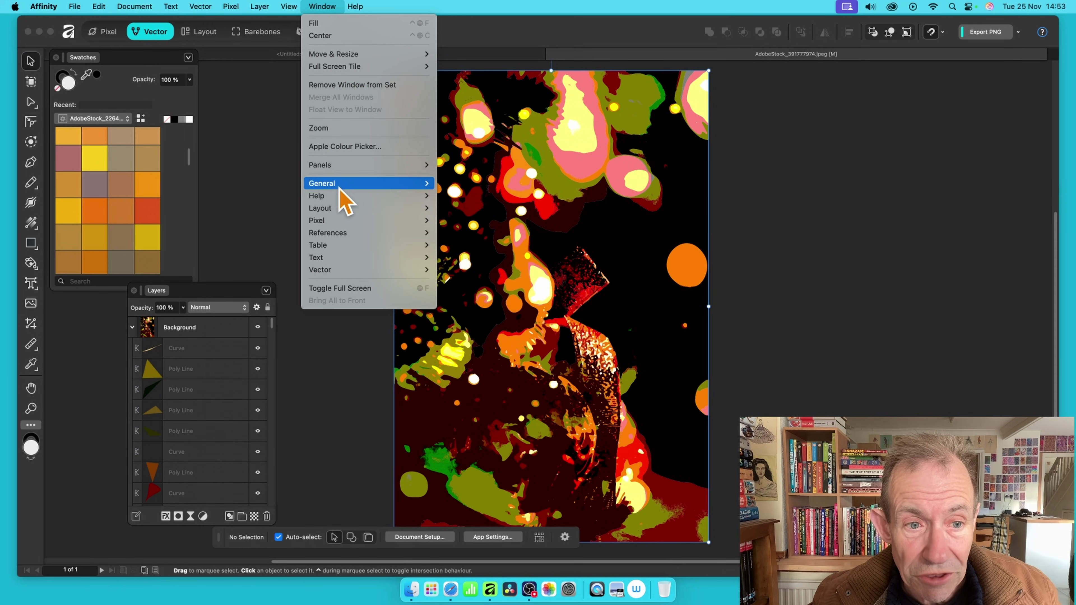
{"action": "mouse_move", "coordinate": [340, 186]}
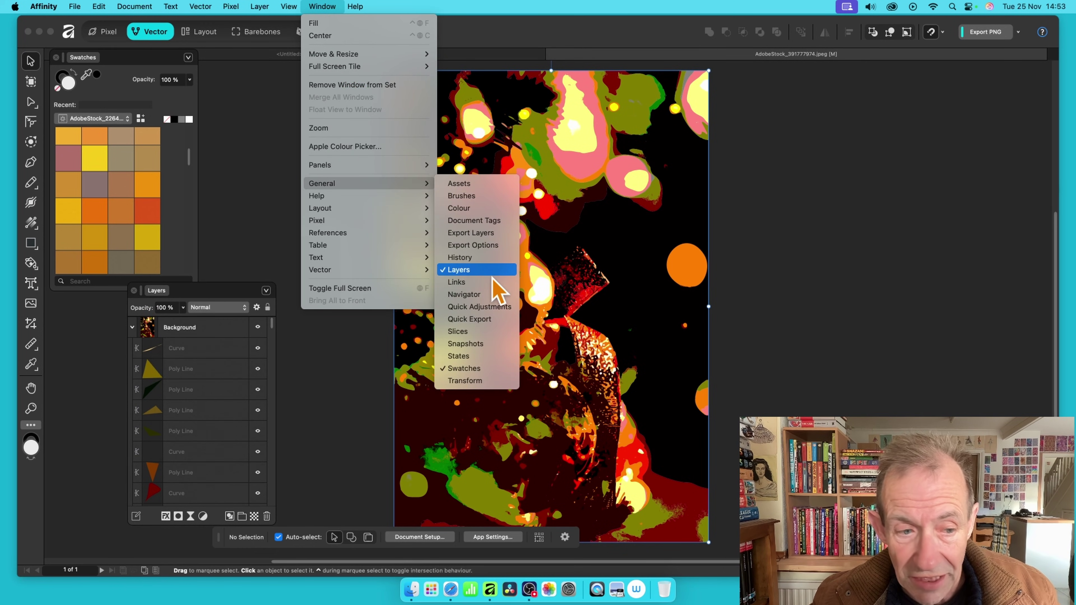
{"action": "left_click", "coordinate": [339, 487]}
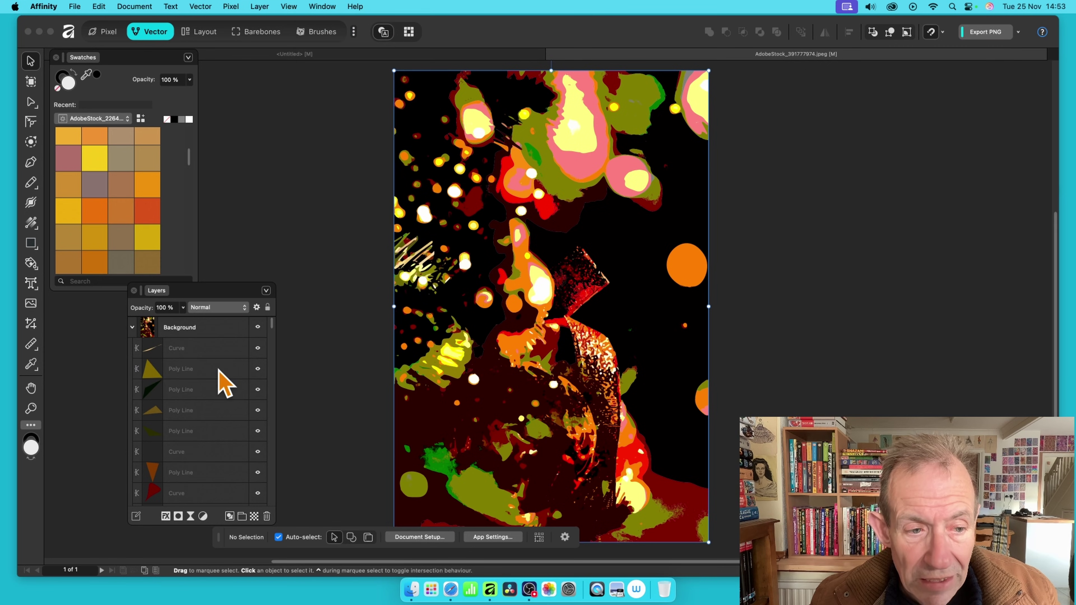
Step: Select all the traced curves inside the Background group
{"action": "left_click", "coordinate": [189, 346]}
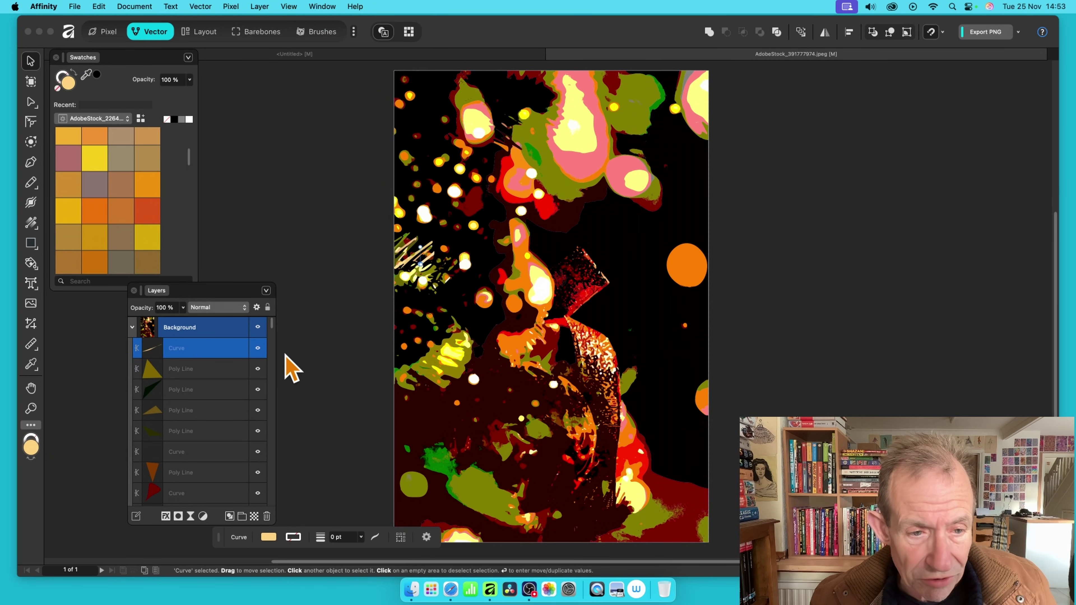
{"action": "left_click_drag", "start_coordinate": [271, 324], "coordinate": [277, 500]}
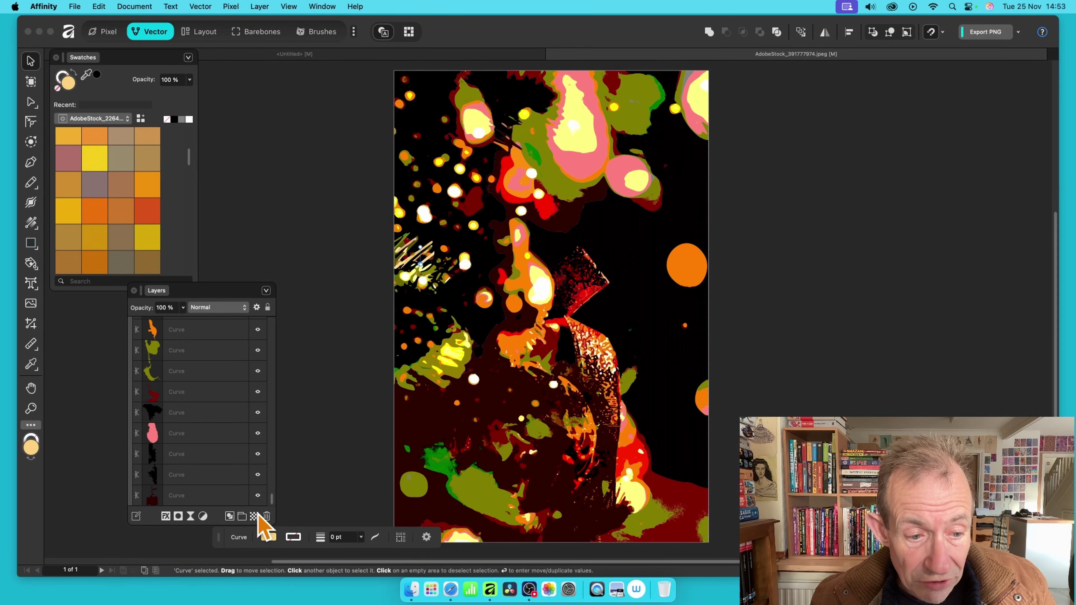
{"action": "key", "text": "super+a"}
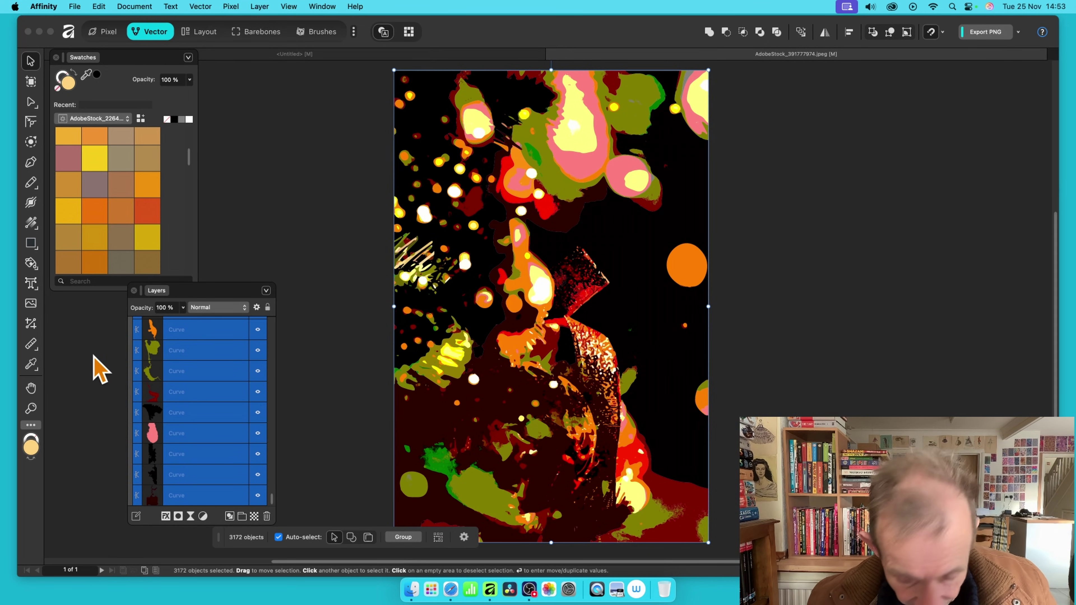
Step: Activate Vector Flood Fill and load AdobeStock_222613493.jpeg from Downloads as its bitmap fill
{"action": "key", "text": "g"}
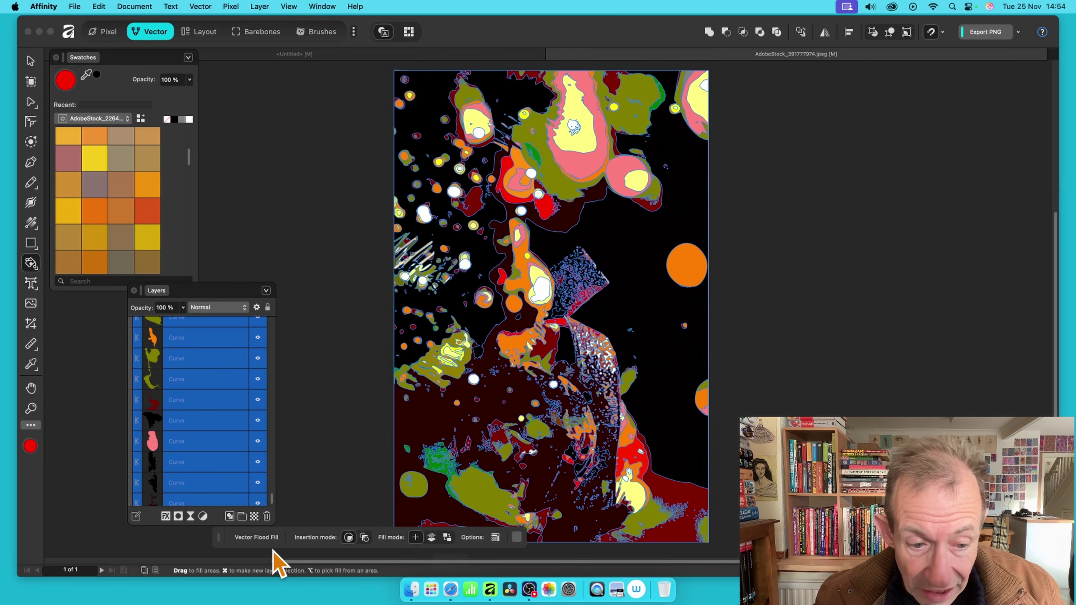
{"action": "left_click_drag", "start_coordinate": [219, 538], "coordinate": [237, 276]}
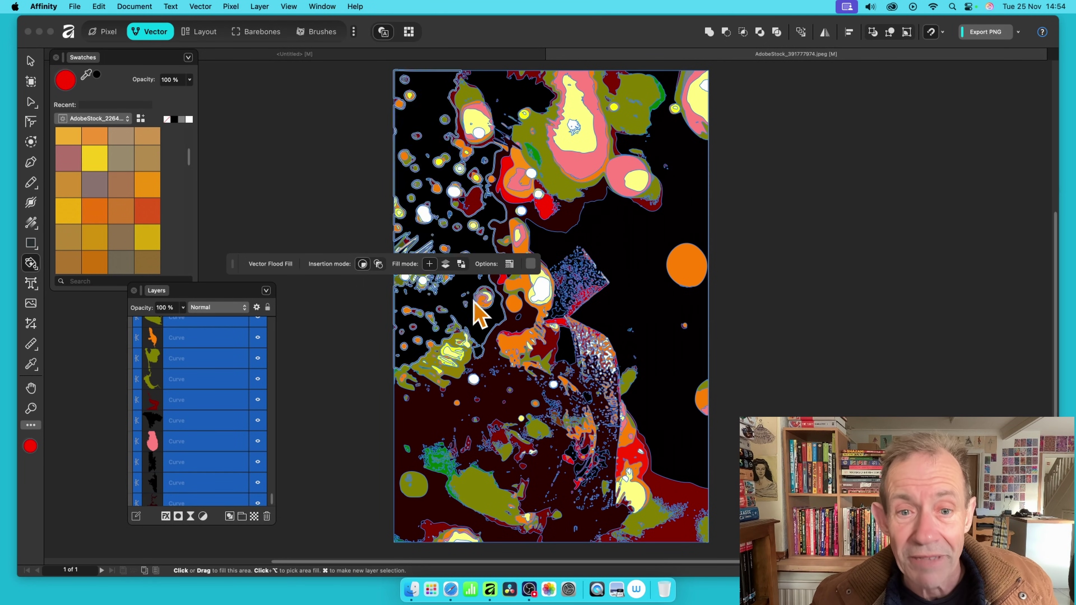
{"action": "left_click", "coordinate": [531, 264]}
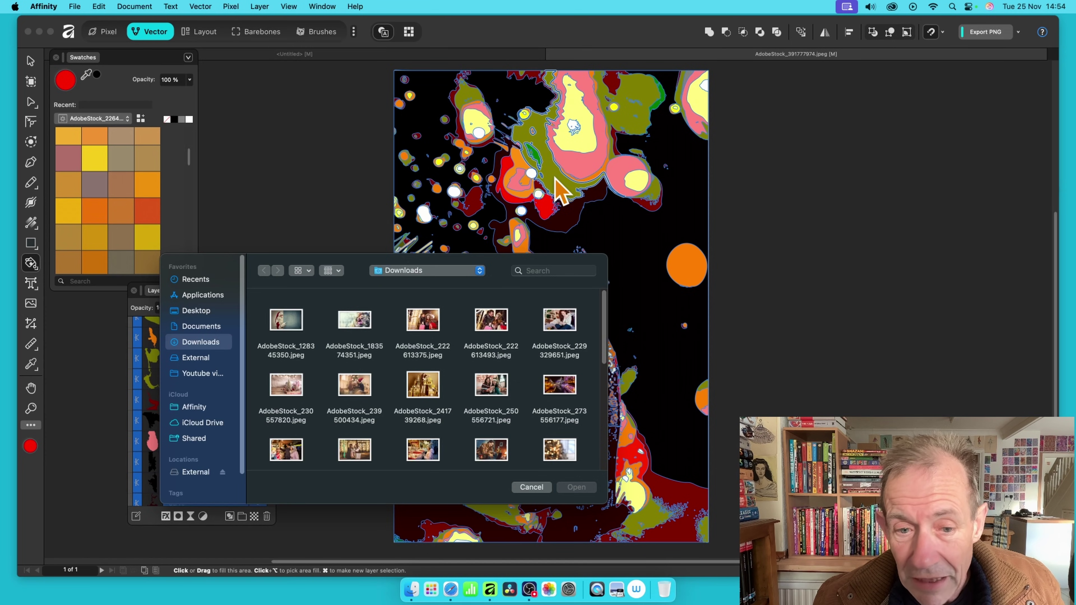
{"action": "left_click", "coordinate": [496, 331]}
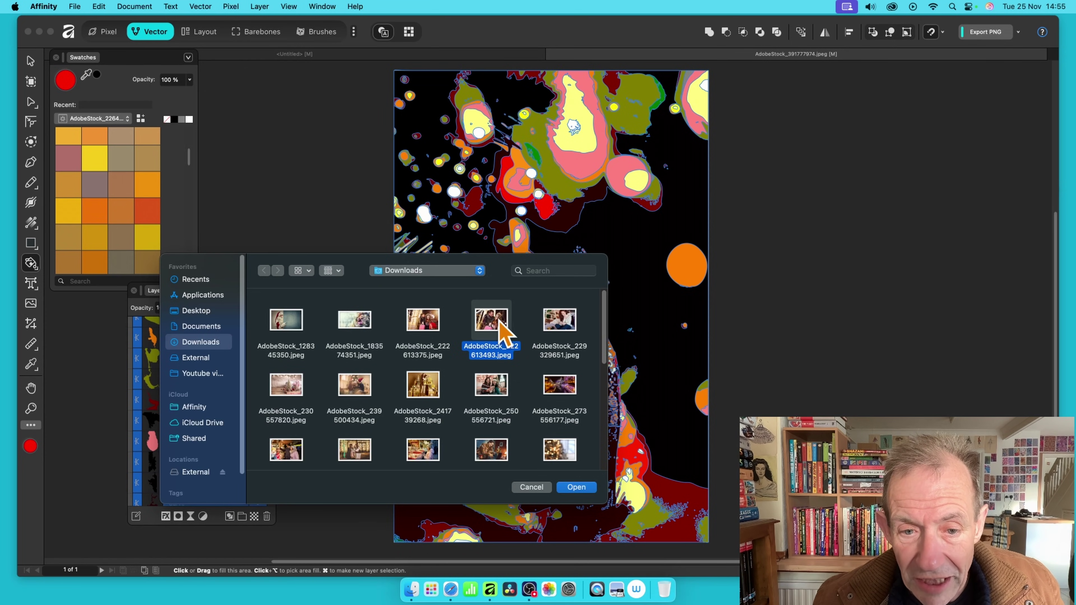
{"action": "left_click", "coordinate": [581, 487]}
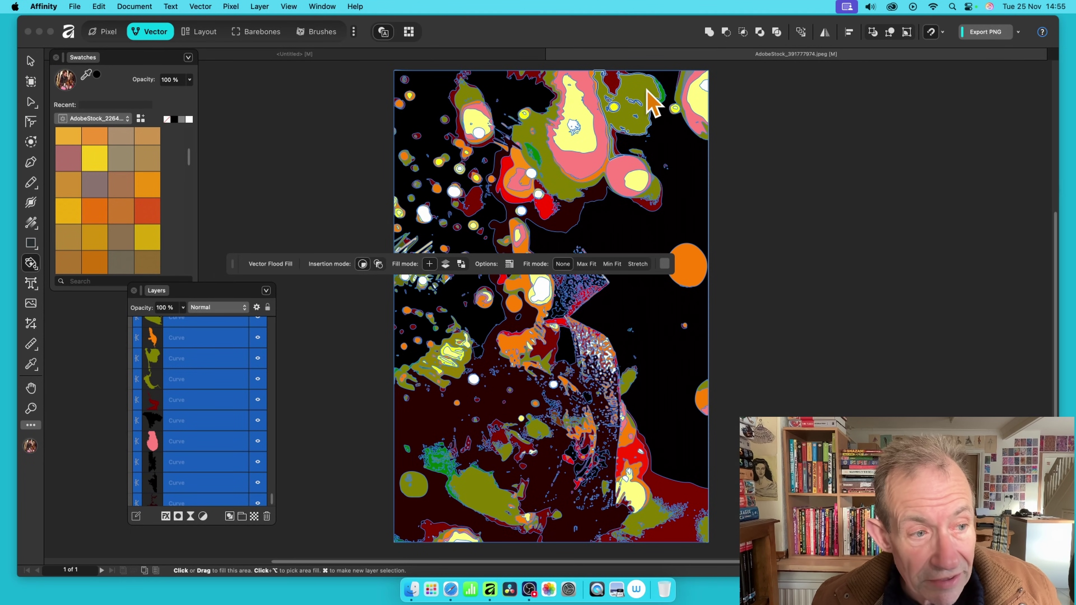
Step: Flood-fill the large black areas, the olive and pink shapes near the top, and the dark brown area with the loaded photo
{"action": "left_click", "coordinate": [681, 202]}
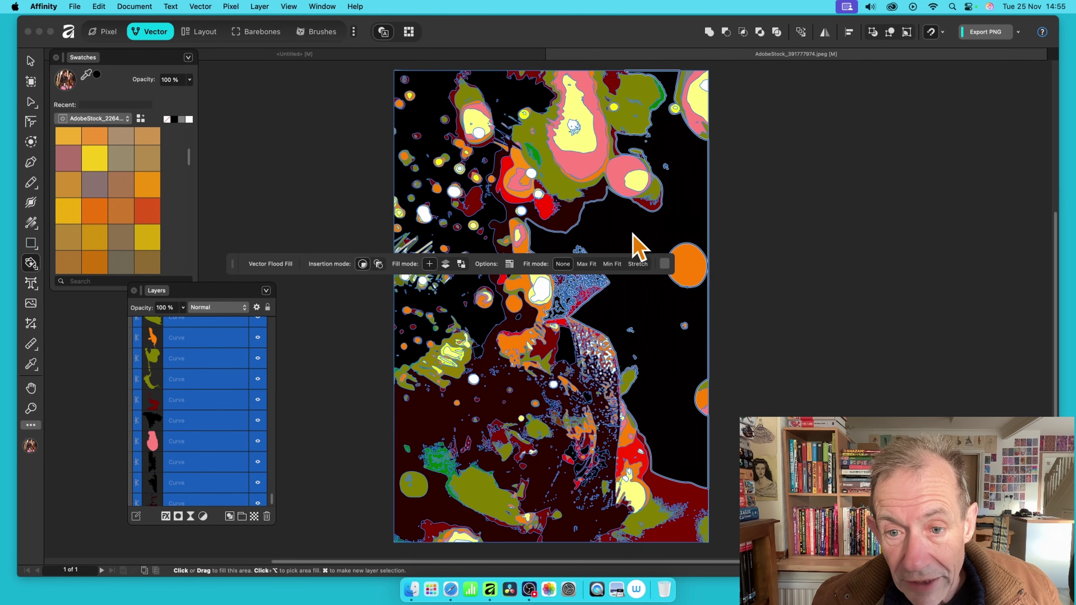
{"action": "left_click", "coordinate": [644, 241]}
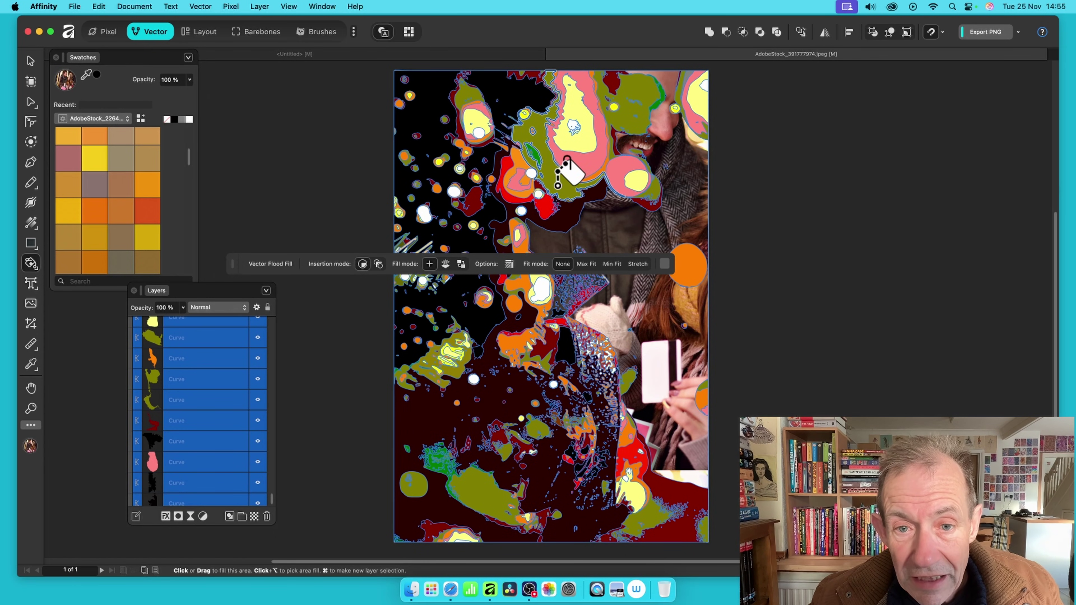
{"action": "left_click", "coordinate": [576, 173]}
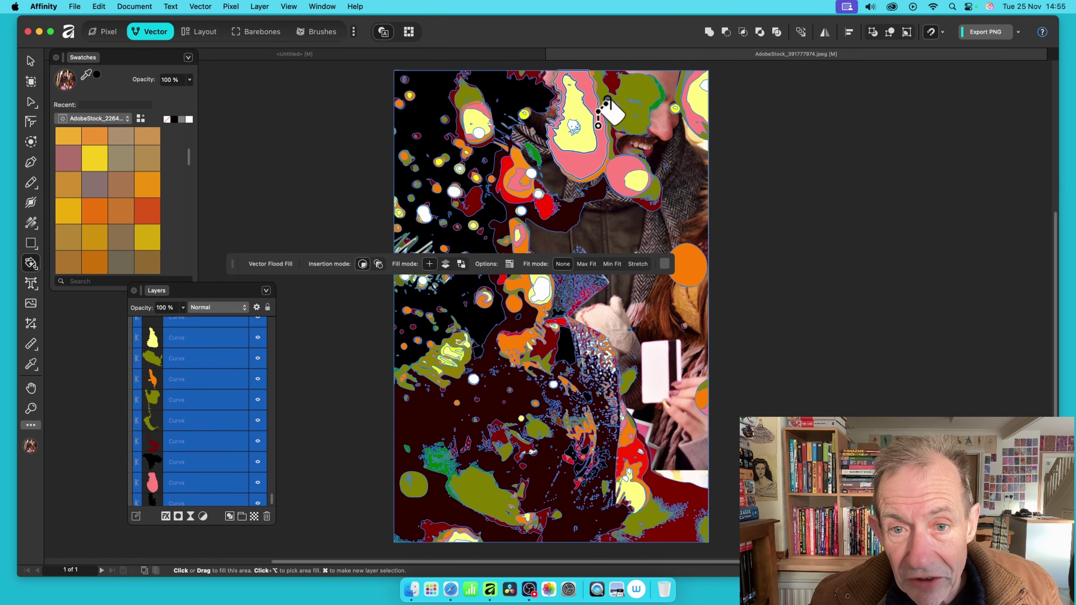
{"action": "left_click", "coordinate": [513, 277]}
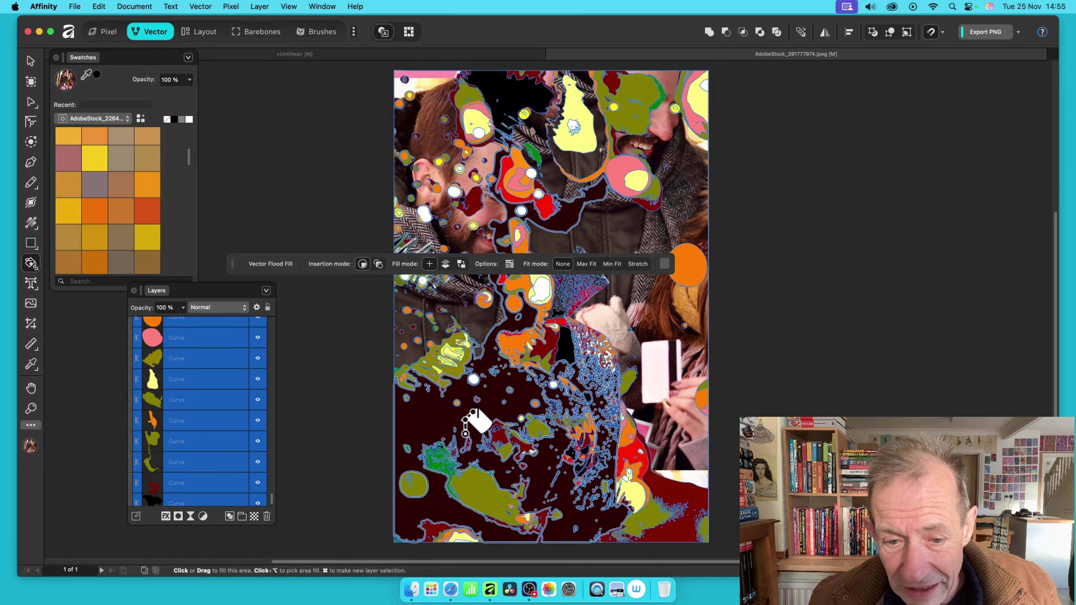
{"action": "left_click", "coordinate": [497, 409]}
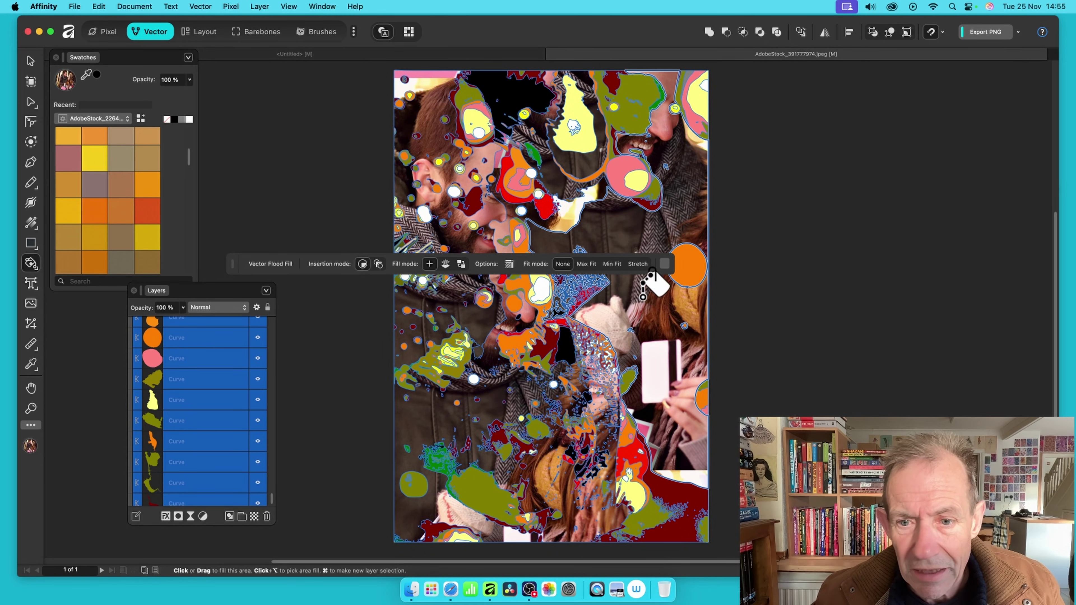
Step: Switch the bitmap fill to AdobeStock_222613375.jpeg and fill the orange circle on the image's right edge and the olive patch at mid-left
{"action": "left_click", "coordinate": [664, 263]}
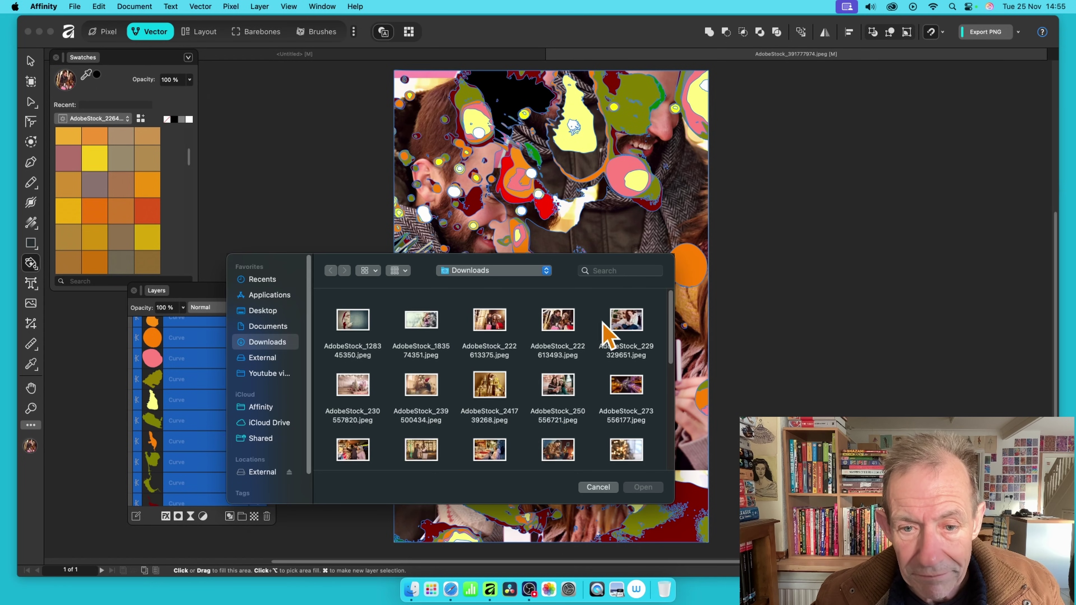
{"action": "left_click", "coordinate": [491, 322]}
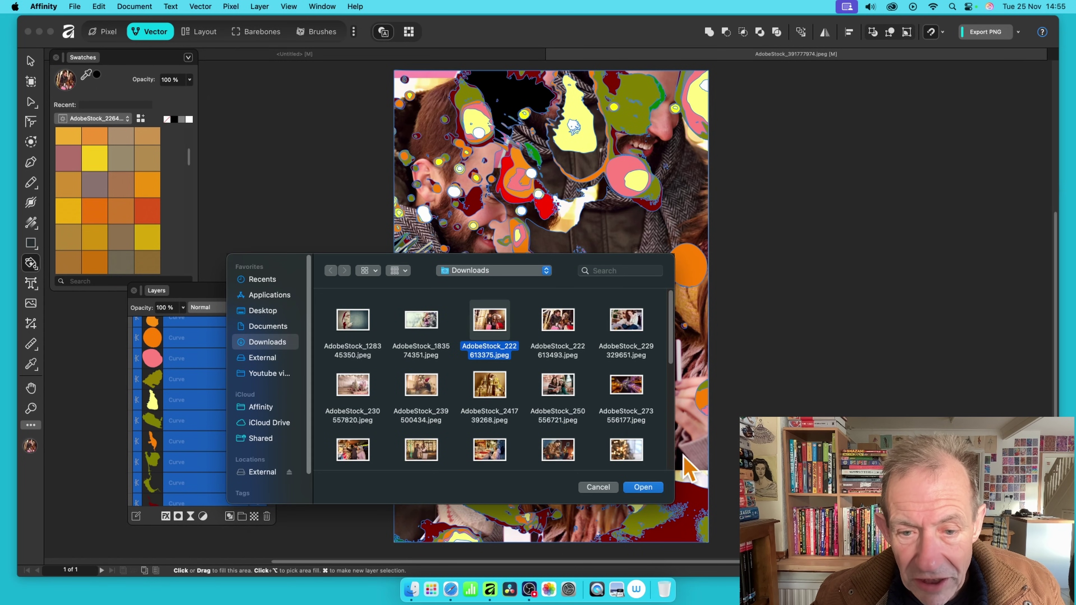
{"action": "left_click", "coordinate": [652, 487]}
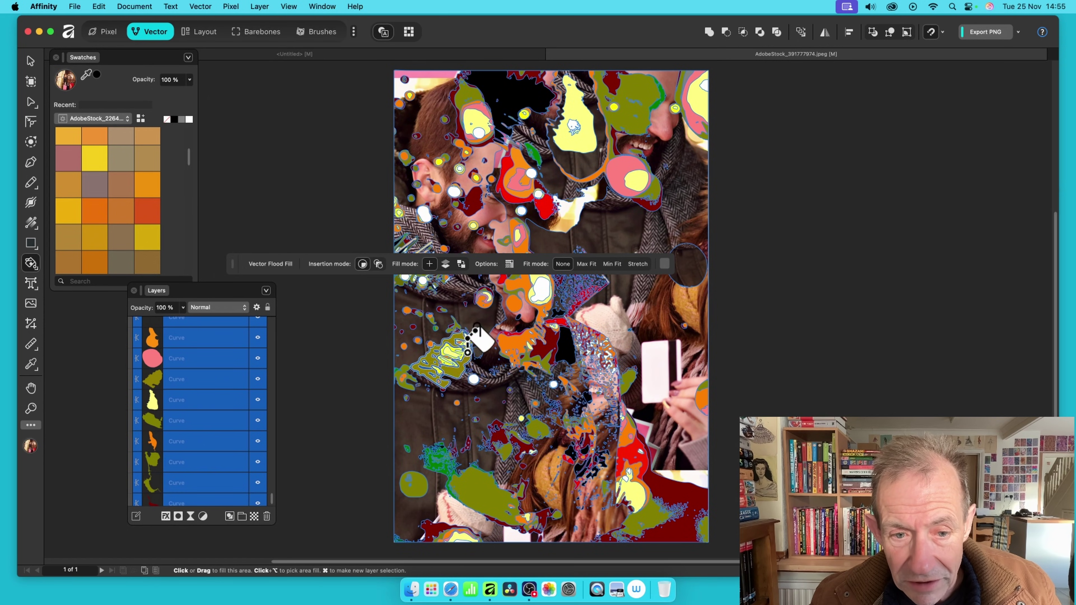
{"action": "left_click", "coordinate": [458, 367]}
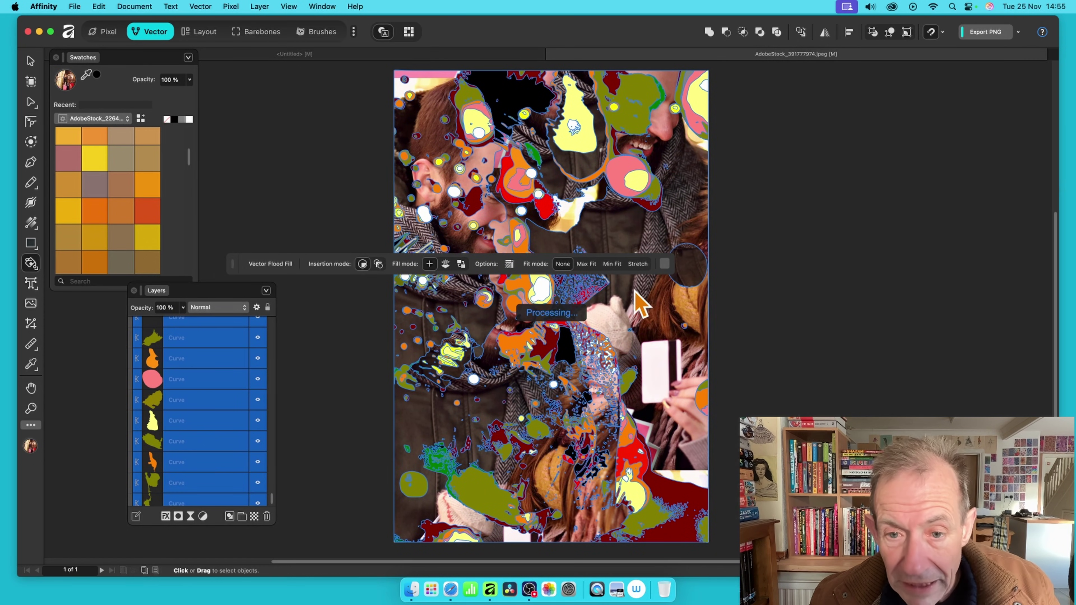
Step: Set the fit mode to Max Fit and fill the pink circle, the yellow shape and the olive area near the image's top
{"action": "left_click", "coordinate": [586, 263]}
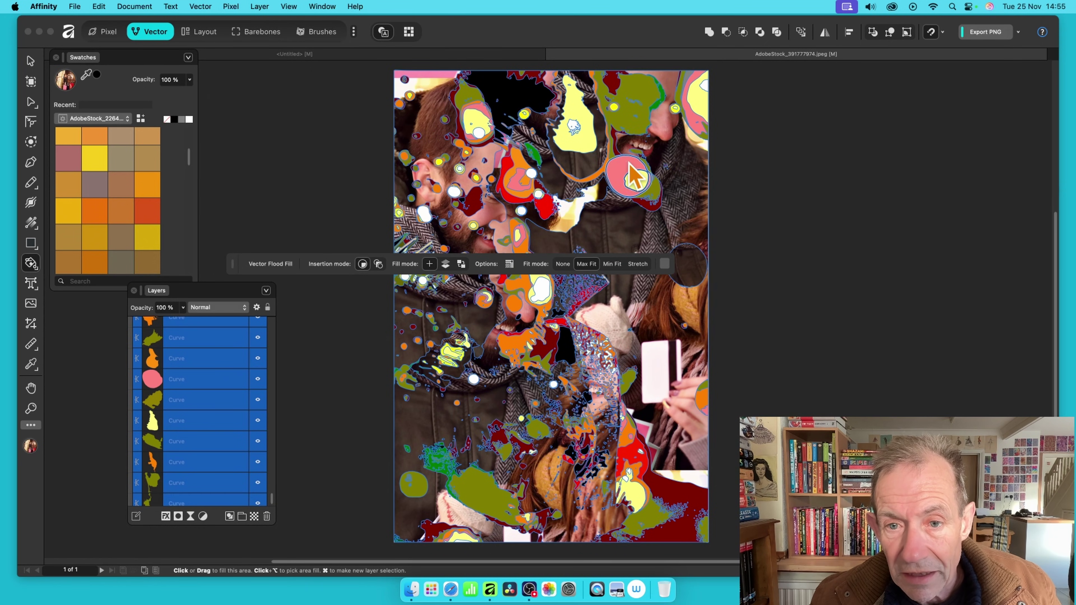
{"action": "left_click", "coordinate": [565, 140]}
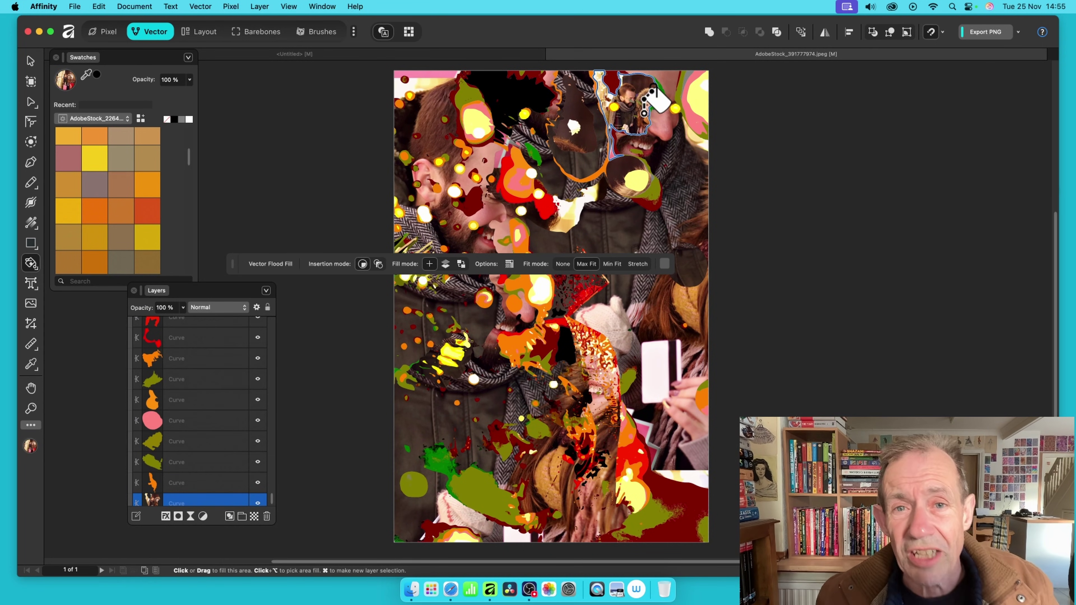
Step: Switch the bitmap fill to AdobeStock_273556177.jpeg and fill the upper-left, lower-left and right-hand photo areas plus the orange circle on the image's right edge
{"action": "left_click", "coordinate": [663, 265]}
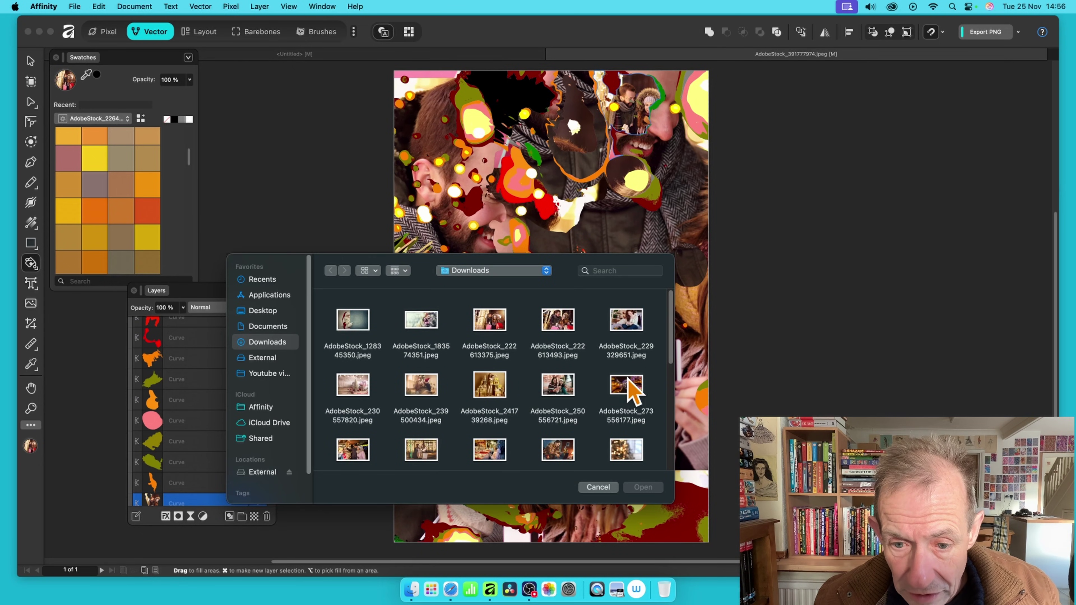
{"action": "left_click", "coordinate": [626, 390]}
{"action": "left_click", "coordinate": [642, 487]}
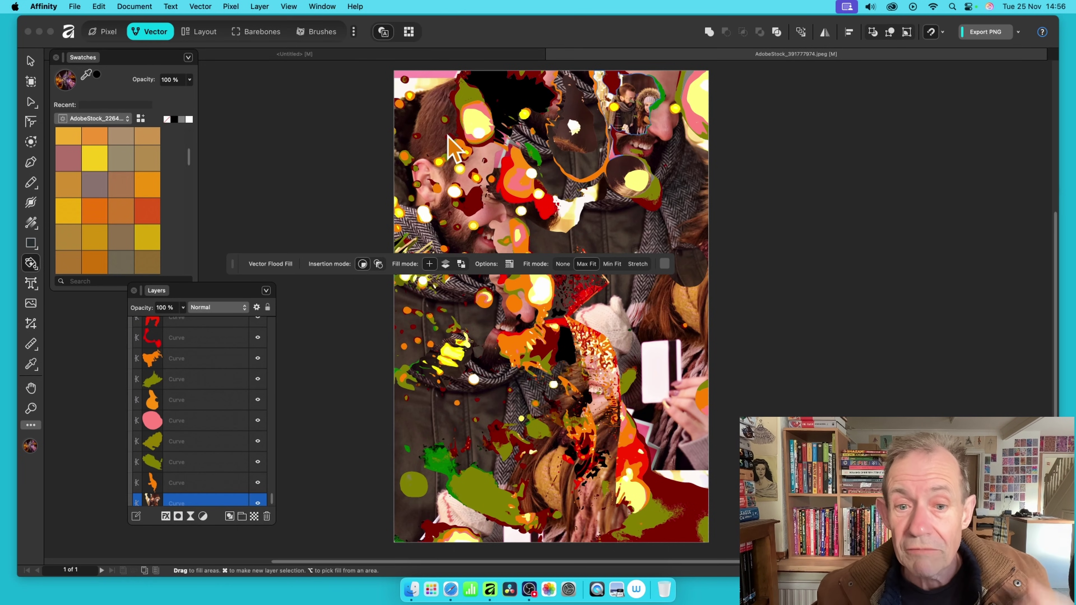
{"action": "left_click", "coordinate": [420, 80]}
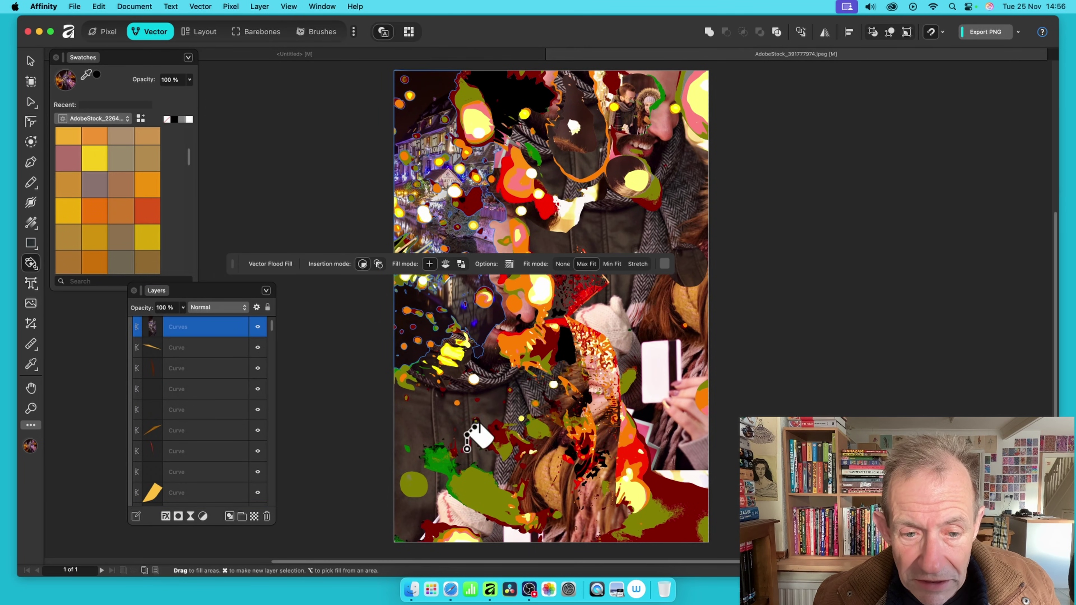
{"action": "left_click", "coordinate": [435, 433]}
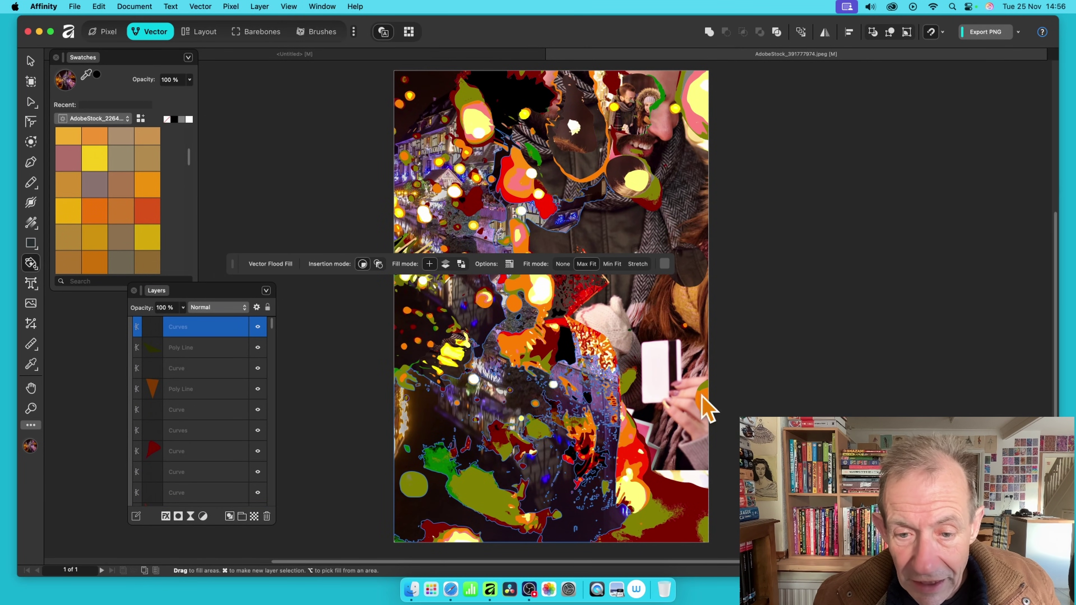
{"action": "left_click", "coordinate": [690, 439]}
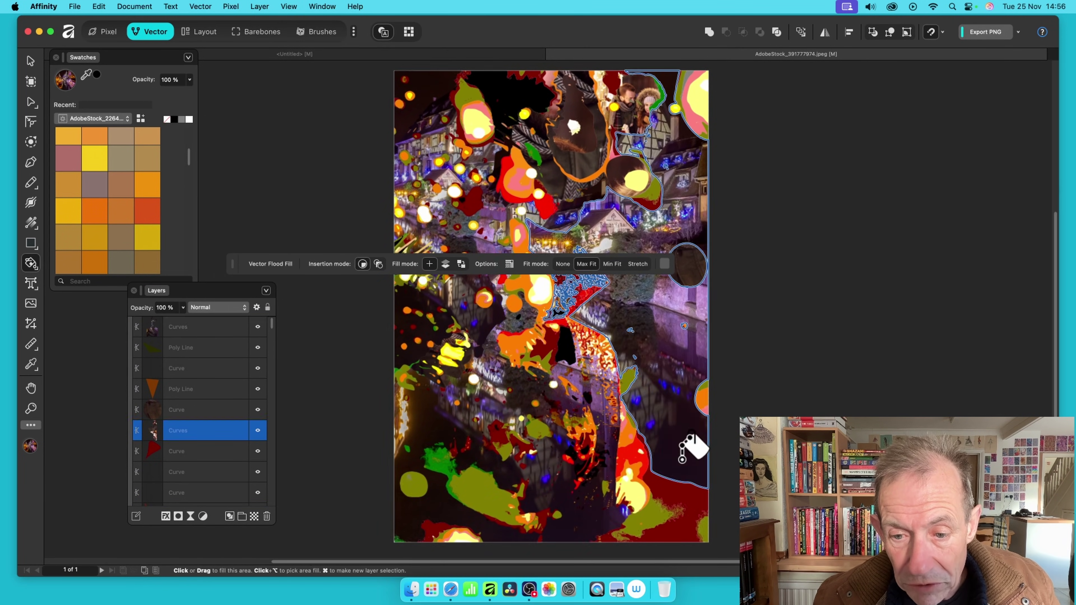
{"action": "left_click", "coordinate": [702, 396]}
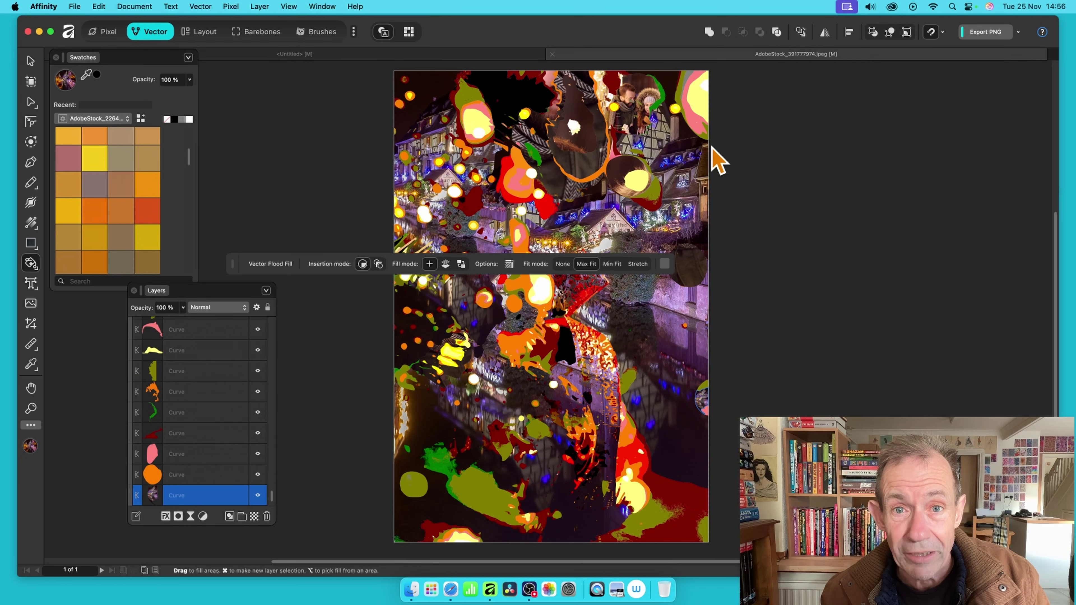
Step: Fill the yellow shape inside the upper-right circle using Min Fit, and the pink shape near the image's upper centre using Stretch
{"action": "left_click", "coordinate": [613, 264]}
{"action": "left_click", "coordinate": [642, 185]}
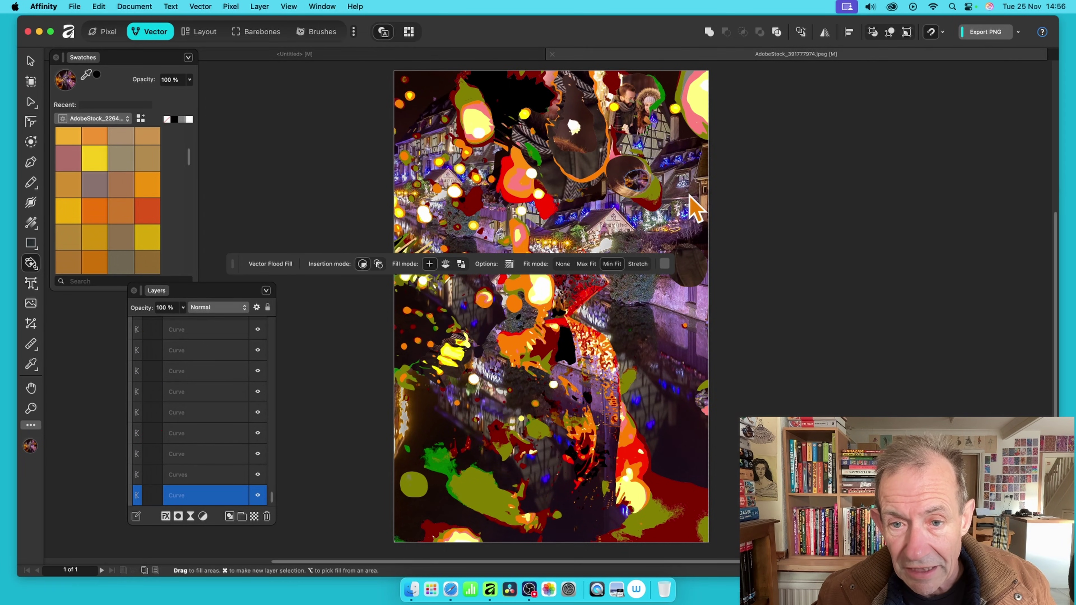
{"action": "left_click", "coordinate": [637, 263]}
{"action": "left_click", "coordinate": [517, 183]}
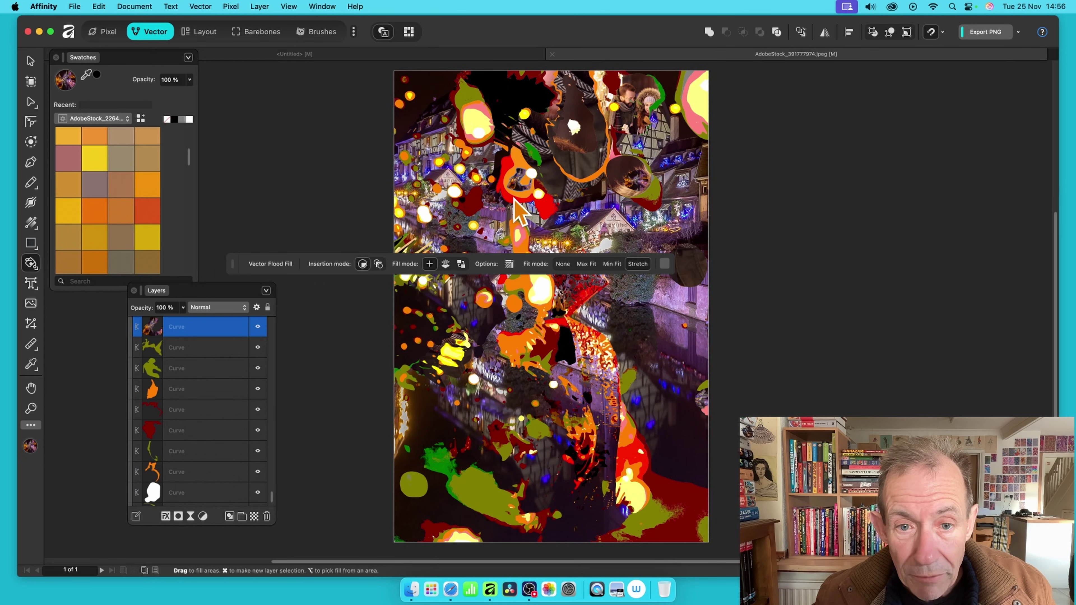
Step: Stretch the night-scene photo across the image's upper-left areas, and refill the large lower-left area using Max Fit
{"action": "left_click", "coordinate": [496, 215]}
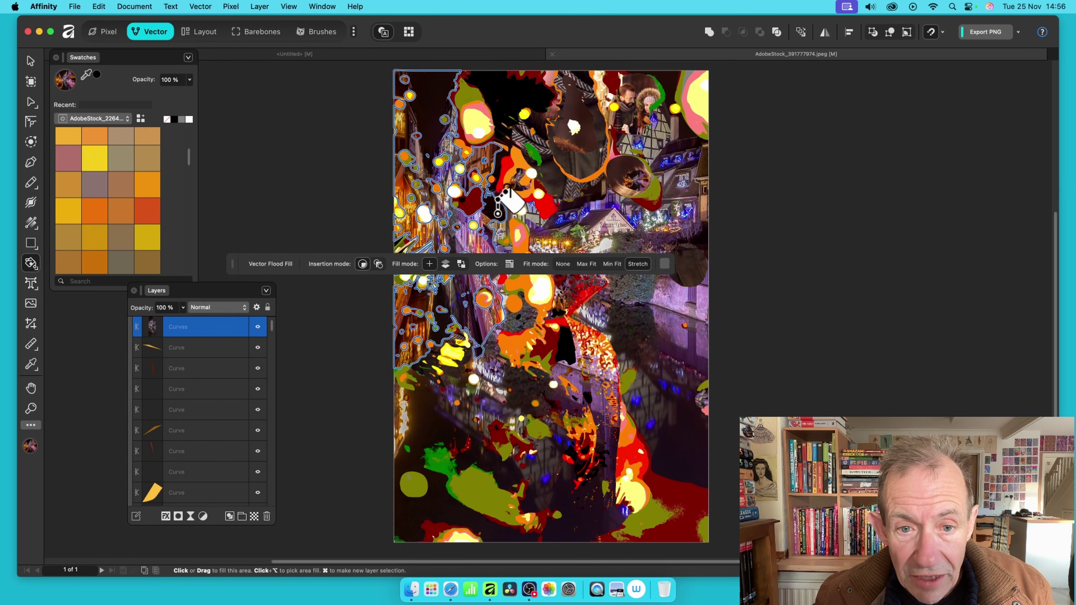
{"action": "left_click", "coordinate": [497, 214]}
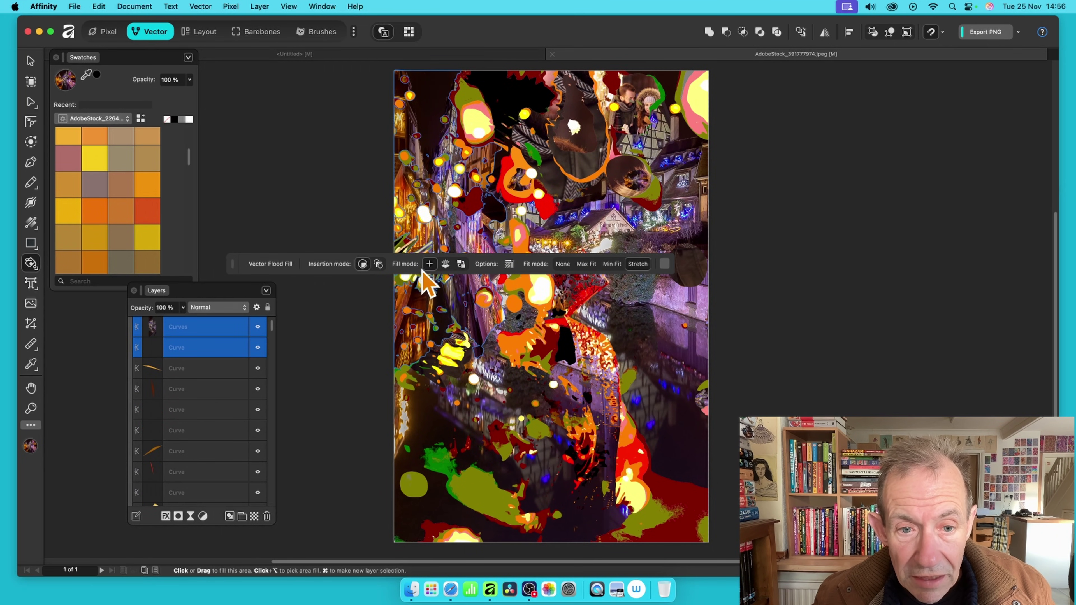
{"action": "left_click", "coordinate": [451, 239]}
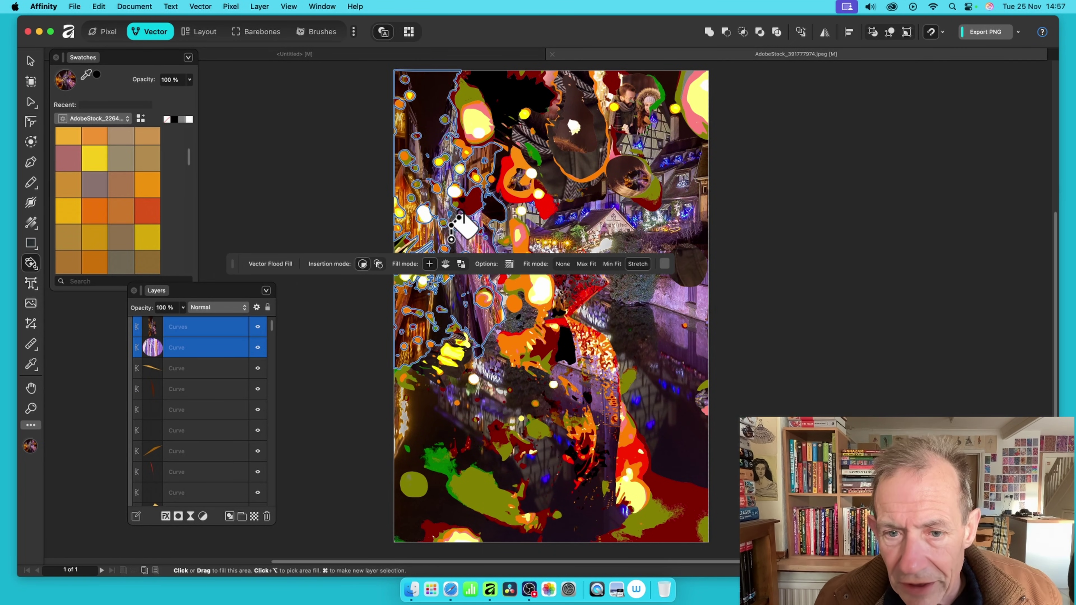
{"action": "left_click", "coordinate": [586, 264]}
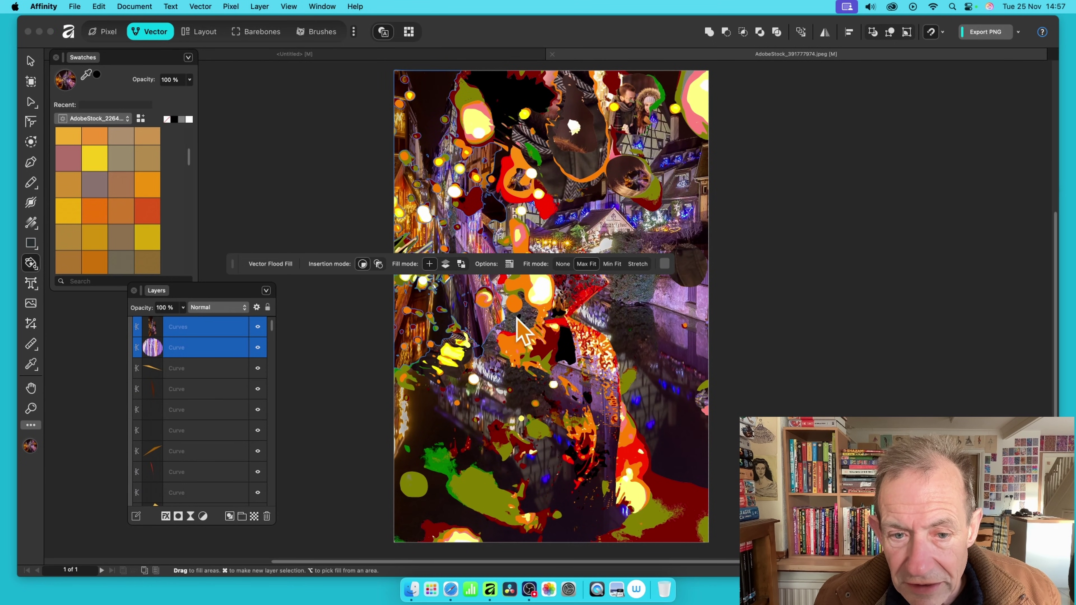
{"action": "left_click", "coordinate": [567, 323]}
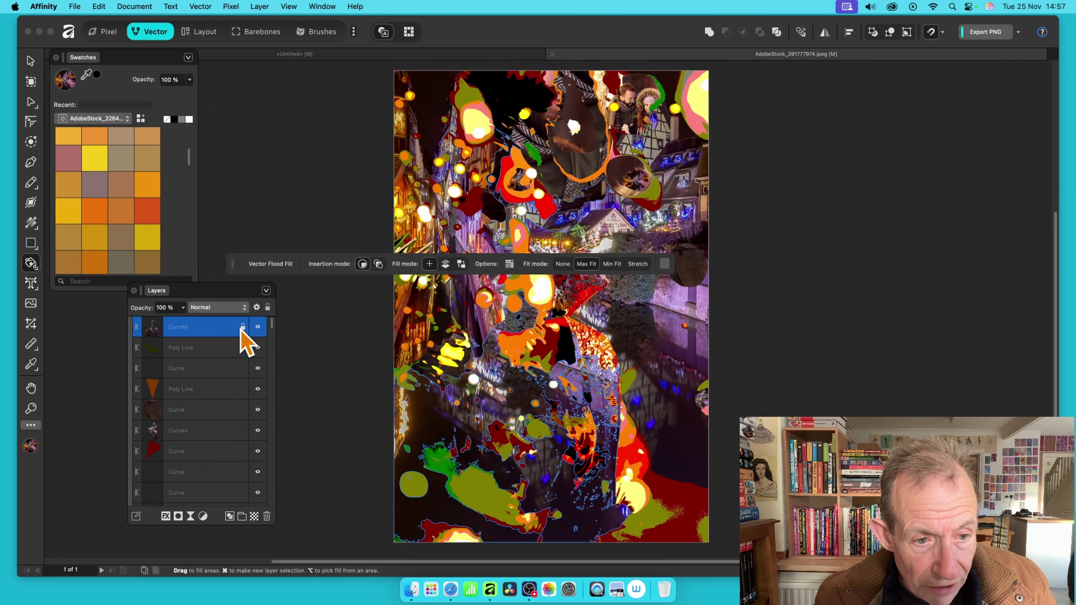
Step: Apply a 3D layer effect with a 21 px radius to all the traced curve layers, and deselect them
{"action": "left_click_drag", "start_coordinate": [271, 328], "coordinate": [271, 515]}
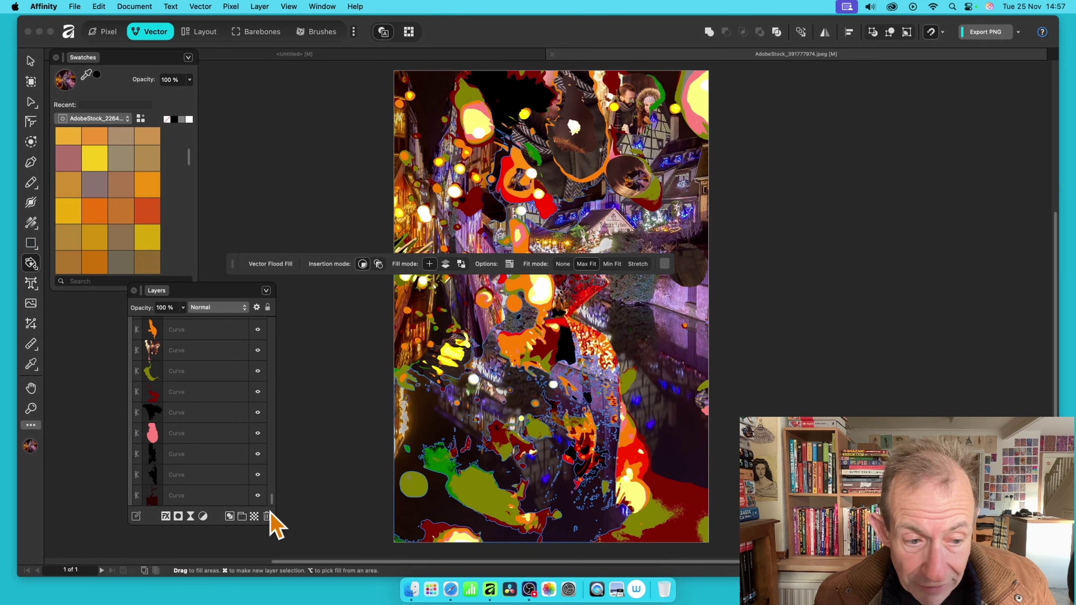
{"action": "left_click", "coordinate": [203, 494], "text": "shift"}
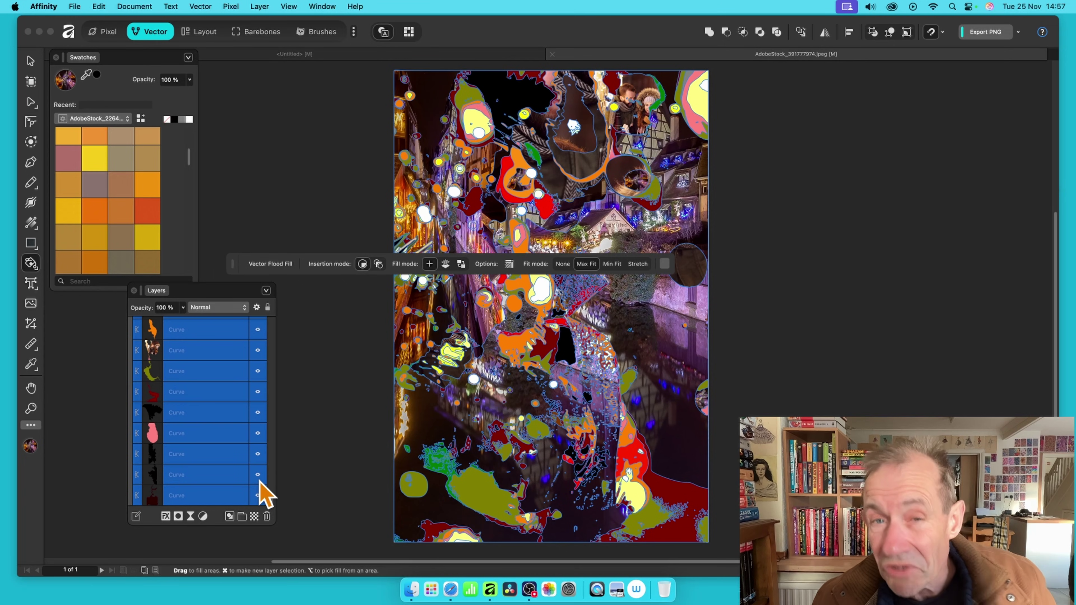
{"action": "left_click", "coordinate": [166, 516]}
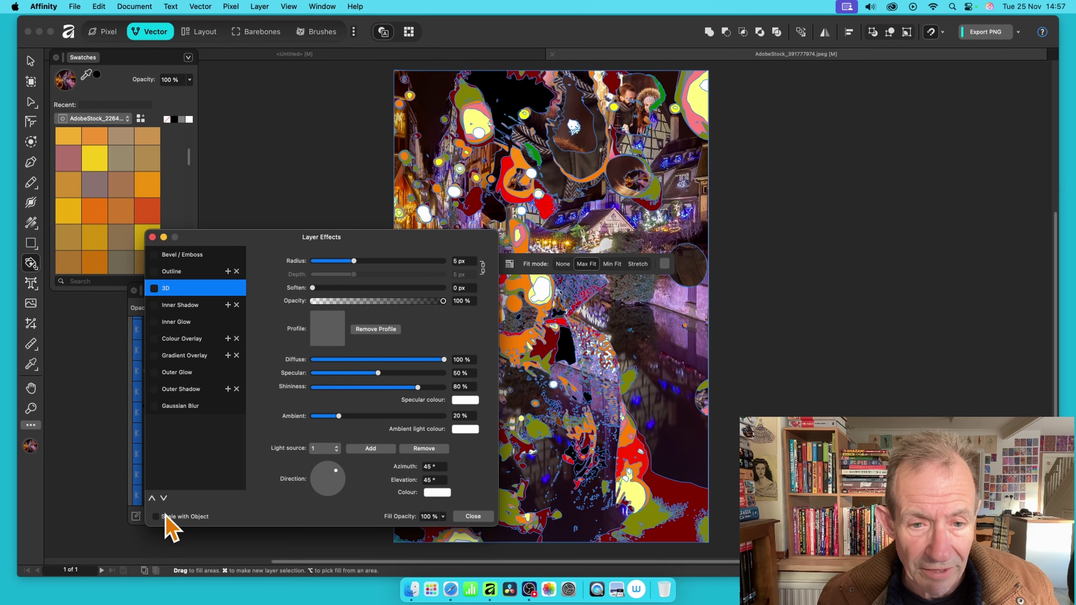
{"action": "left_click", "coordinate": [154, 289]}
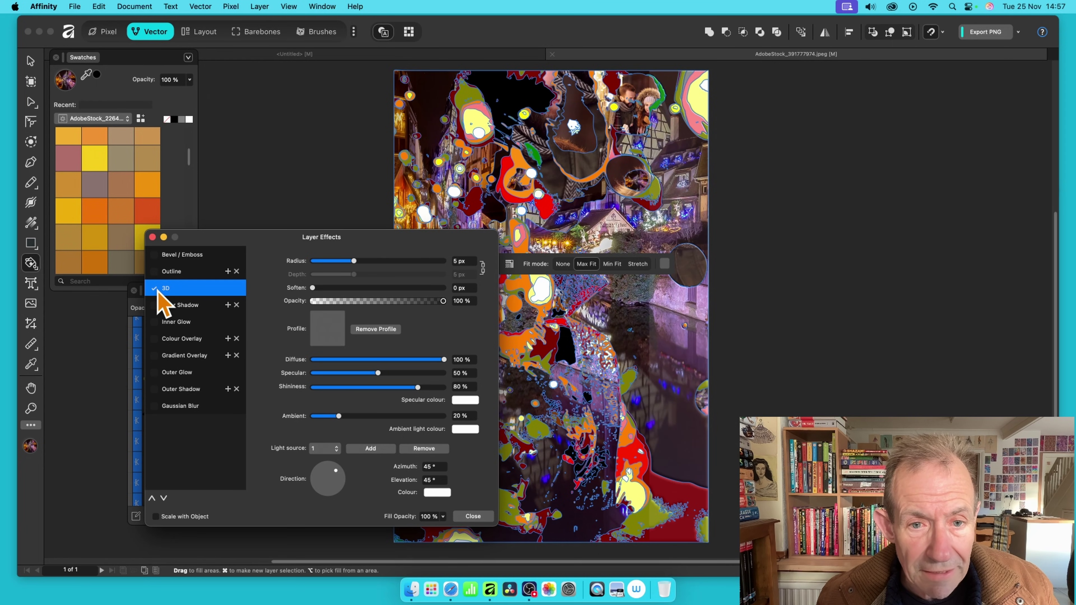
{"action": "left_click_drag", "start_coordinate": [358, 260], "coordinate": [396, 261]}
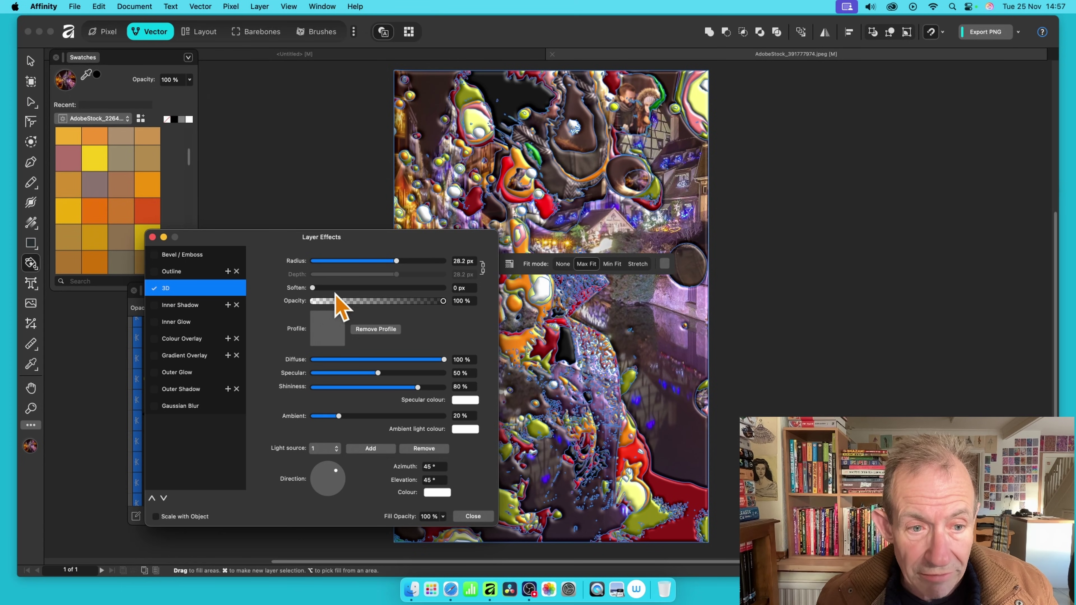
{"action": "left_click_drag", "start_coordinate": [386, 260], "coordinate": [385, 260]}
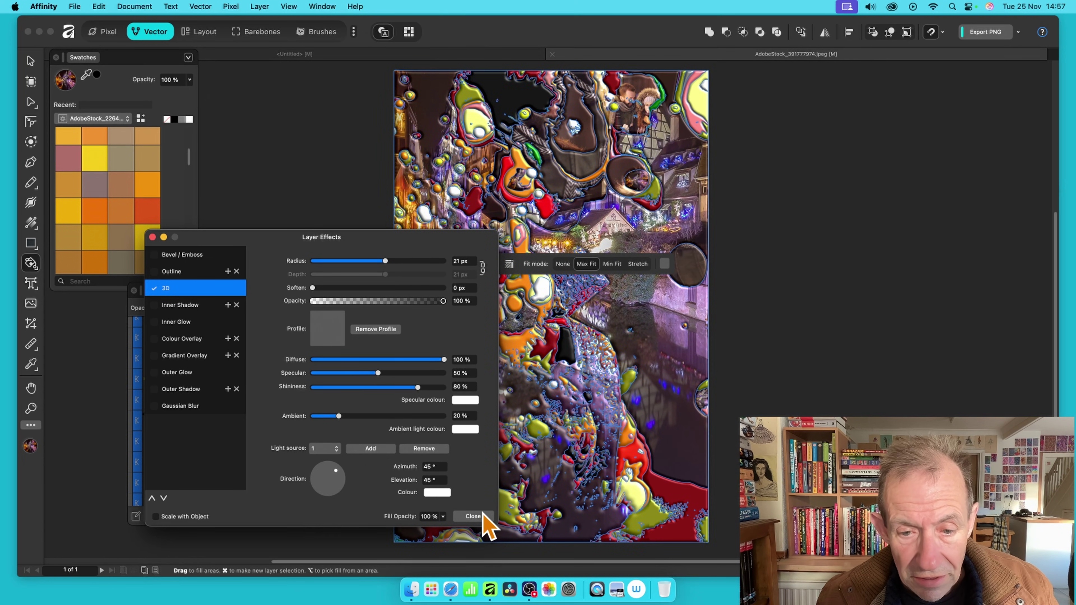
{"action": "left_click", "coordinate": [473, 516]}
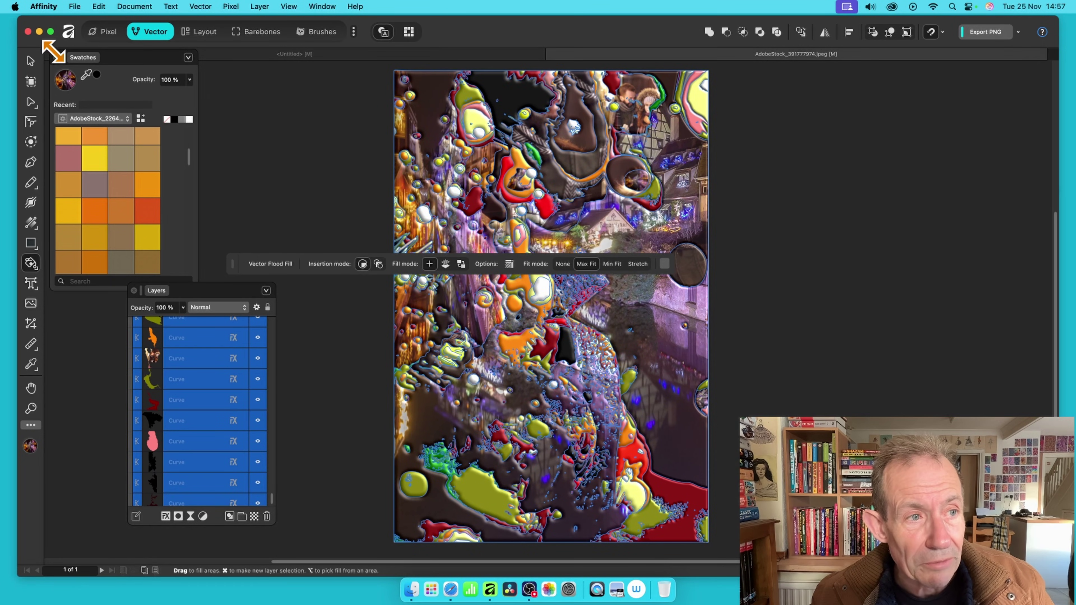
{"action": "left_click", "coordinate": [32, 61]}
{"action": "left_click", "coordinate": [306, 147]}
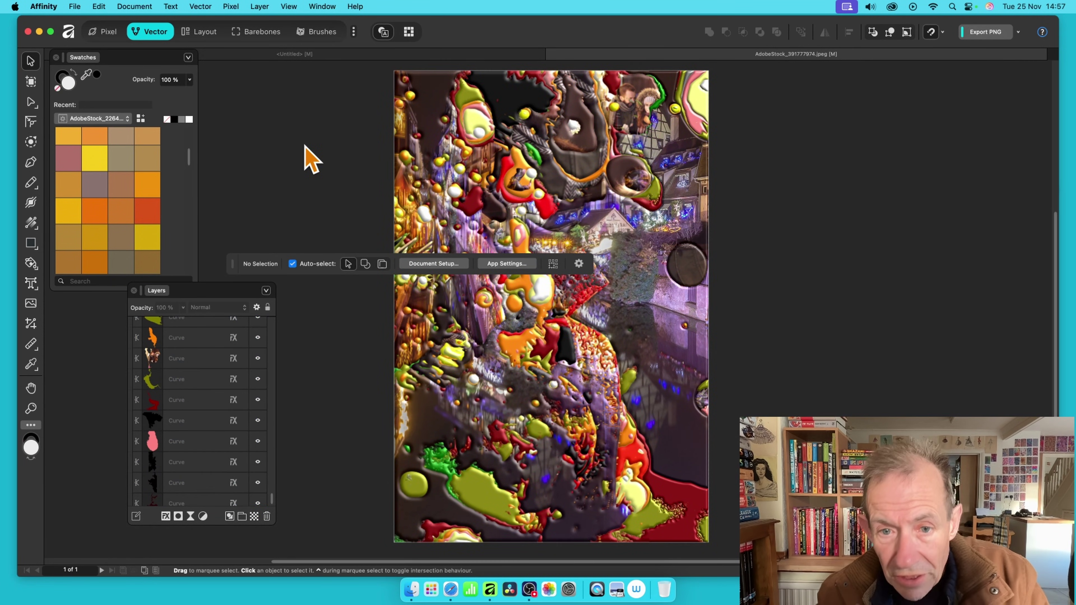
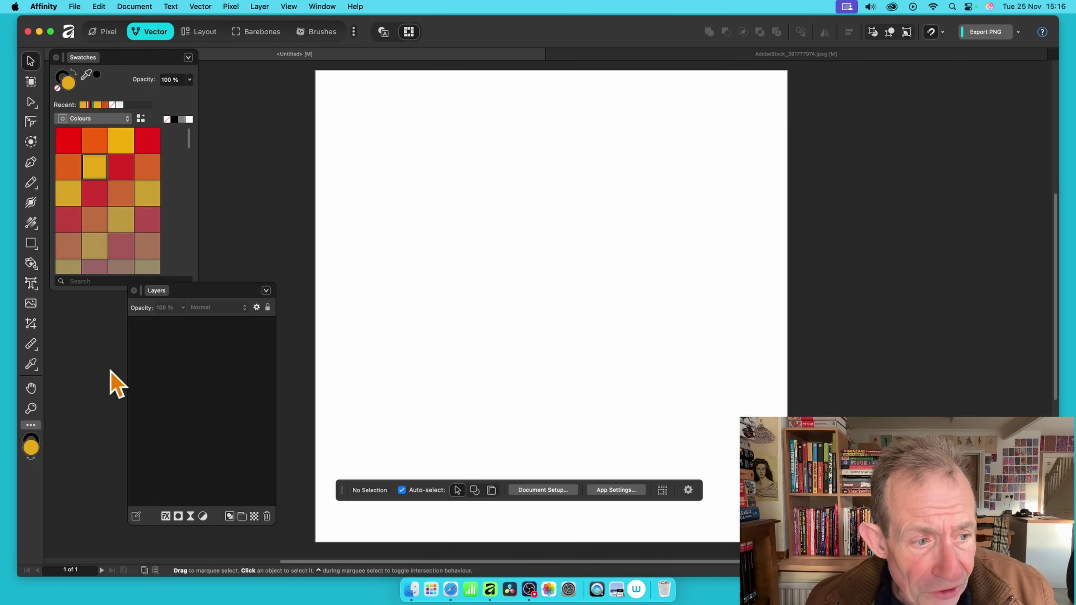
Step: Draw a large gold rectangle across the middle of the blank Untitled document
{"action": "left_click", "coordinate": [36, 246]}
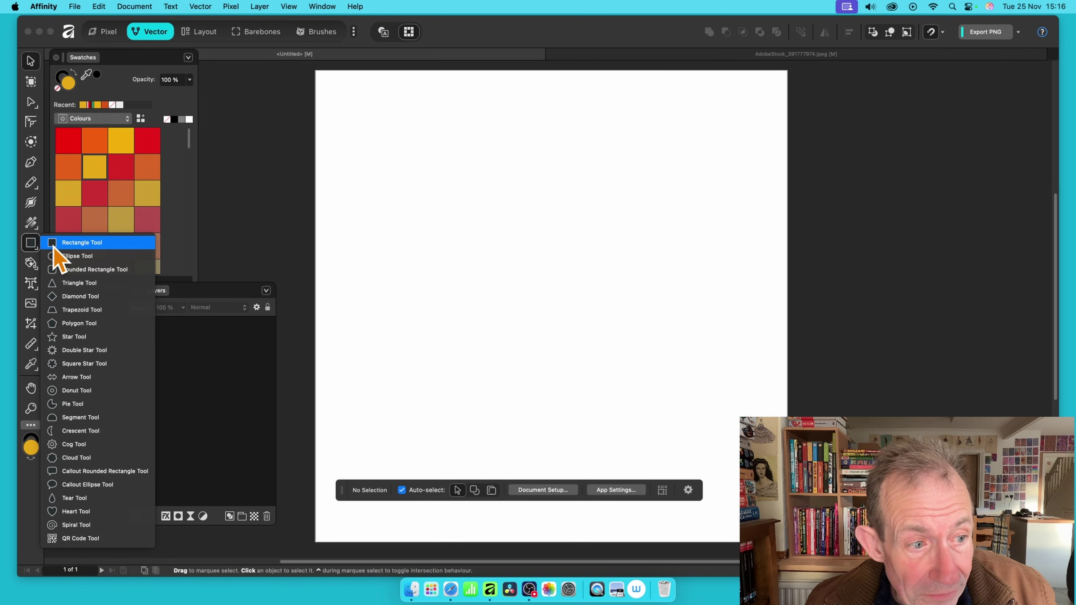
{"action": "left_click", "coordinate": [80, 245]}
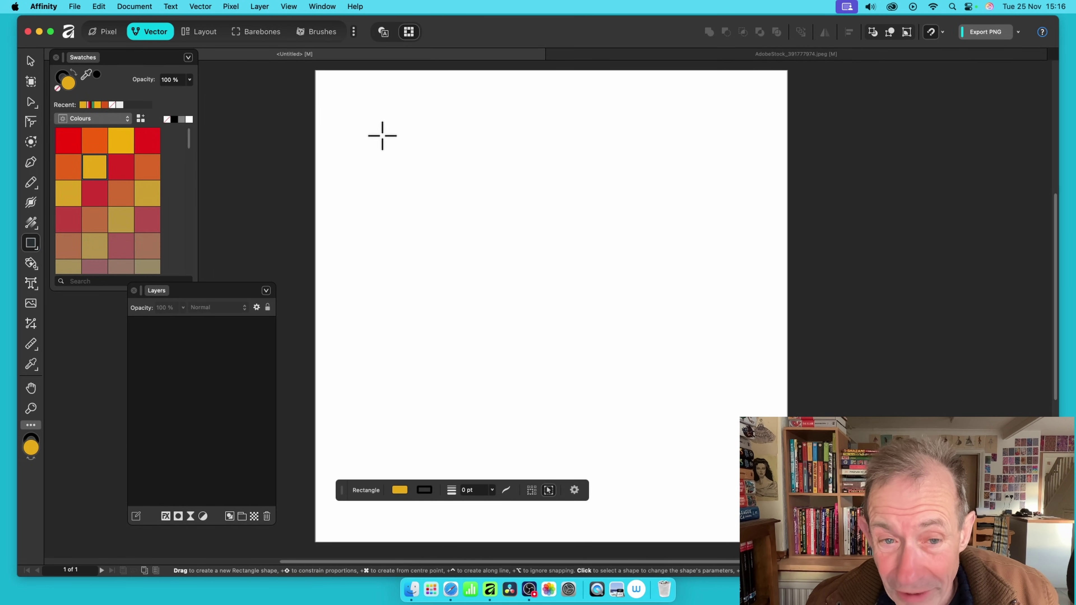
{"action": "left_click_drag", "start_coordinate": [382, 135], "coordinate": [753, 402]}
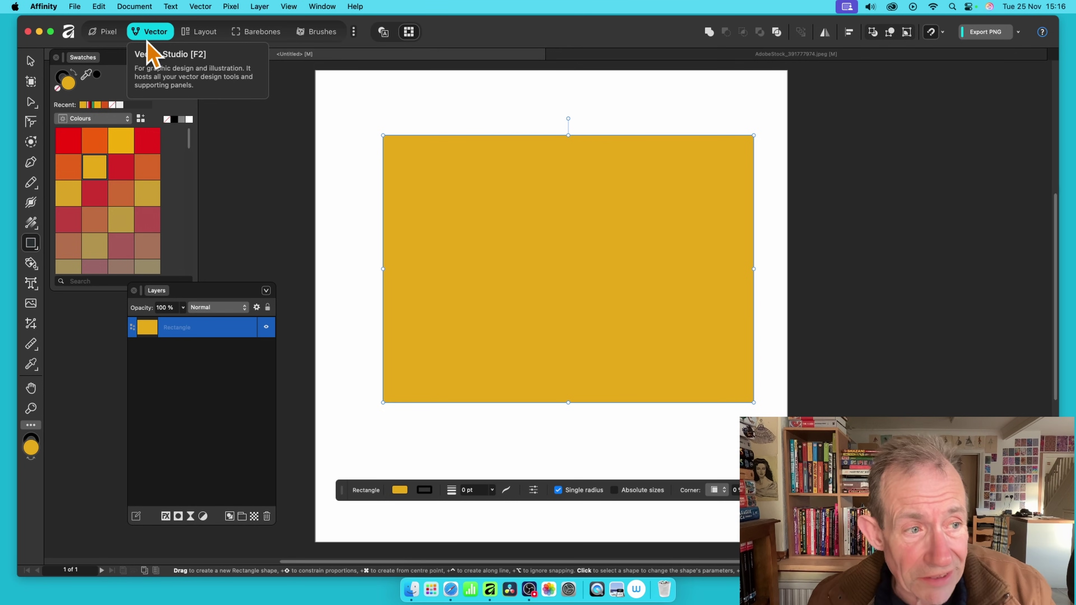
Step: Draw a straight vertical Pen line near the rectangle's left side, extending beyond its top and bottom edges
{"action": "left_click", "coordinate": [36, 166]}
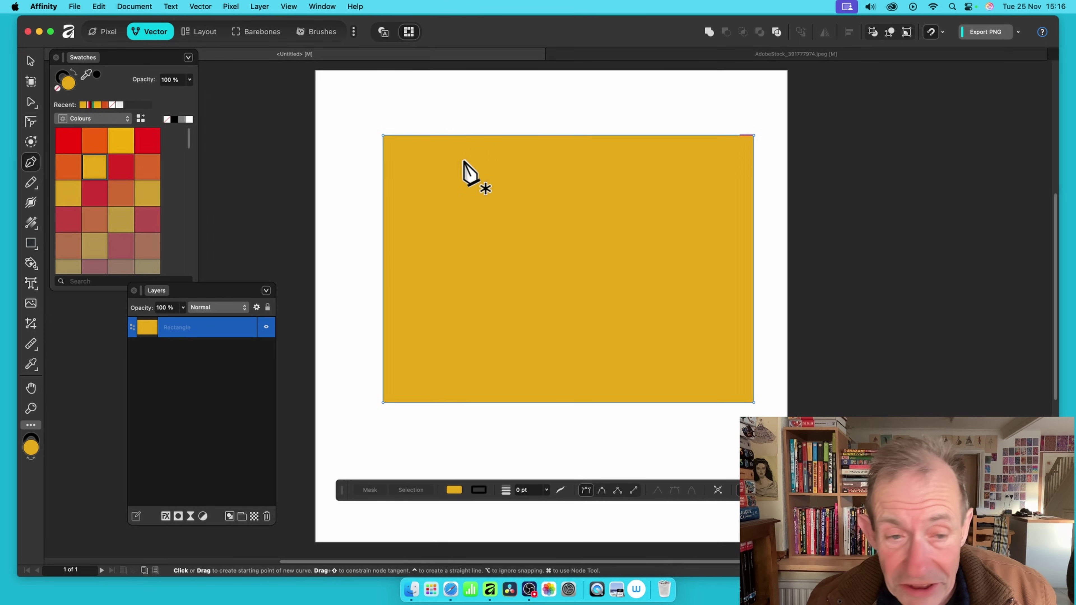
{"action": "left_click", "coordinate": [408, 109]}
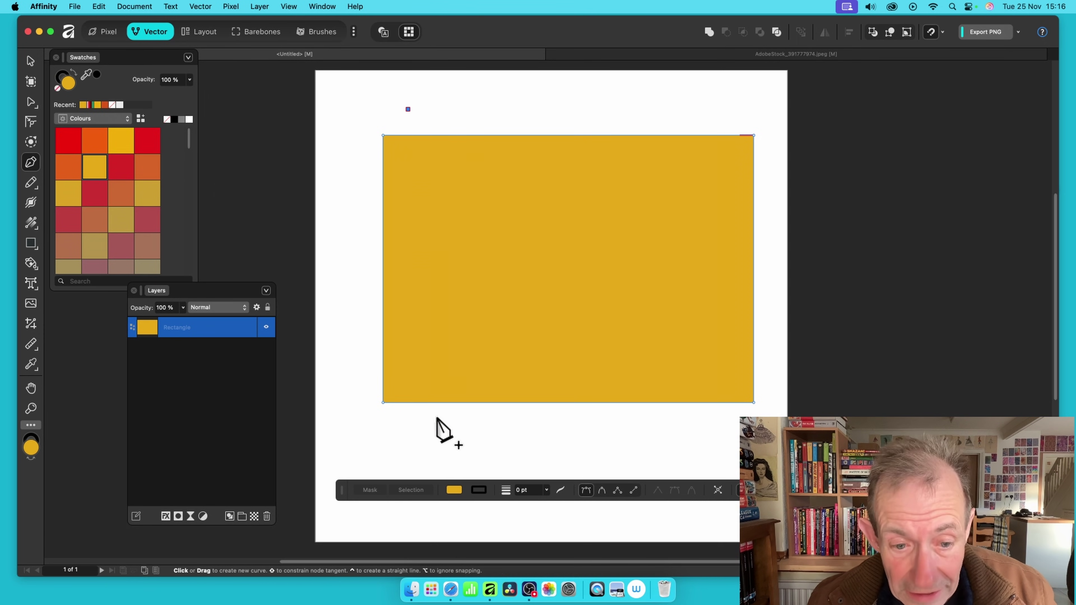
{"action": "left_click", "coordinate": [407, 441]}
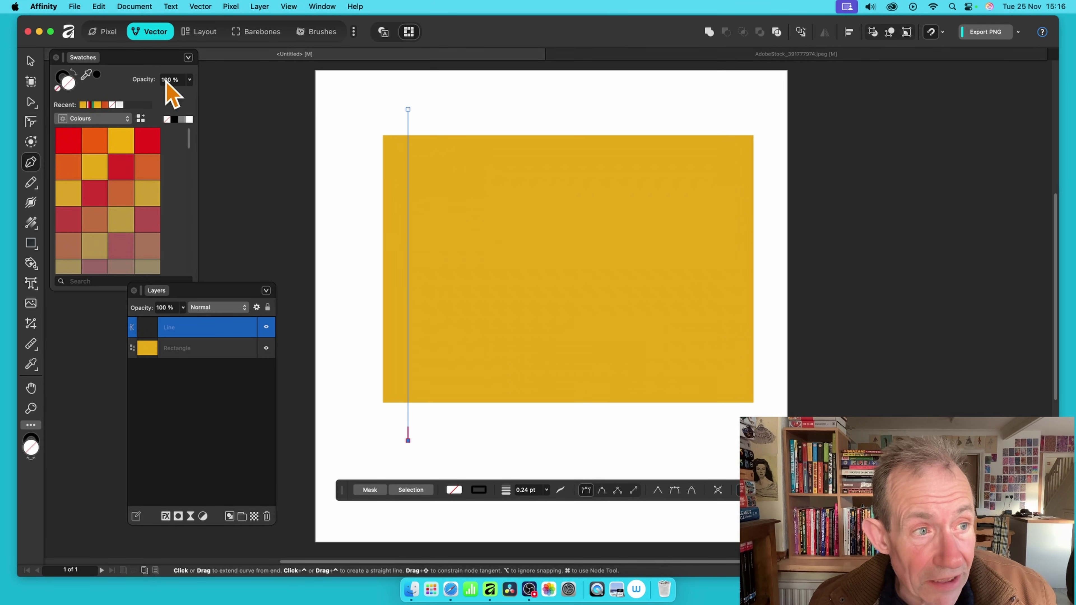
Step: Duplicate the vertical line with Move / Duplicate, making 10 copies spaced evenly in the horizontal direction across the rectangle
{"action": "left_click", "coordinate": [31, 62]}
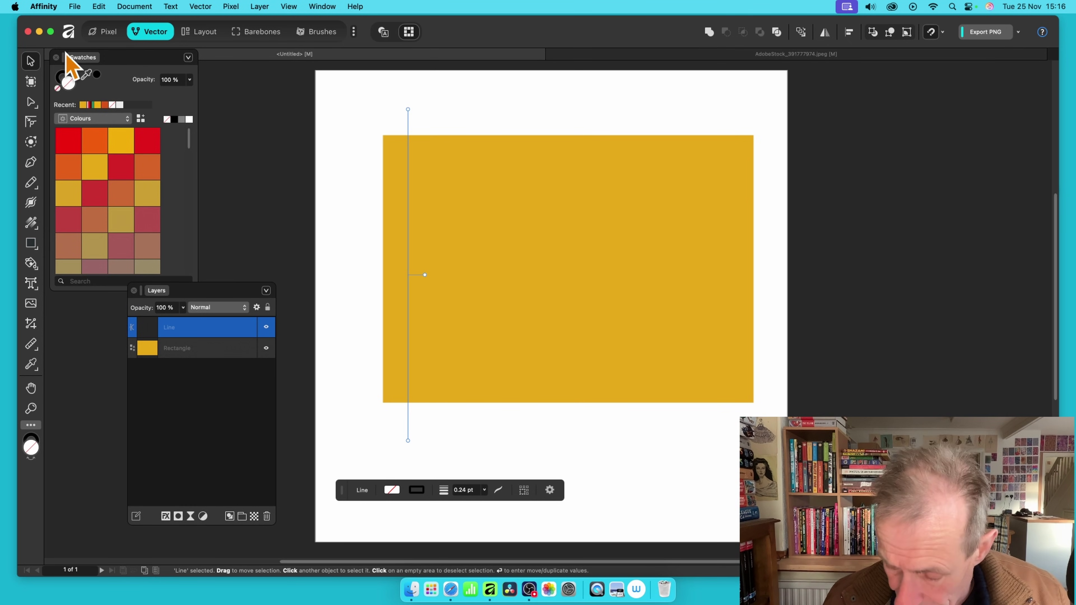
{"action": "key", "text": "Return"}
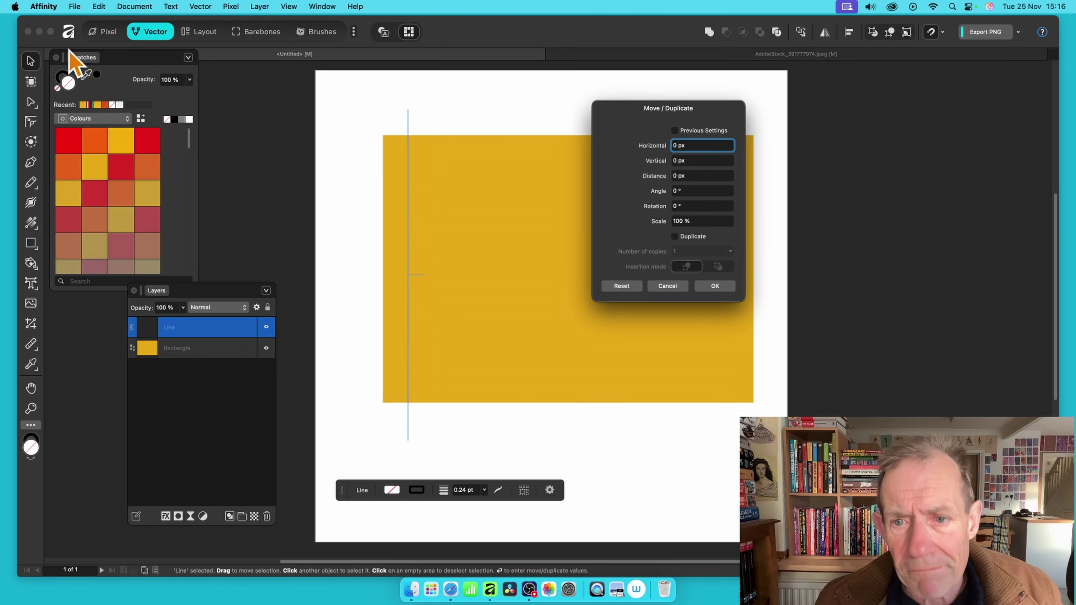
{"action": "left_click", "coordinate": [681, 236]}
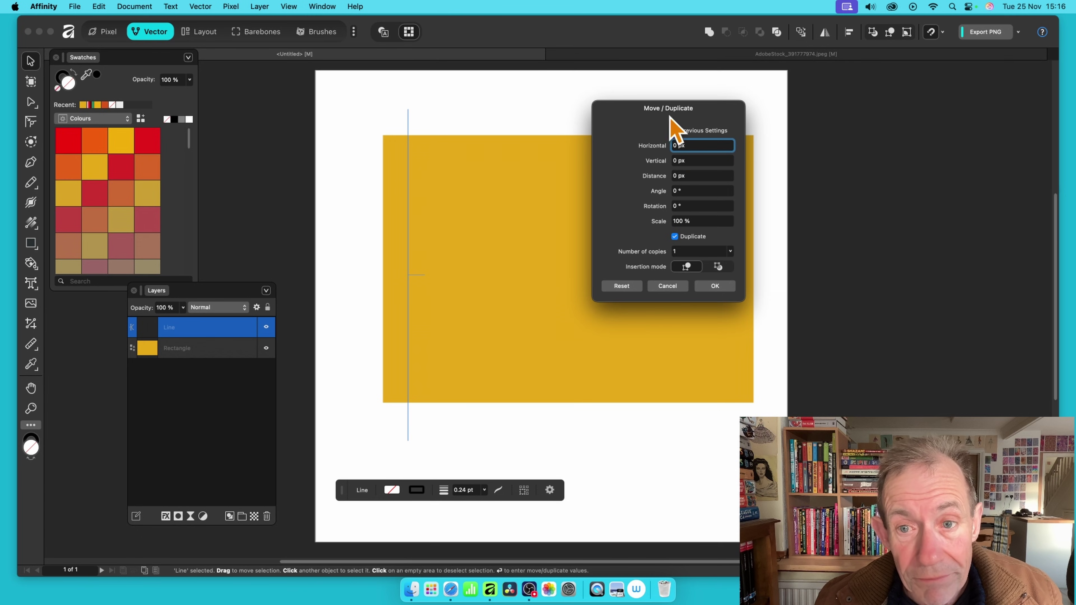
{"action": "left_click", "coordinate": [676, 252]}
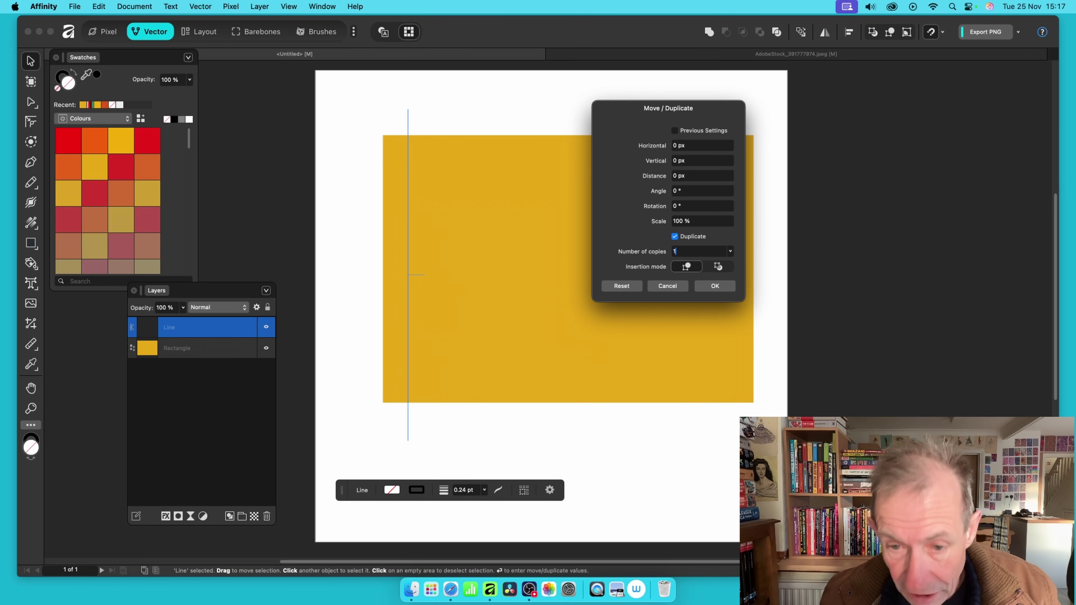
{"action": "key", "text": "Tab"}
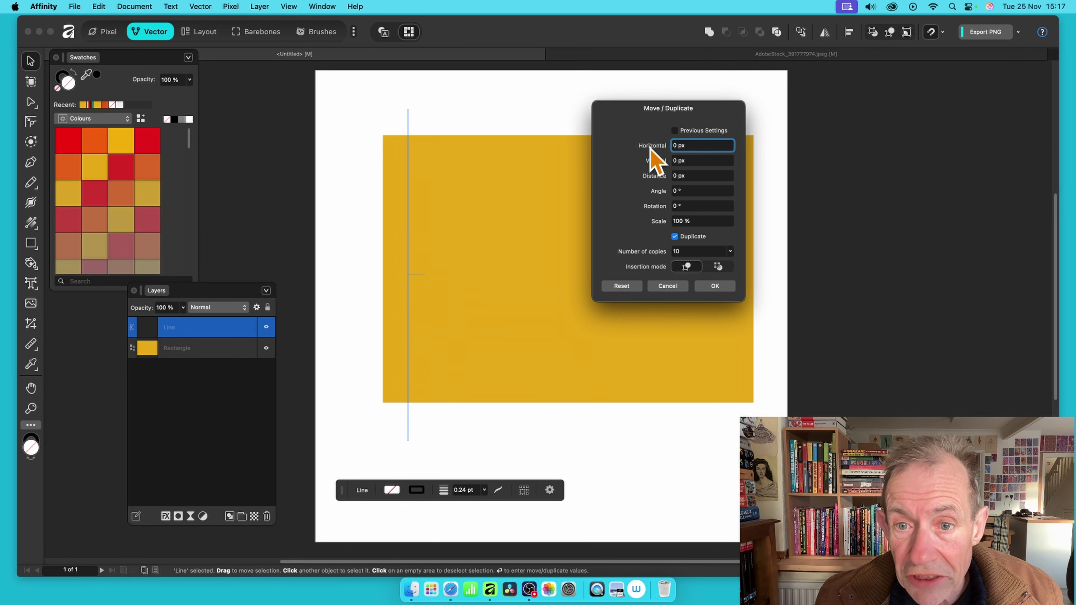
{"action": "type", "text": "22"}
{"action": "left_click_drag", "start_coordinate": [665, 150], "coordinate": [863, 163]}
{"action": "left_click", "coordinate": [714, 286]}
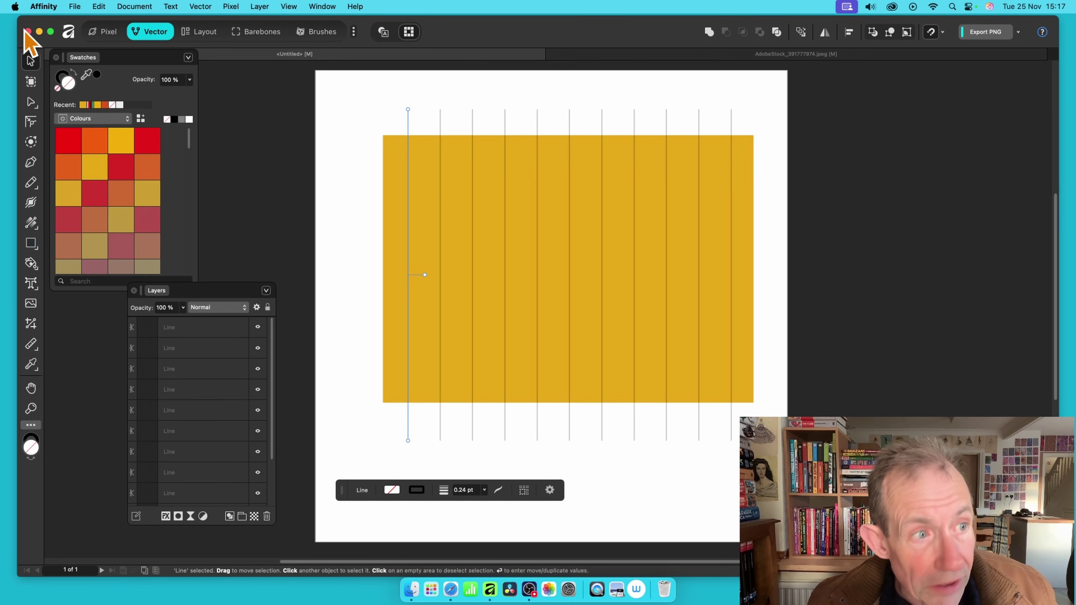
Step: Select the rectangle and all vertical lines, and use Vector Flood Fill to fill the first strip red
{"action": "left_click_drag", "start_coordinate": [353, 81], "coordinate": [815, 471]}
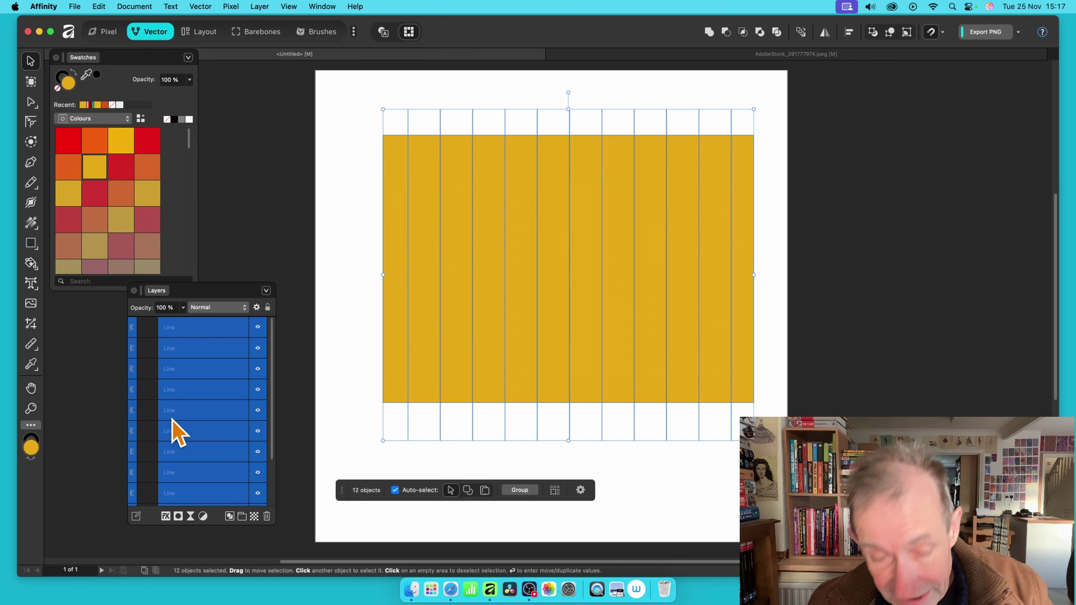
{"action": "key", "text": "k"}
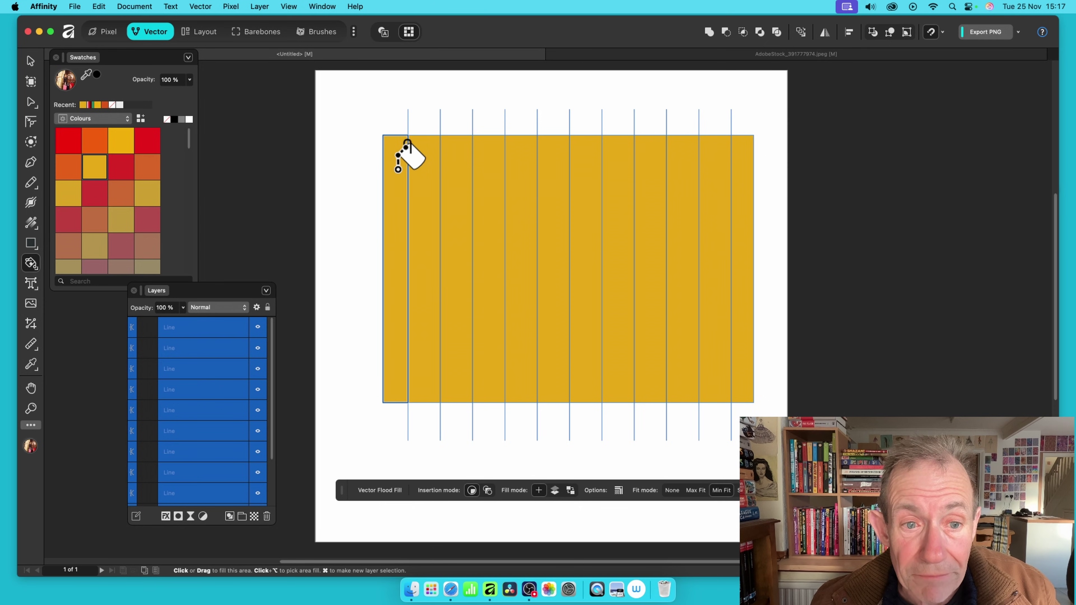
{"action": "left_click", "coordinate": [146, 142]}
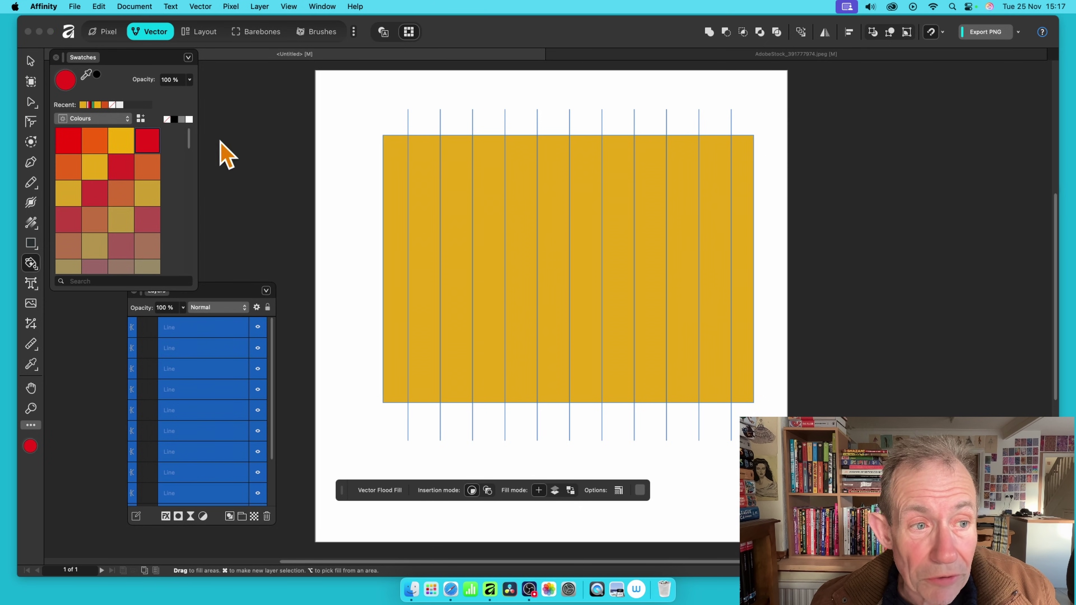
{"action": "left_click", "coordinate": [397, 176]}
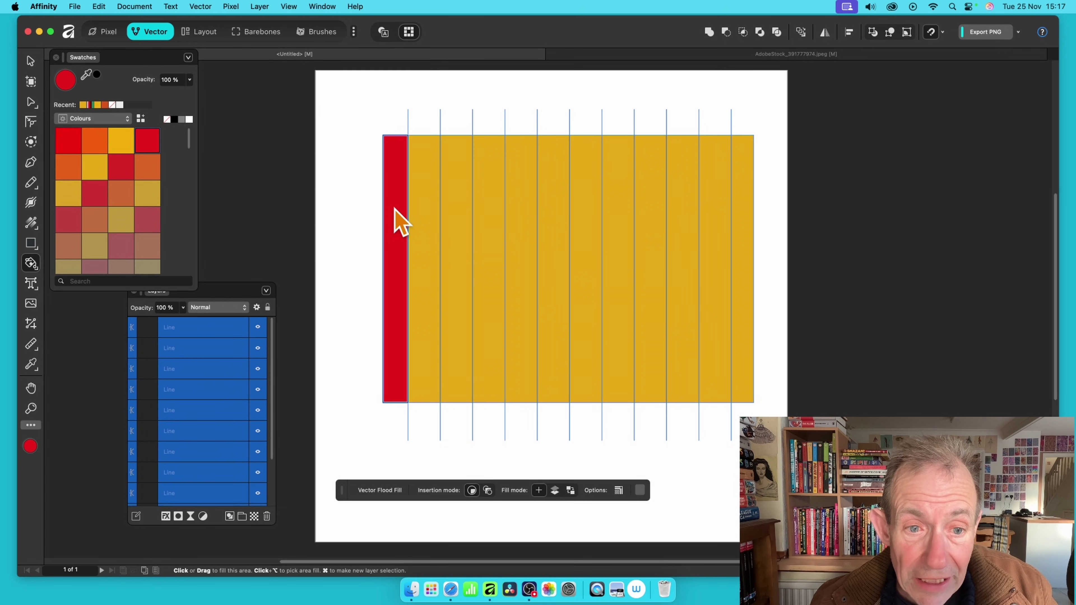
Step: Try filling the next five adjoining strips with the same red, and expand the Rectangle layer to show its contents
{"action": "left_click", "coordinate": [420, 220]}
{"action": "left_click", "coordinate": [463, 233]}
{"action": "left_click", "coordinate": [487, 235]}
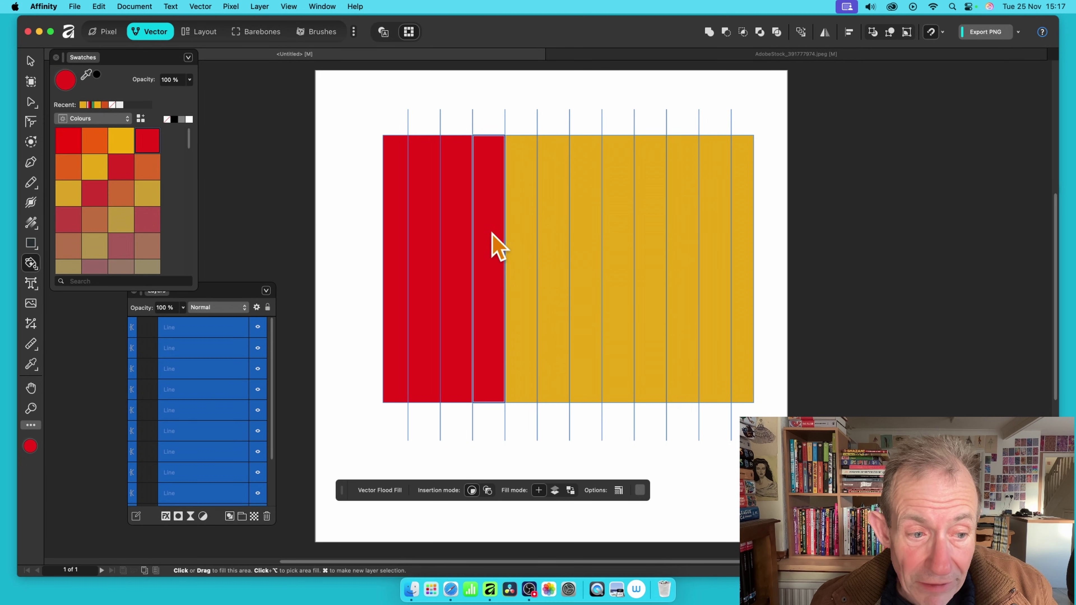
{"action": "left_click_drag", "start_coordinate": [526, 295], "coordinate": [550, 303]}
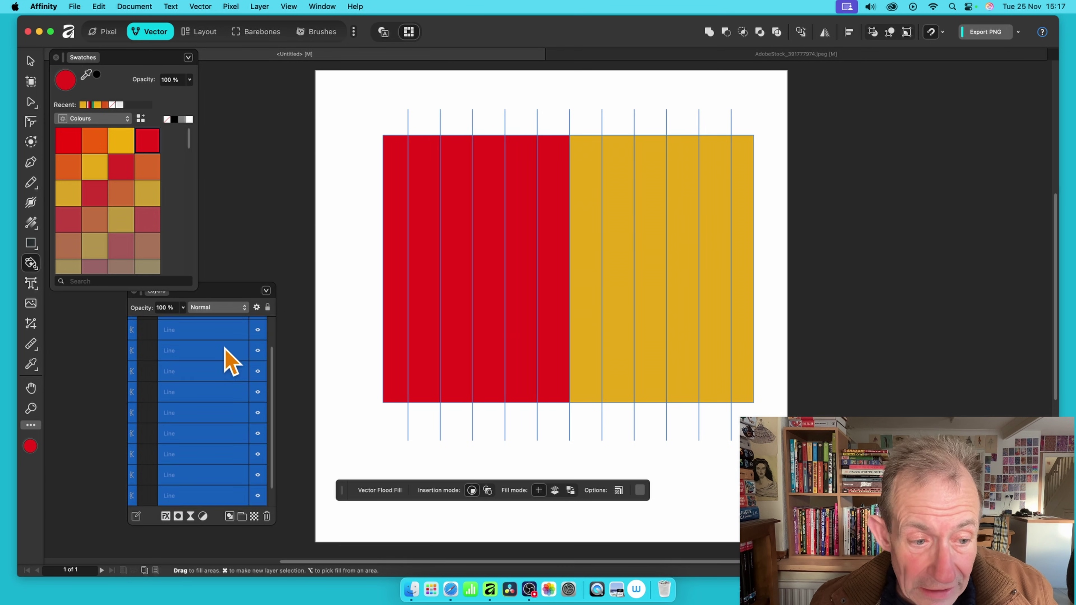
{"action": "scroll", "coordinate": [224, 364], "scroll_direction": "down", "scroll_amount": 1}
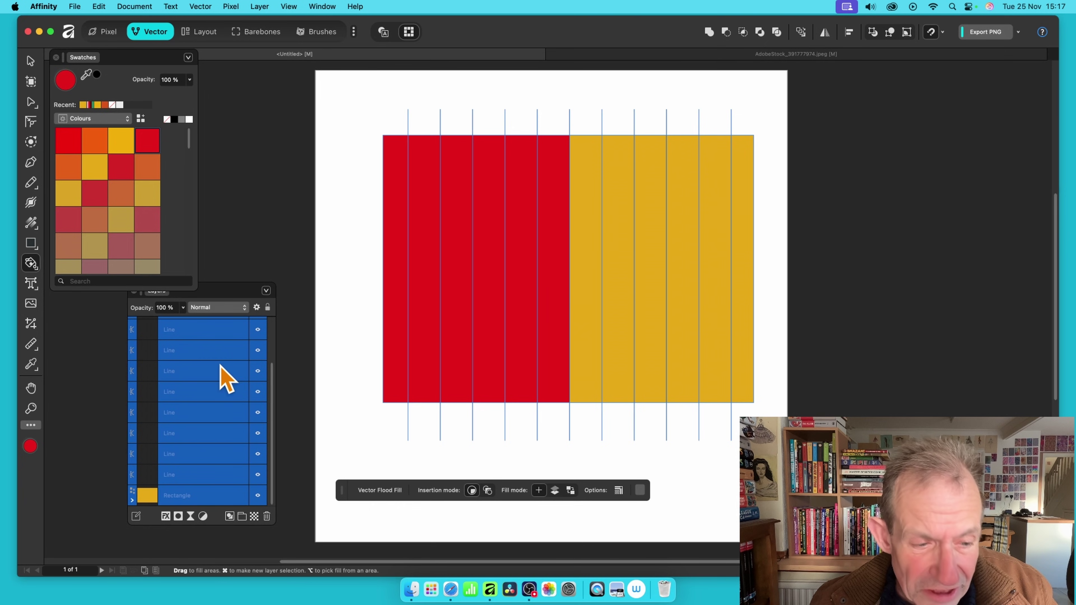
{"action": "left_click", "coordinate": [132, 500]}
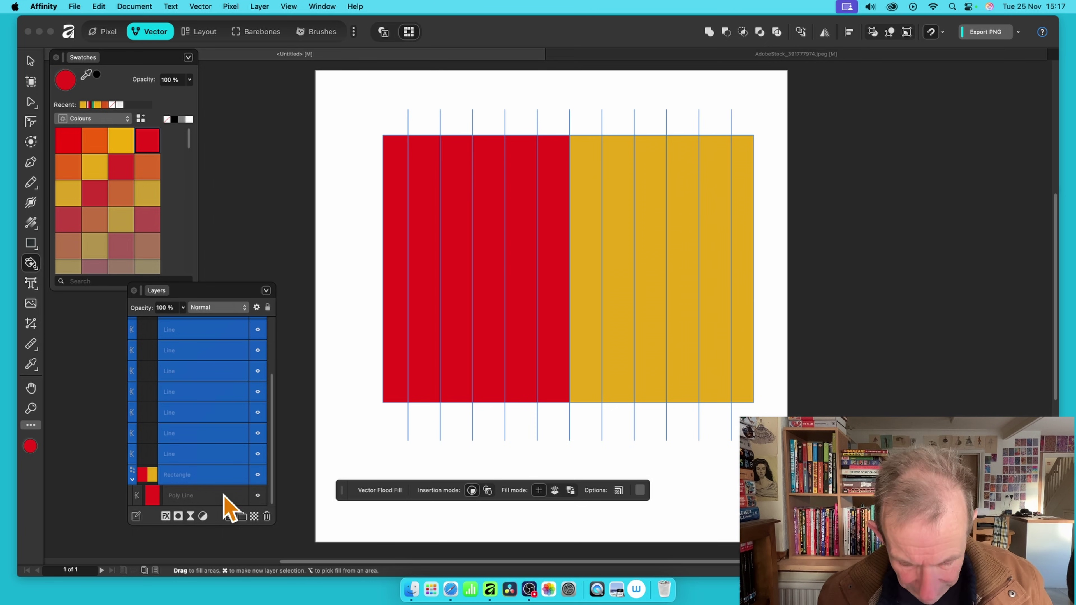
Step: Undo the adjoining red fills back to the point where only the first strip is red
{"action": "key", "text": "super+z"}
{"action": "key", "text": "super+z"}
{"action": "key", "text": "super+z"}
{"action": "key", "text": "super+z"}
{"action": "key", "text": "super+z"}
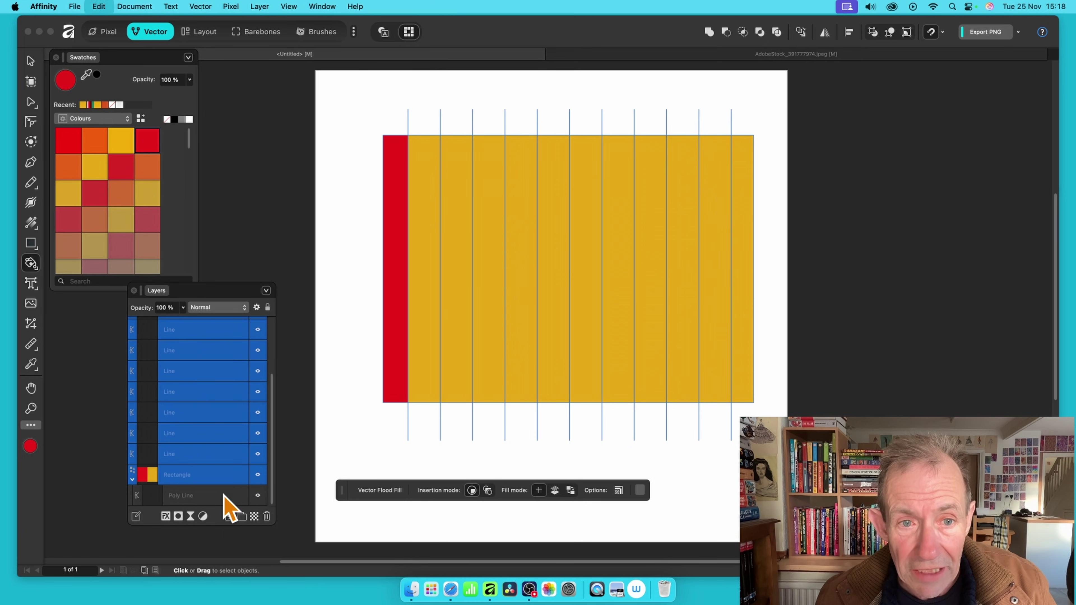
{"action": "key", "text": "super+z"}
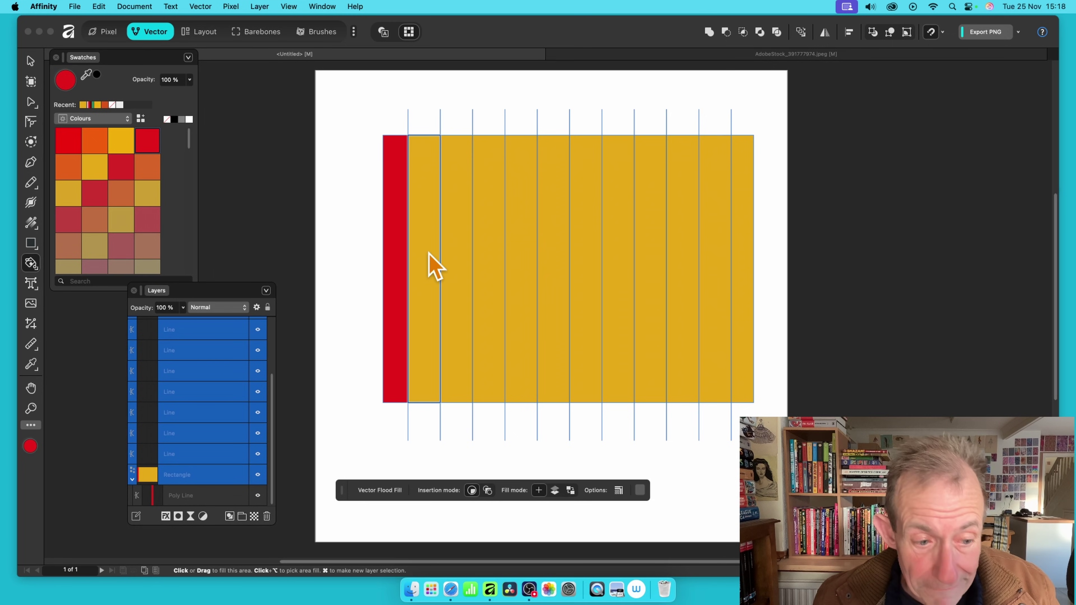
Step: Flood fill every second strip across the rectangle with red, starting from the third strip, and check the nested Poly Line layers
{"action": "left_click", "coordinate": [452, 225]}
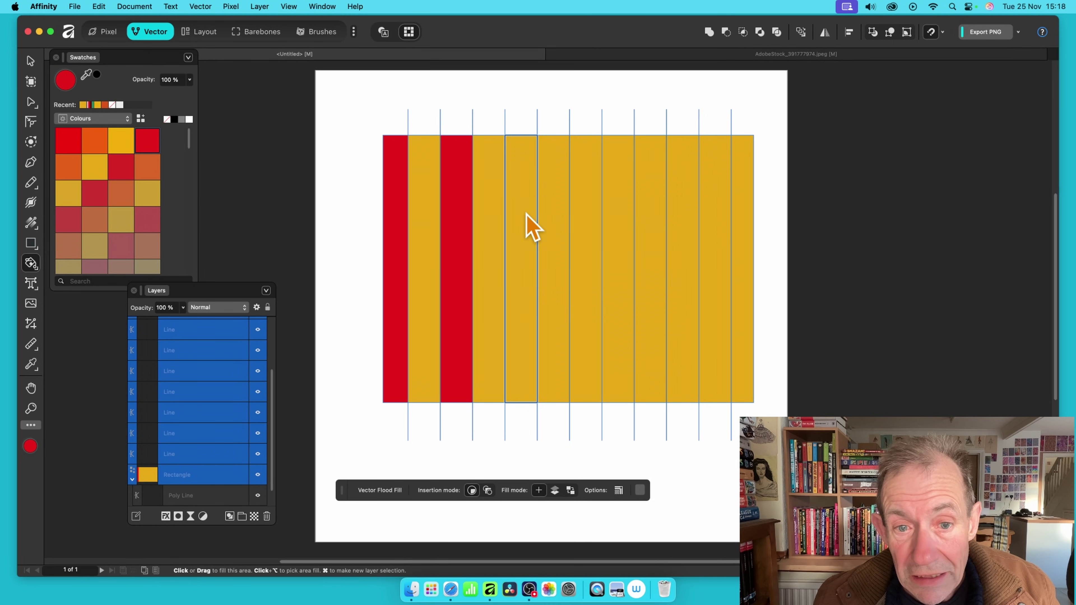
{"action": "left_click", "coordinate": [525, 224]}
{"action": "left_click", "coordinate": [584, 218]}
{"action": "left_click", "coordinate": [654, 229]}
{"action": "left_click", "coordinate": [716, 231]}
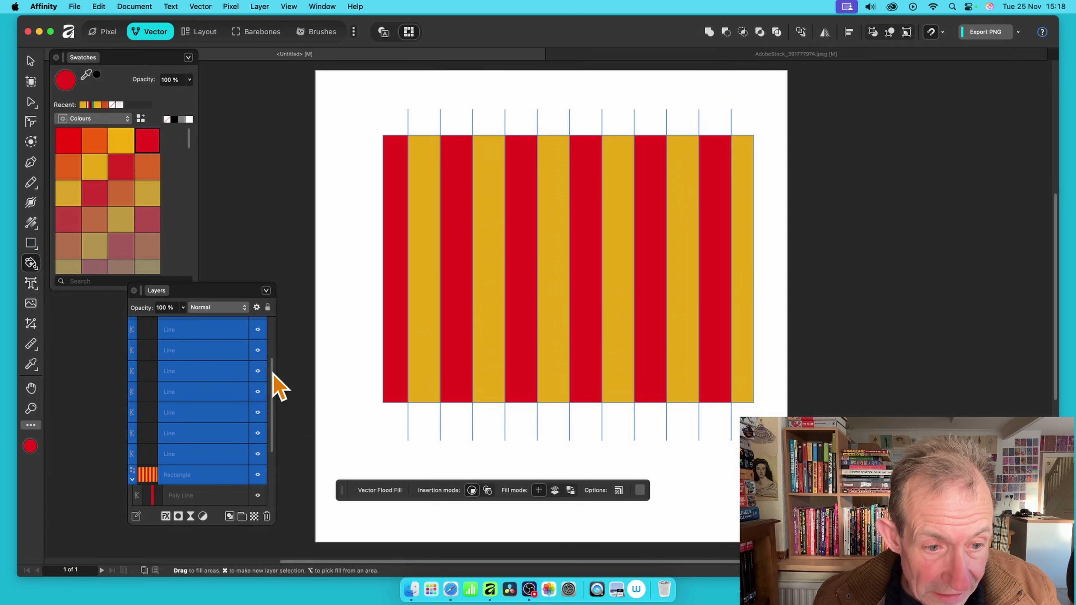
{"action": "scroll", "coordinate": [267, 424], "scroll_direction": "down", "scroll_amount": 3}
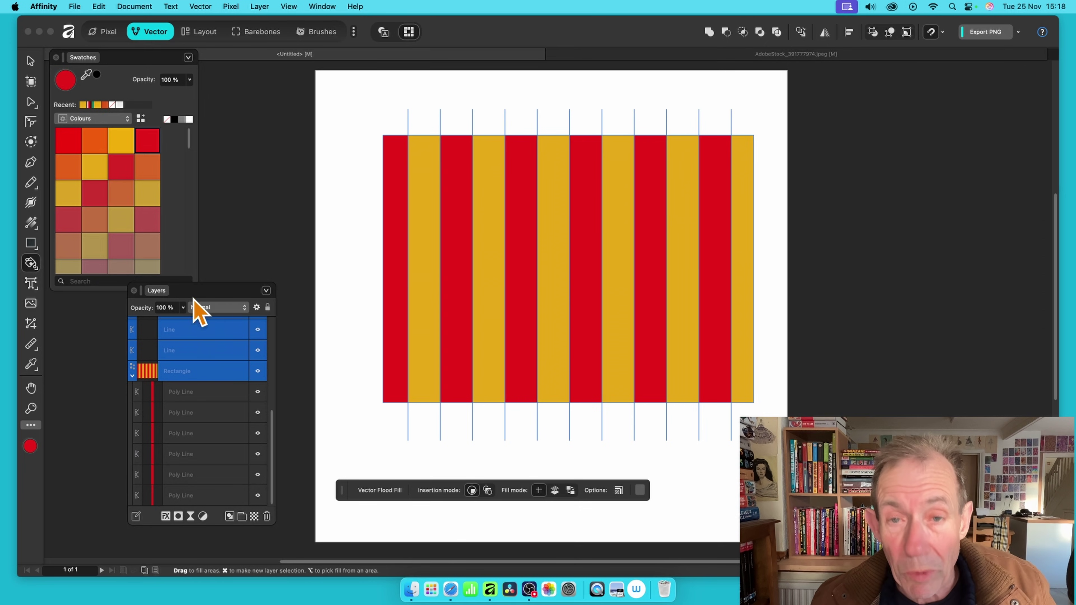
Step: Flood fill the second strip with burnt orange, the fourth with muted gold, and the sixth and eighth with bright green
{"action": "left_click", "coordinate": [143, 170]}
{"action": "left_click", "coordinate": [432, 244]}
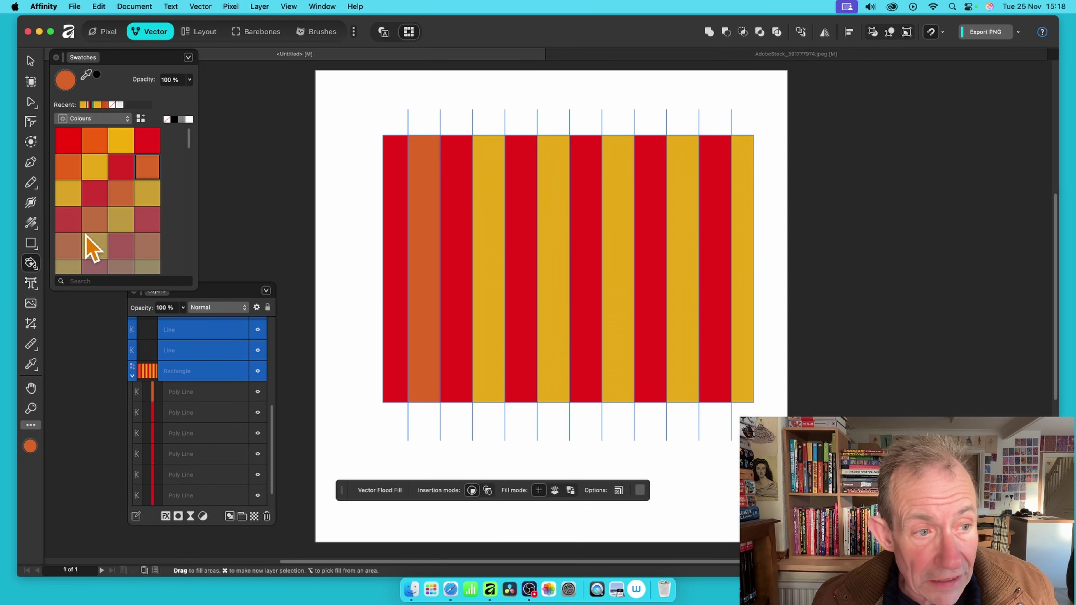
{"action": "left_click", "coordinate": [75, 191]}
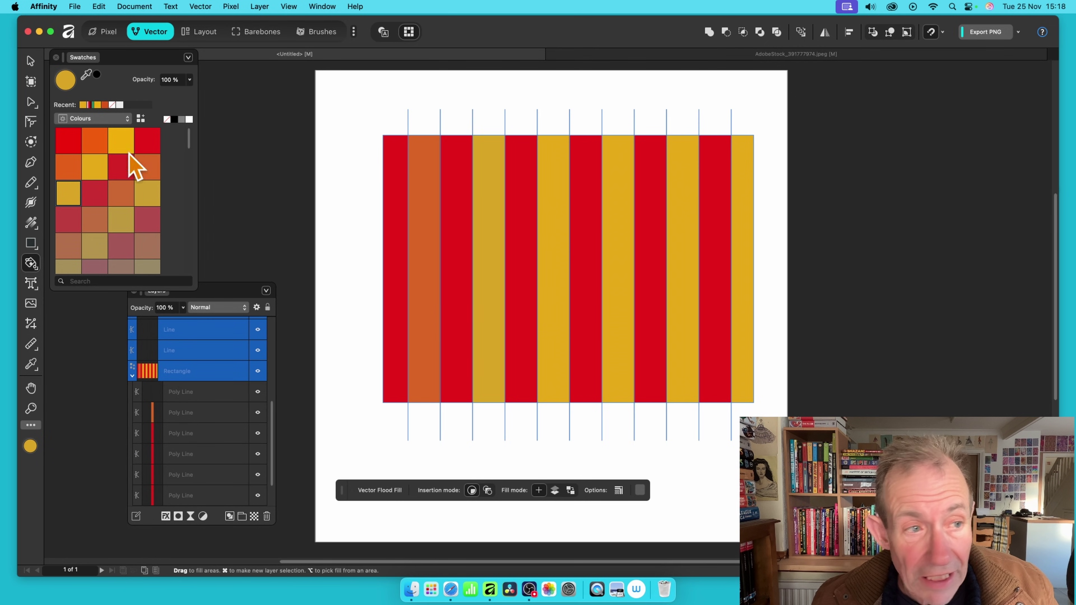
{"action": "scroll", "coordinate": [106, 204], "scroll_direction": "down", "scroll_amount": 6}
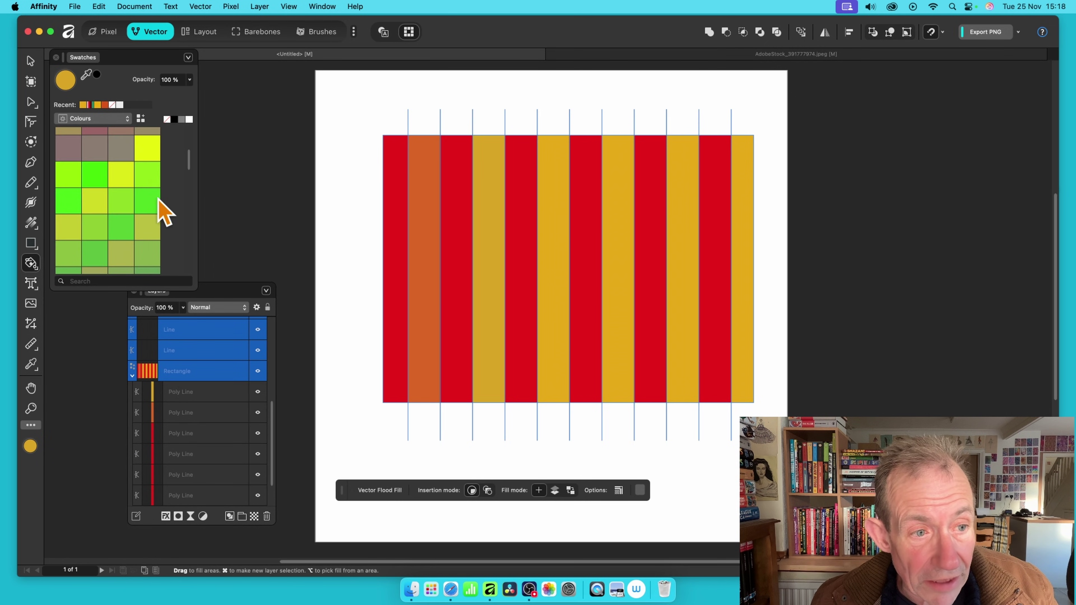
{"action": "left_click", "coordinate": [147, 200]}
{"action": "left_click", "coordinate": [554, 244]}
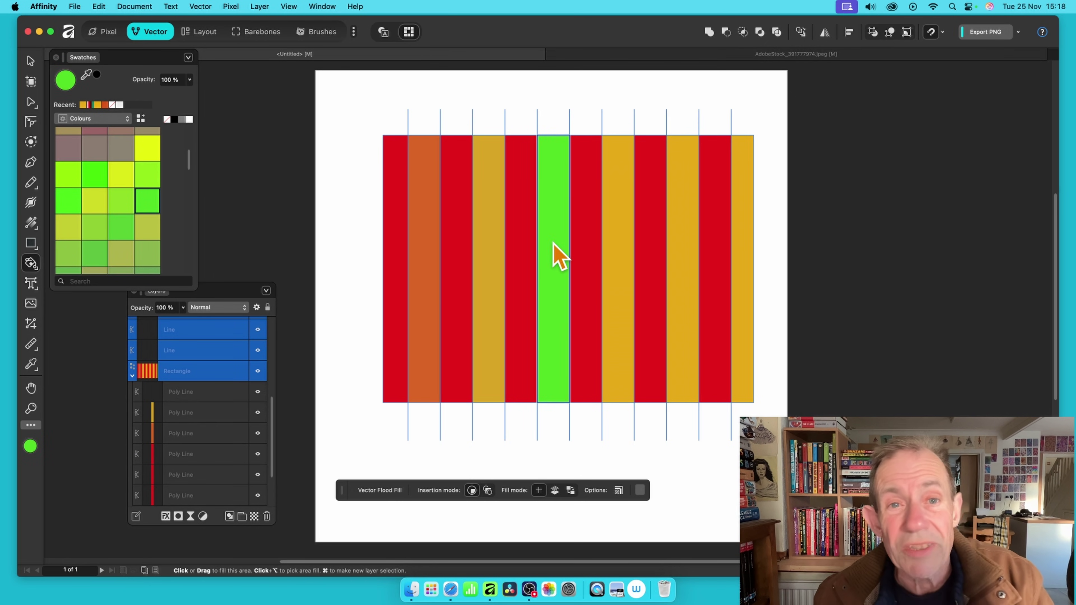
{"action": "left_click", "coordinate": [632, 229]}
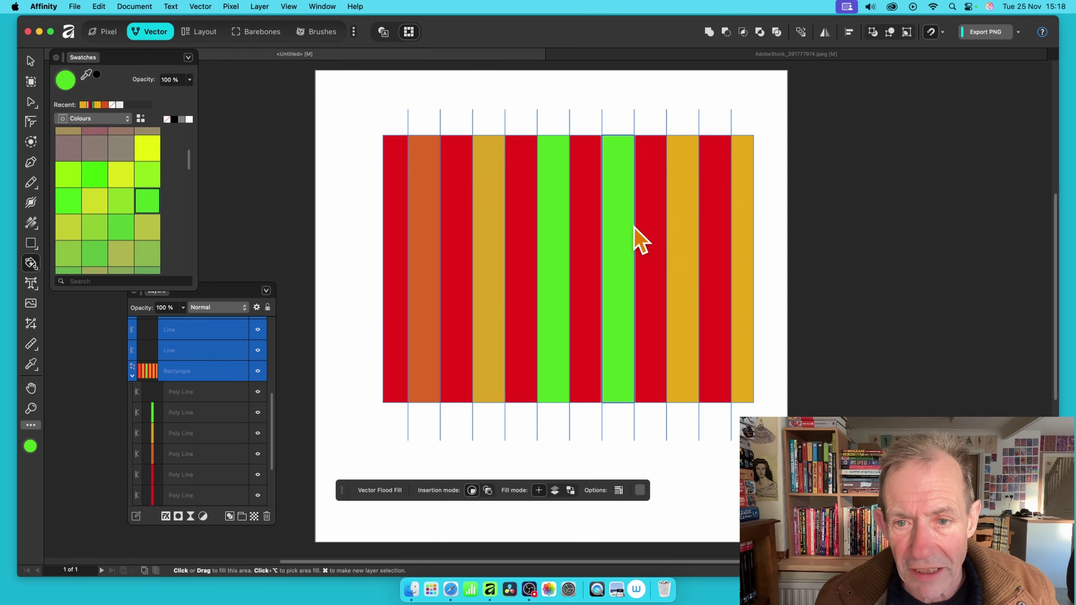
Step: Flood fill the tenth strip with a slightly darker green and the last strip with bright green, and review the layer list
{"action": "left_click", "coordinate": [121, 229]}
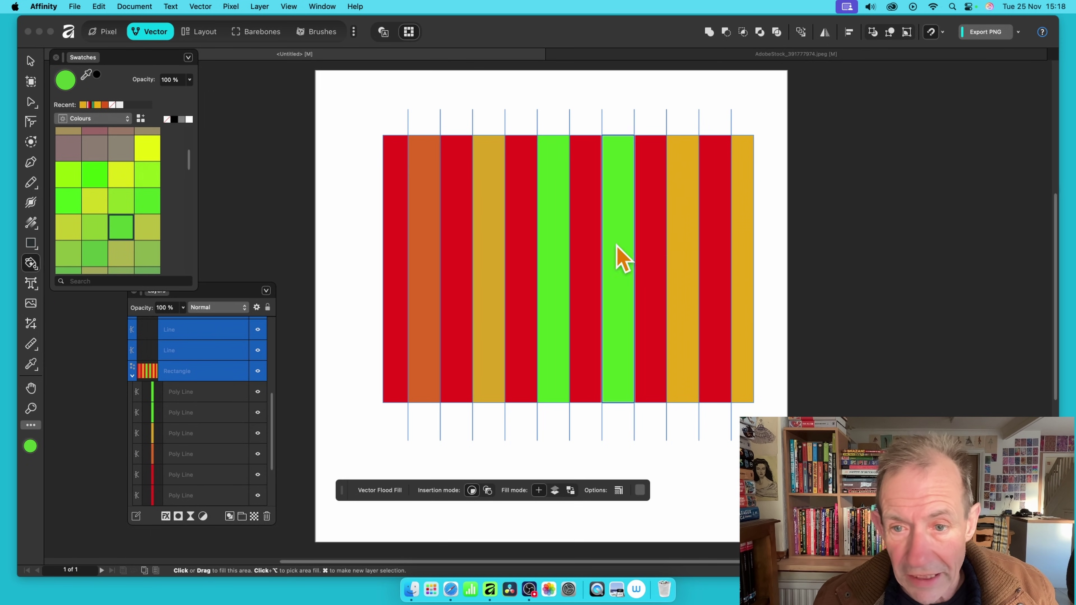
{"action": "left_click", "coordinate": [686, 260]}
{"action": "left_click", "coordinate": [68, 206]}
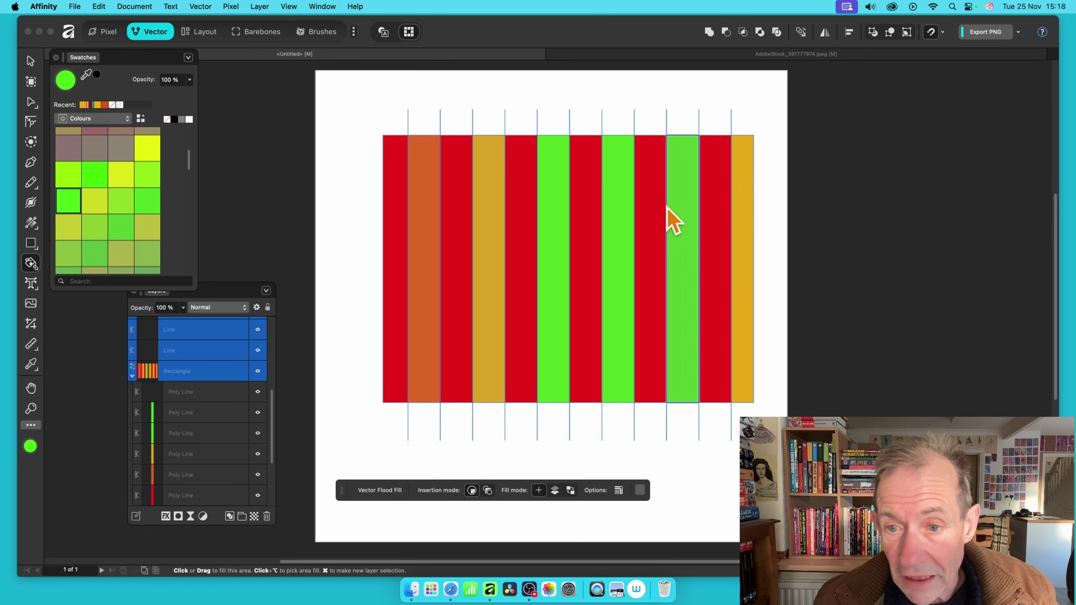
{"action": "left_click", "coordinate": [749, 250]}
{"action": "scroll", "coordinate": [204, 403], "scroll_direction": "down", "scroll_amount": 2}
{"action": "scroll", "coordinate": [212, 358], "scroll_direction": "up", "scroll_amount": 5}
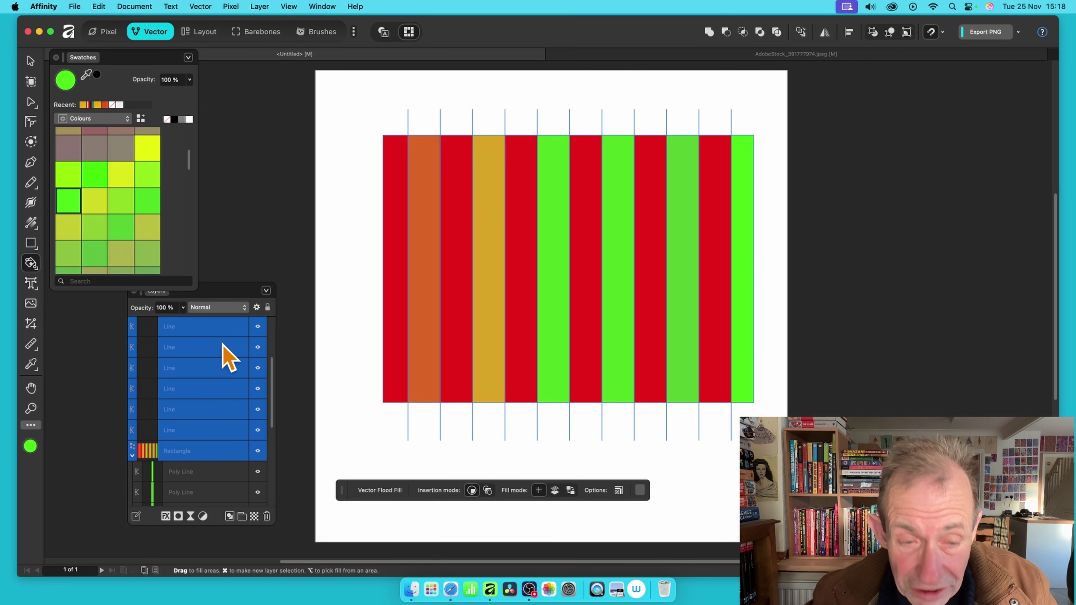
{"action": "scroll", "coordinate": [192, 451], "scroll_direction": "down", "scroll_amount": 3}
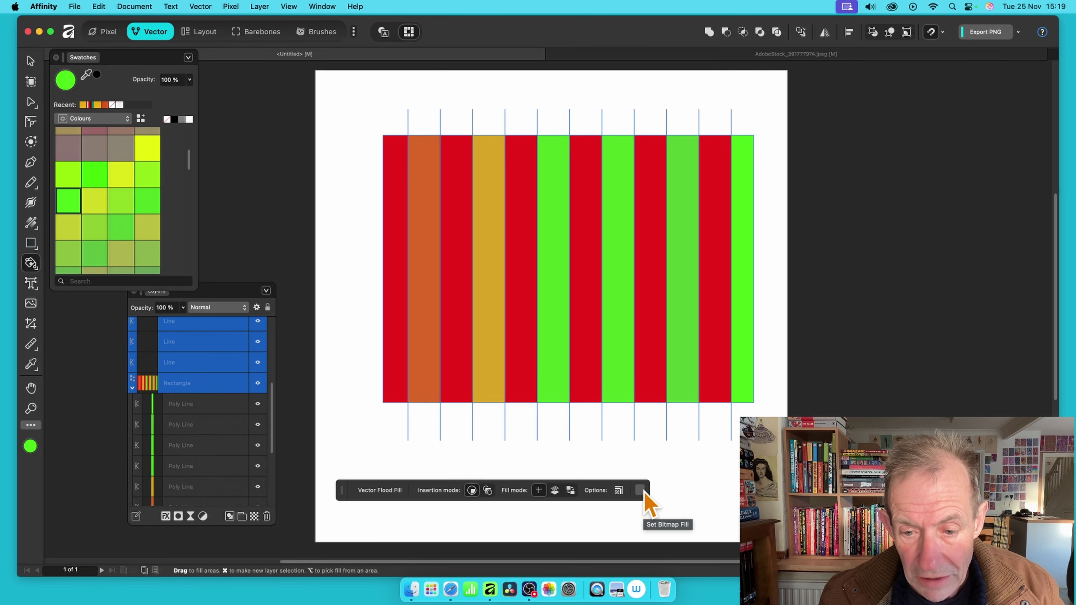
Step: Set AdobeStock_229329651.jpeg from Downloads as the bitmap fill and apply it to all six red strips
{"action": "left_click", "coordinate": [640, 491]}
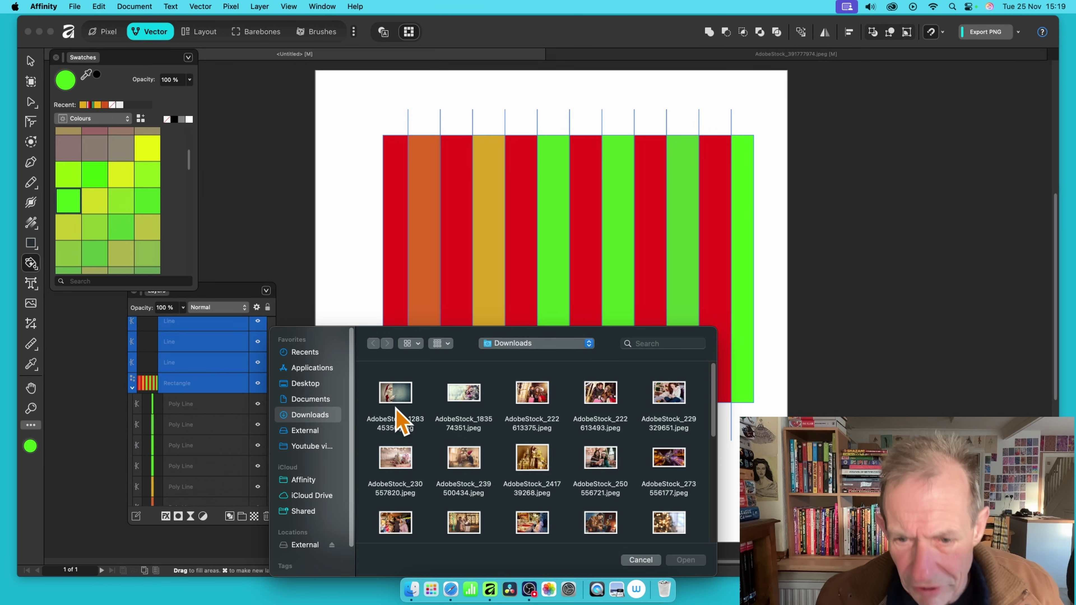
{"action": "left_click", "coordinate": [678, 401]}
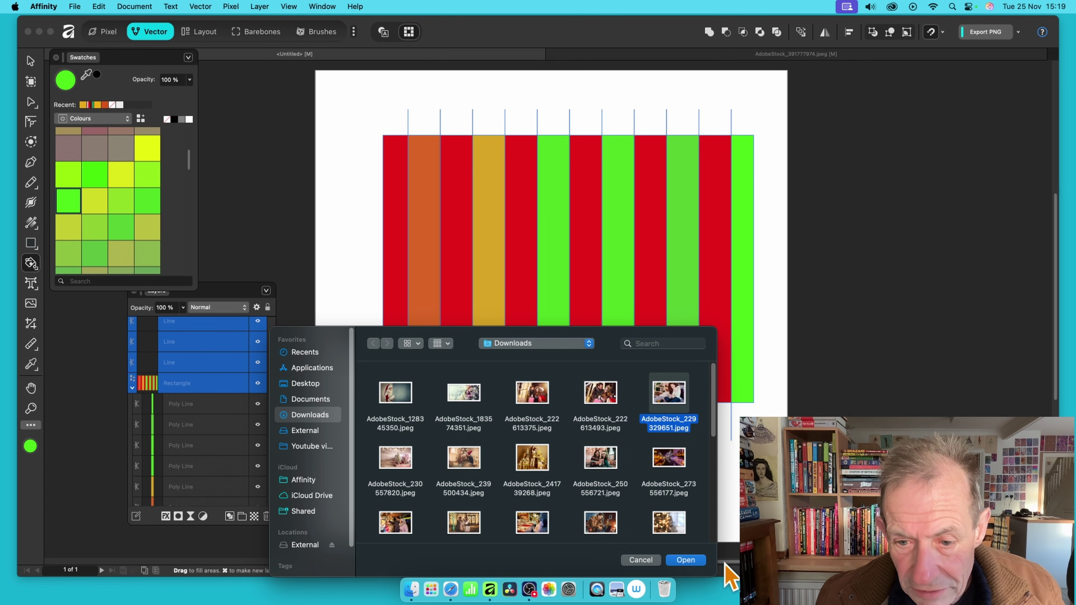
{"action": "left_click", "coordinate": [689, 560]}
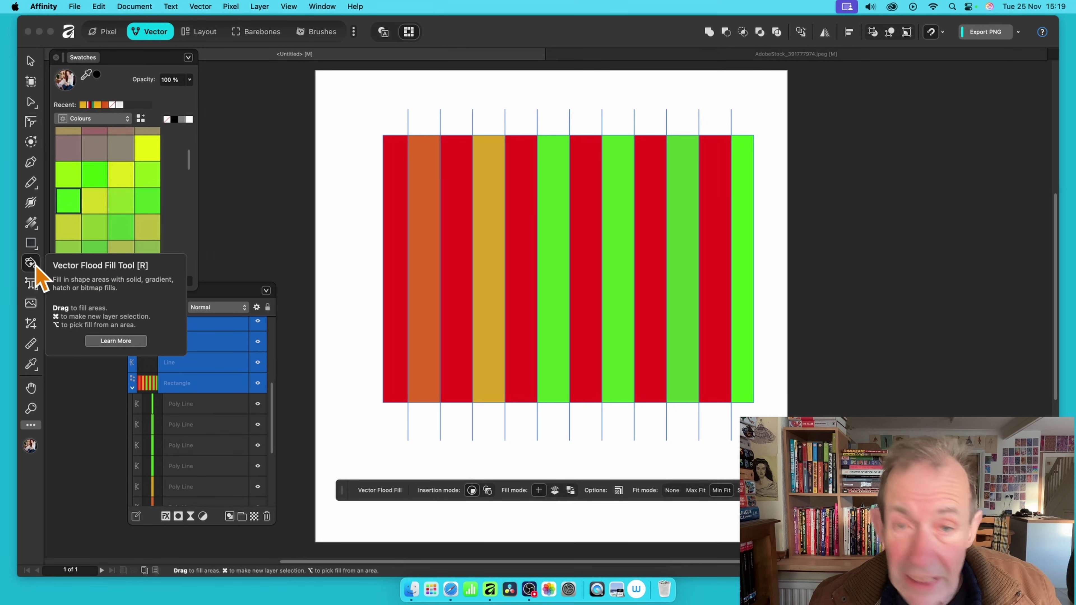
{"action": "left_click", "coordinate": [389, 228]}
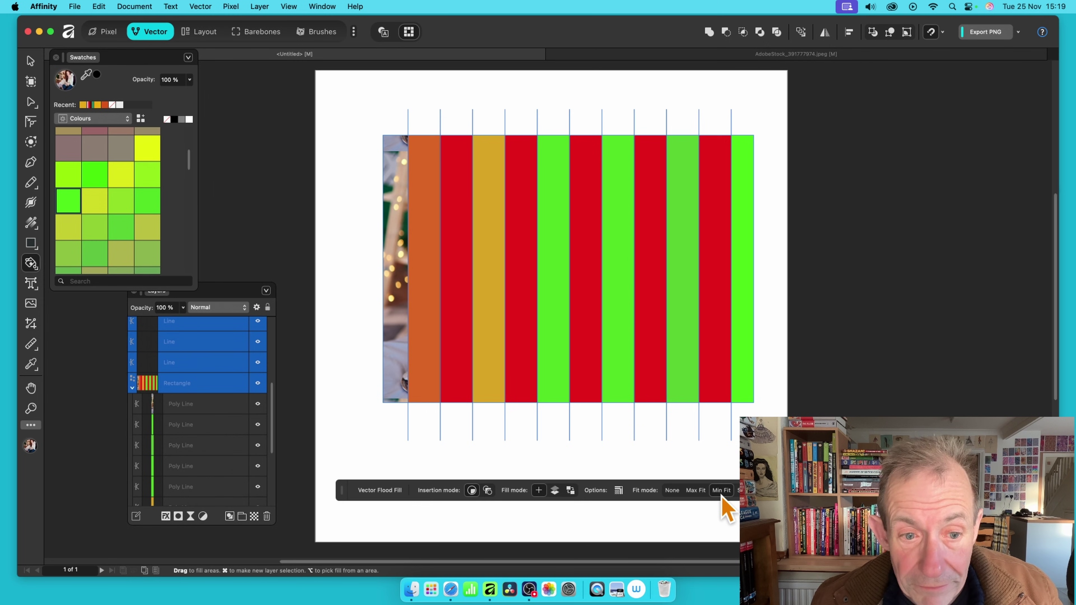
{"action": "left_click", "coordinate": [459, 203]}
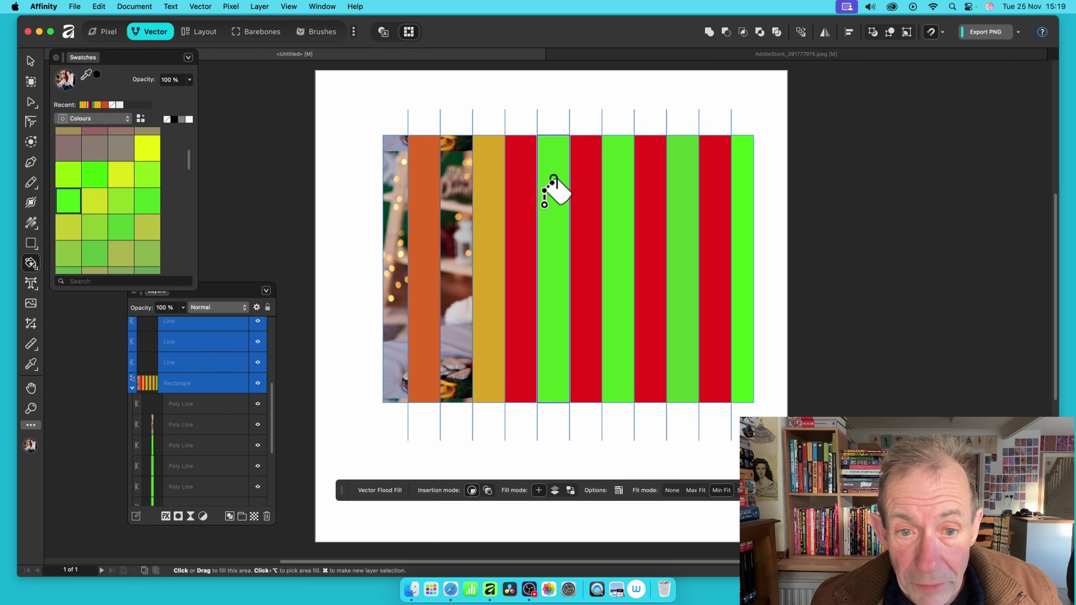
{"action": "left_click", "coordinate": [519, 203]}
{"action": "left_click", "coordinate": [583, 218]}
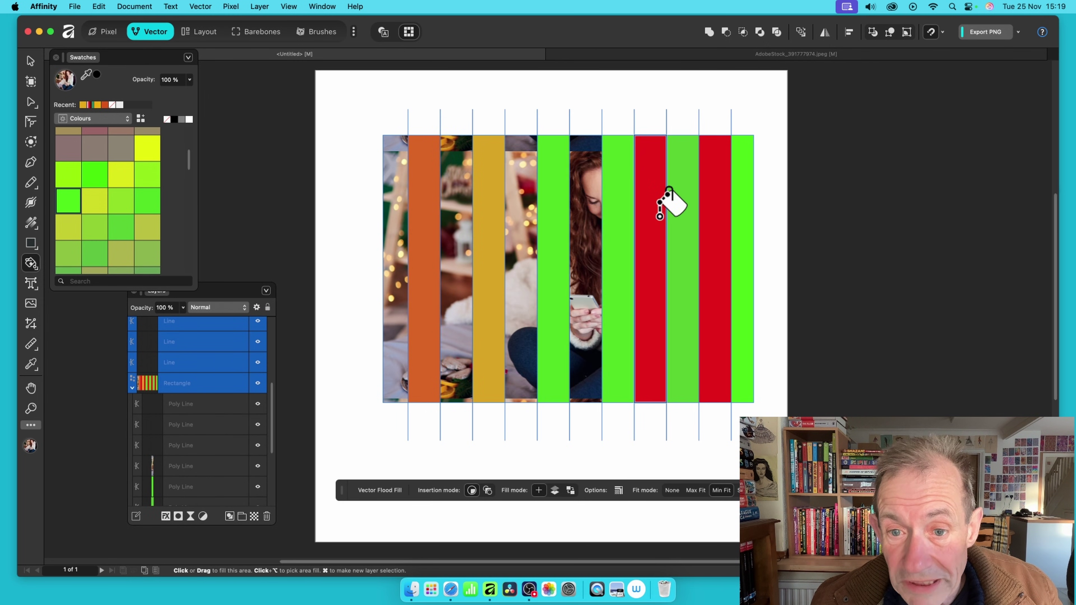
{"action": "left_click", "coordinate": [648, 216]}
{"action": "left_click", "coordinate": [708, 214]}
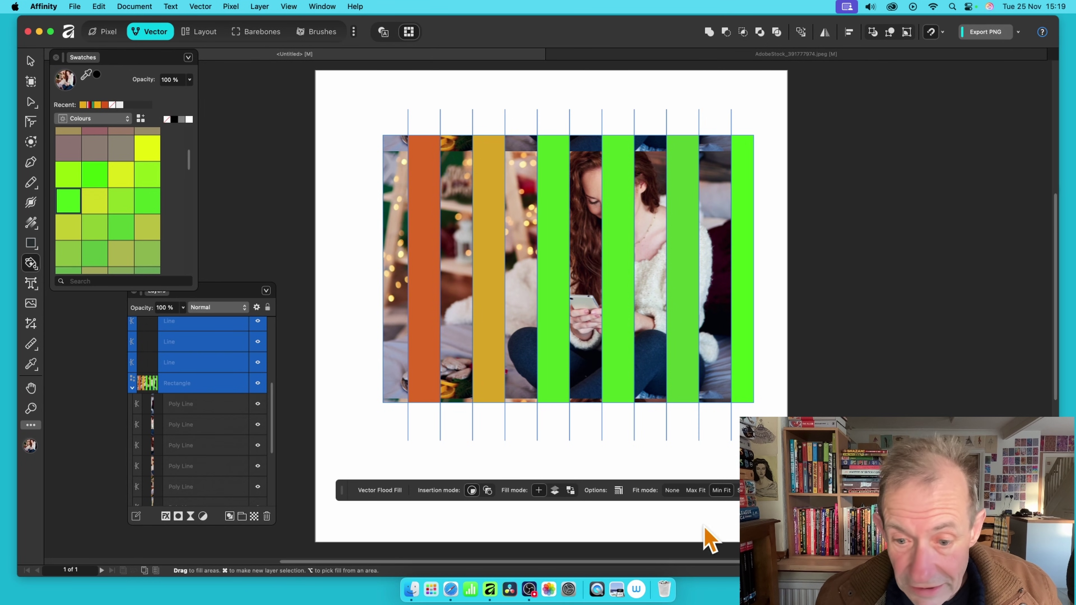
Step: Set AdobeStock_241739268.jpeg as the bitmap fill and apply it to the remaining orange, gold and green strips
{"action": "key", "text": "super+shift+p"}
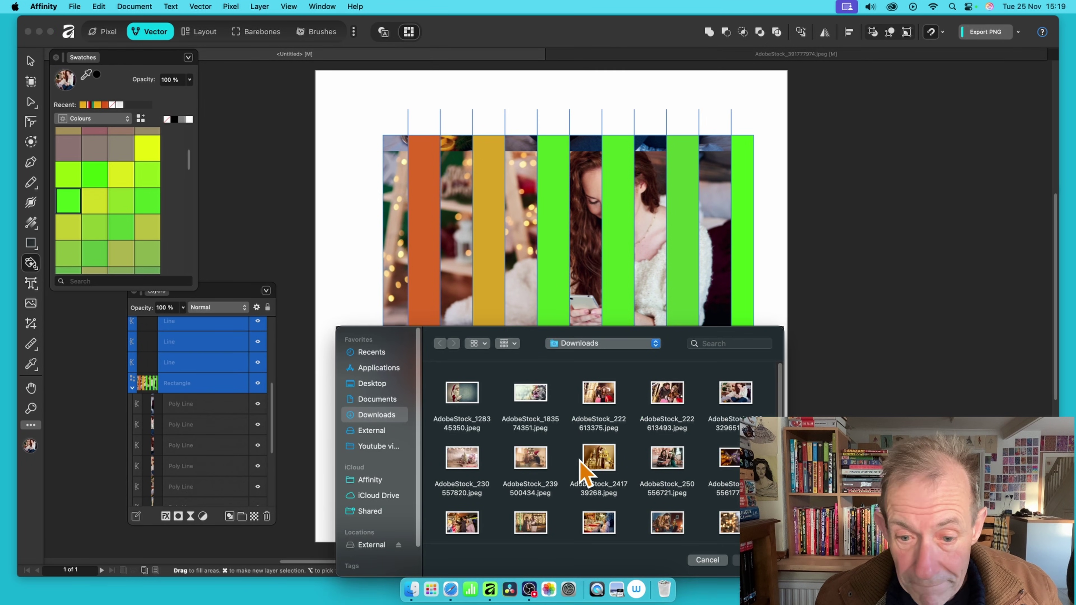
{"action": "left_click", "coordinate": [595, 466]}
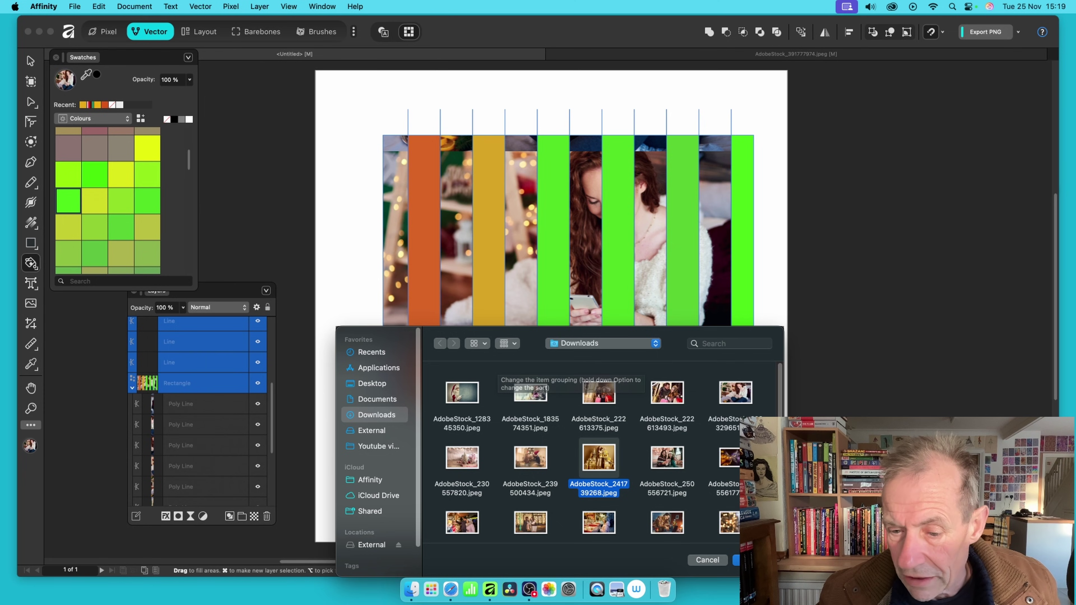
{"action": "left_click", "coordinate": [739, 559]}
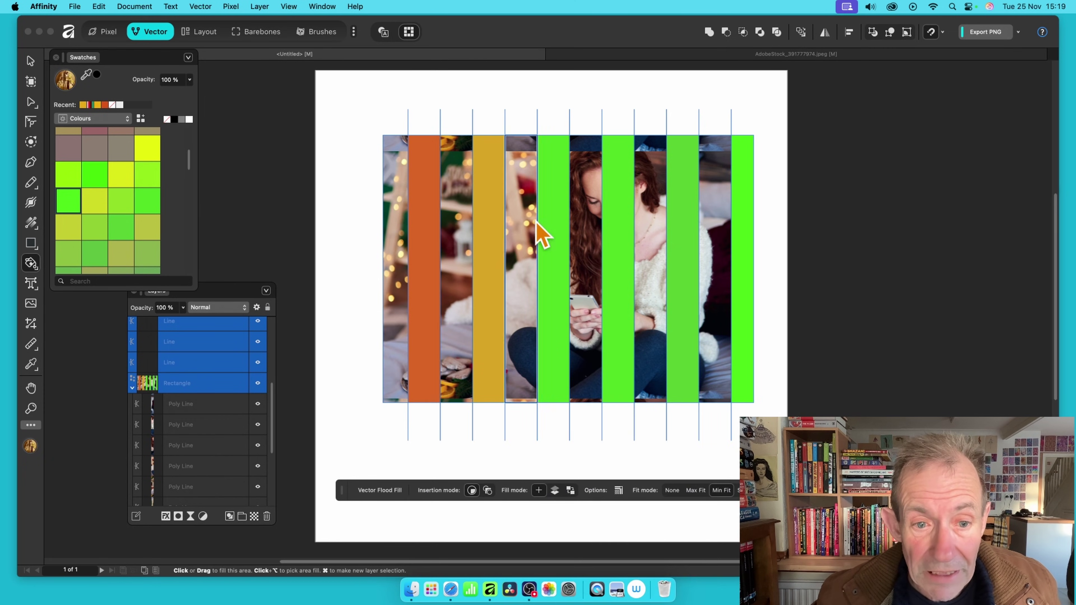
{"action": "left_click", "coordinate": [433, 224]}
{"action": "left_click", "coordinate": [495, 214]}
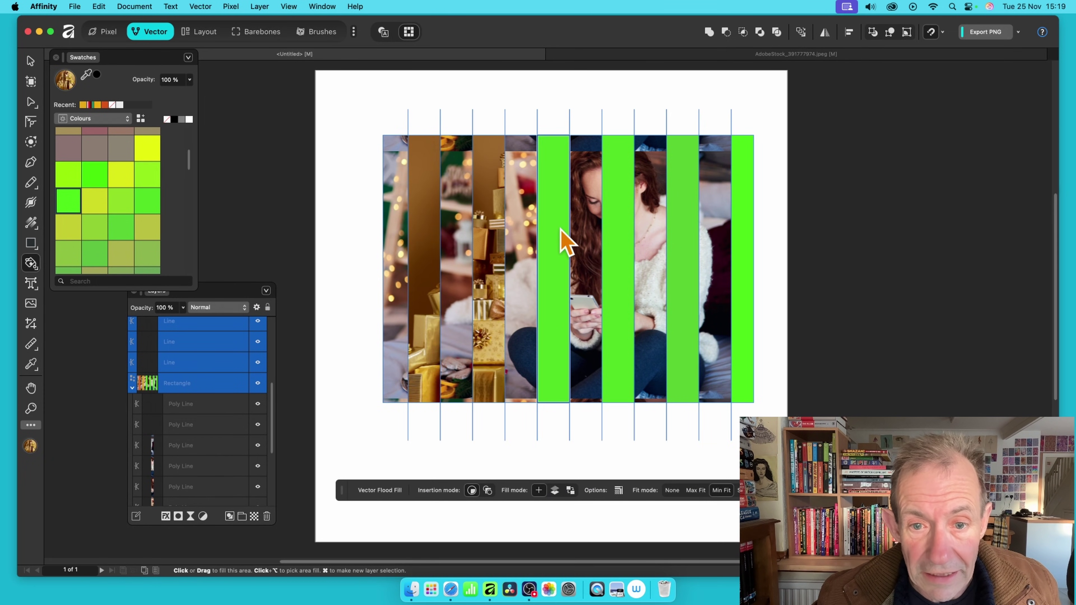
{"action": "left_click", "coordinate": [564, 238]}
{"action": "left_click", "coordinate": [618, 242]}
{"action": "left_click", "coordinate": [690, 244]}
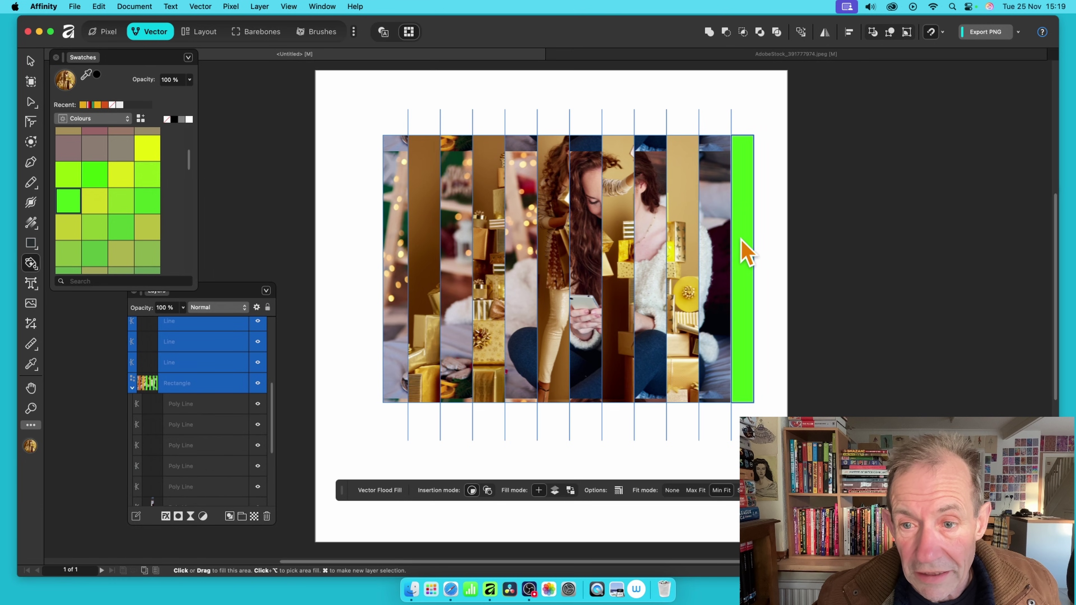
{"action": "left_click", "coordinate": [746, 252]}
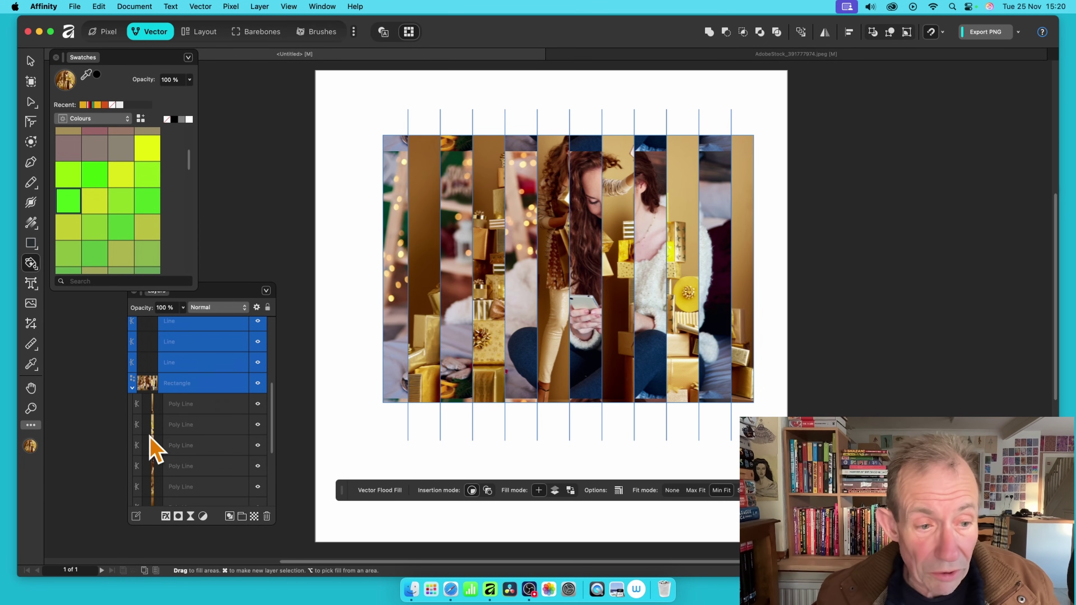
Step: Try a 3D layer effect with a 43.5 px radius on the rectangle, lines and strips together
{"action": "left_click", "coordinate": [195, 386]}
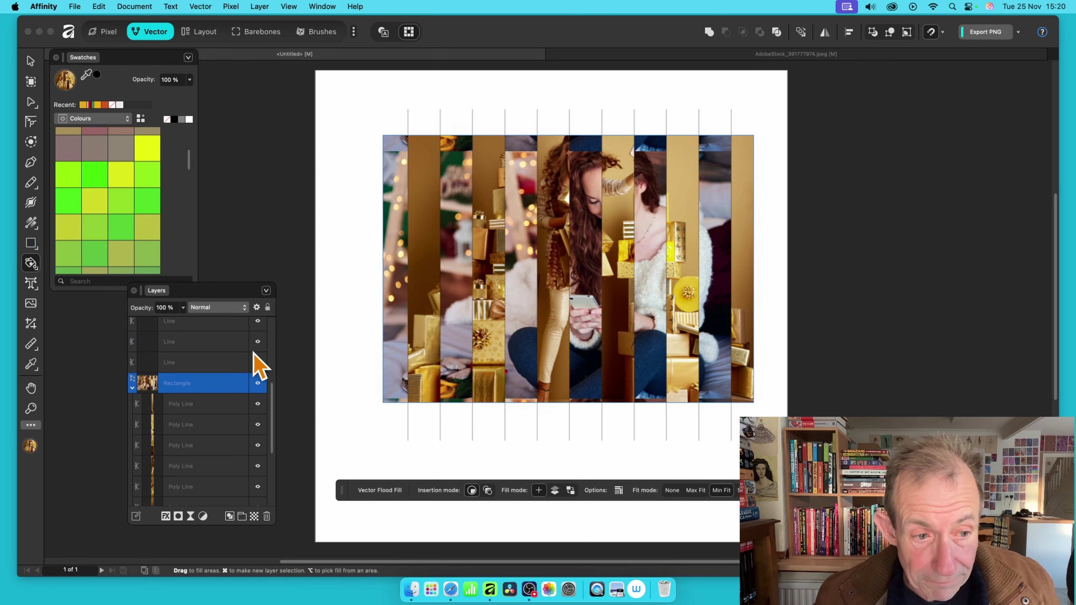
{"action": "left_click_drag", "start_coordinate": [274, 416], "coordinate": [271, 324]}
{"action": "left_click", "coordinate": [203, 335]}
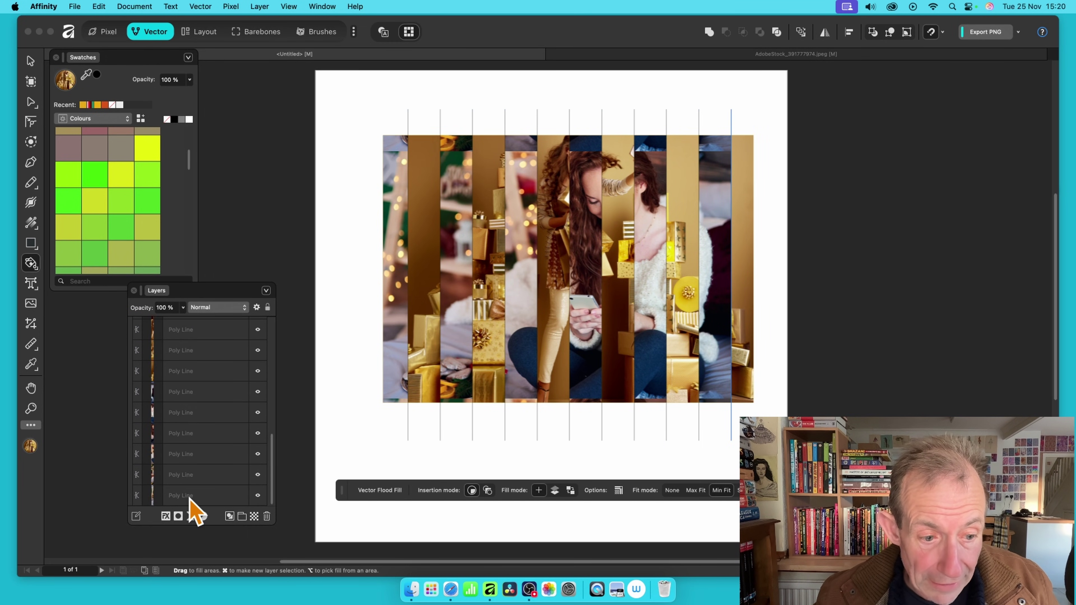
{"action": "left_click", "coordinate": [180, 494], "text": "shift"}
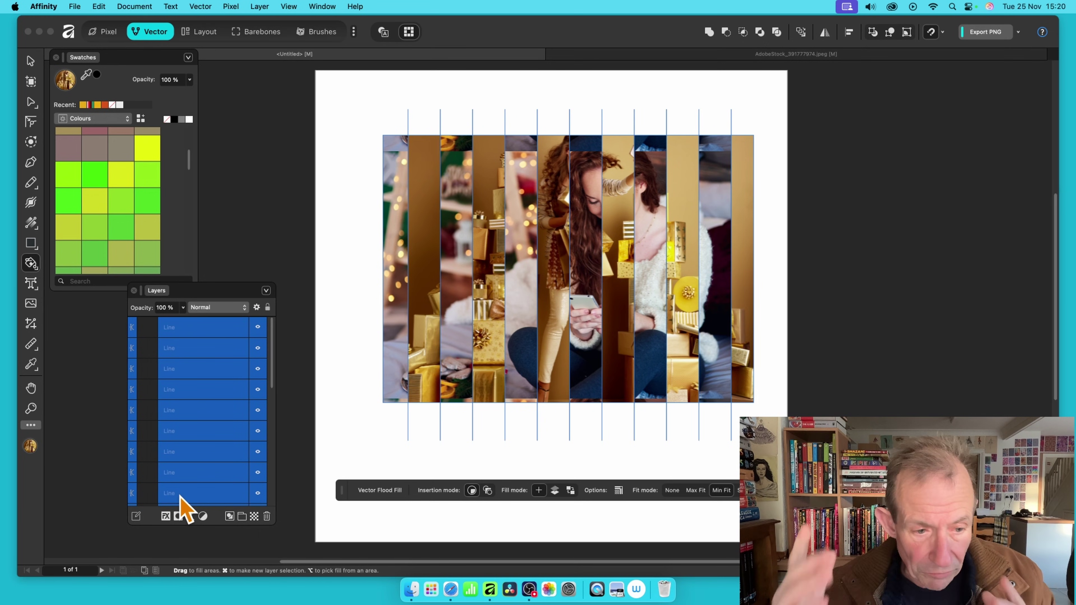
{"action": "left_click", "coordinate": [165, 516]}
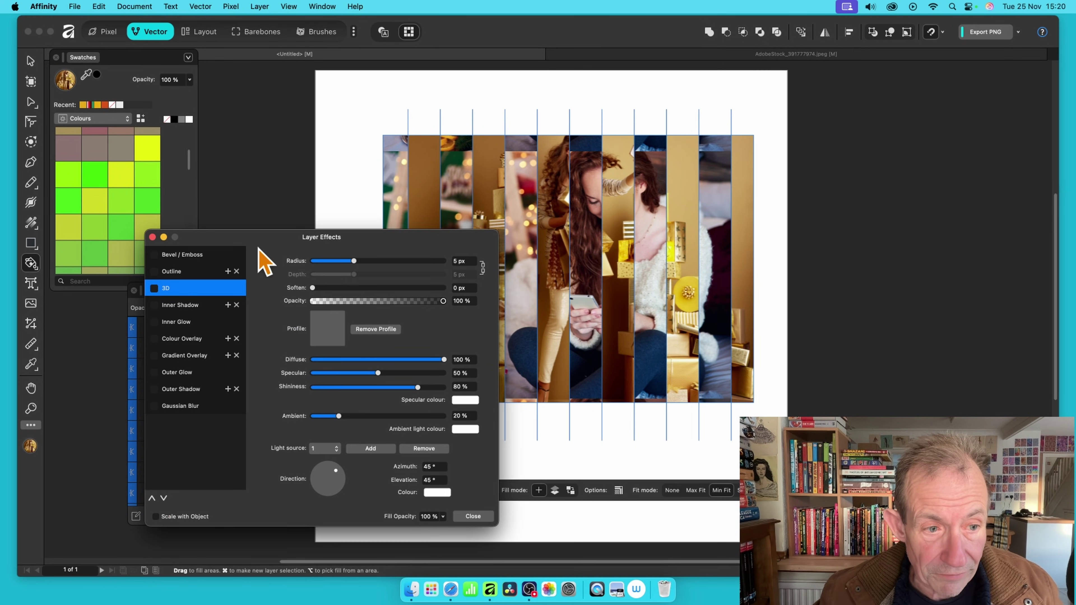
{"action": "left_click_drag", "start_coordinate": [354, 261], "coordinate": [419, 261]}
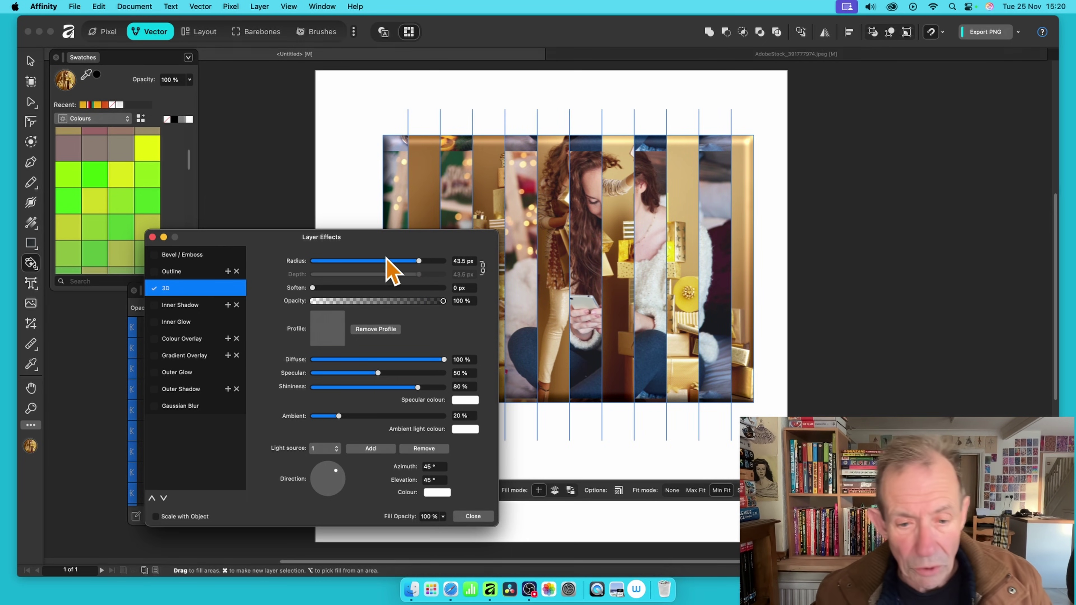
{"action": "left_click", "coordinate": [473, 516]}
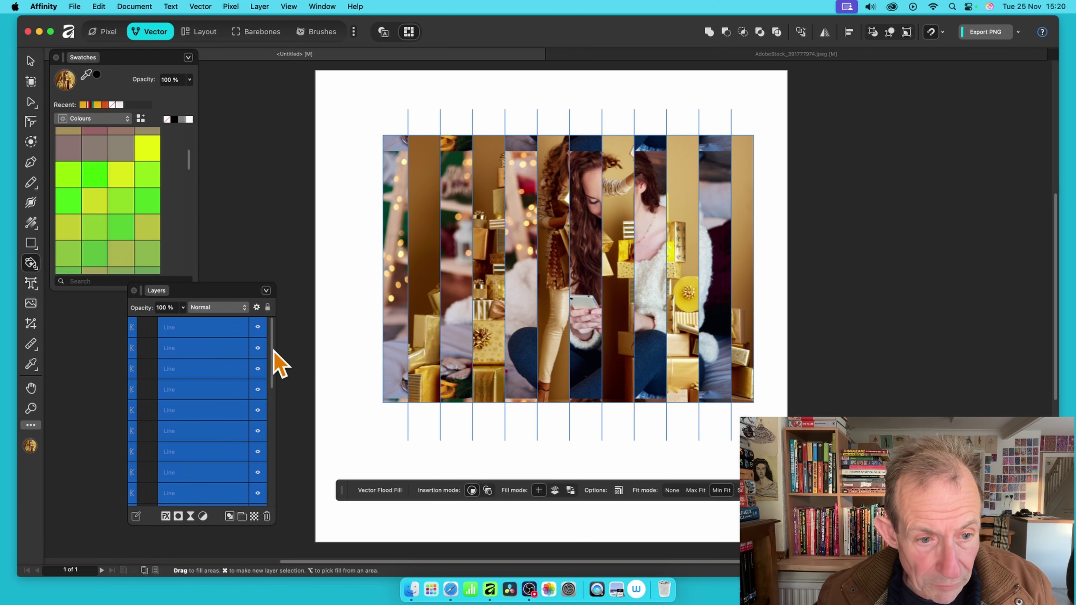
Step: Apply a 3D layer effect with a 17.5 px radius to the last strip on its own
{"action": "scroll", "coordinate": [276, 403], "scroll_direction": "down", "scroll_amount": 5}
{"action": "scroll", "coordinate": [271, 417], "scroll_direction": "down", "scroll_amount": 3}
{"action": "left_click", "coordinate": [182, 372]}
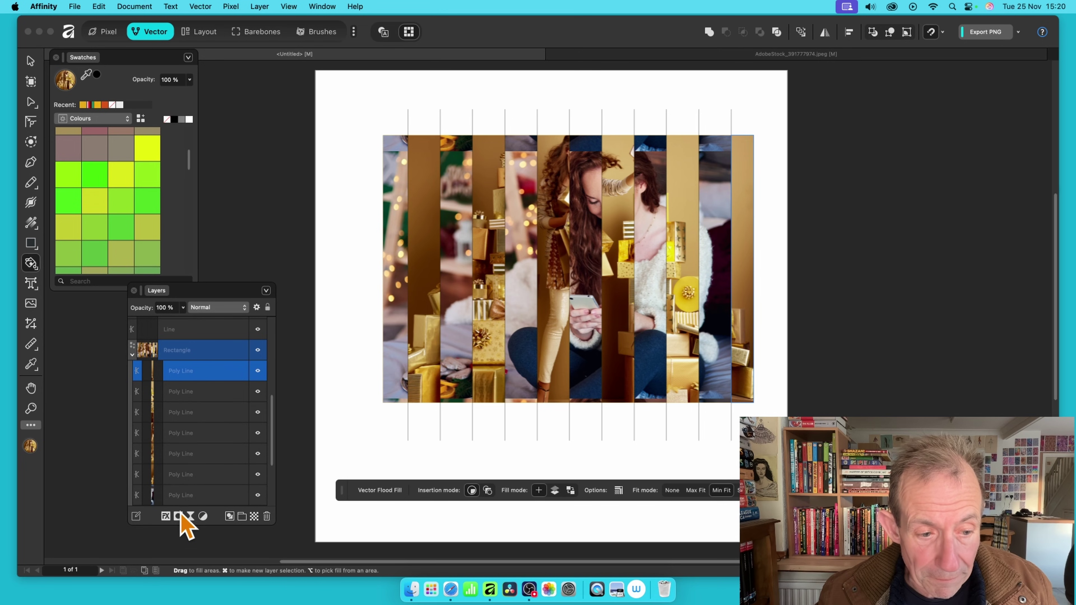
{"action": "left_click", "coordinate": [166, 516]}
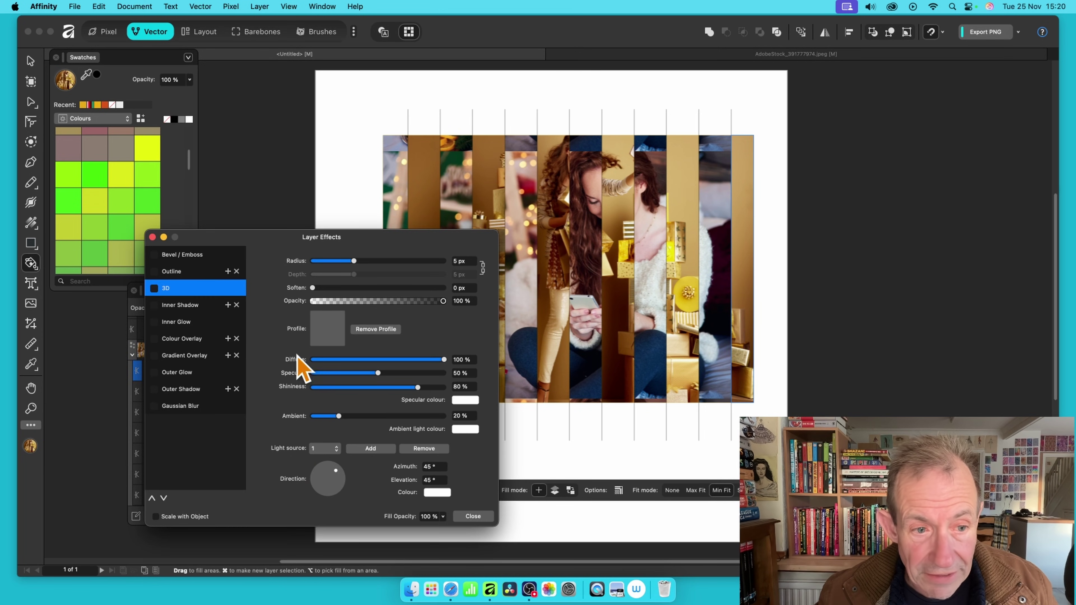
{"action": "left_click", "coordinate": [154, 289]}
{"action": "left_click_drag", "start_coordinate": [354, 261], "coordinate": [380, 262]}
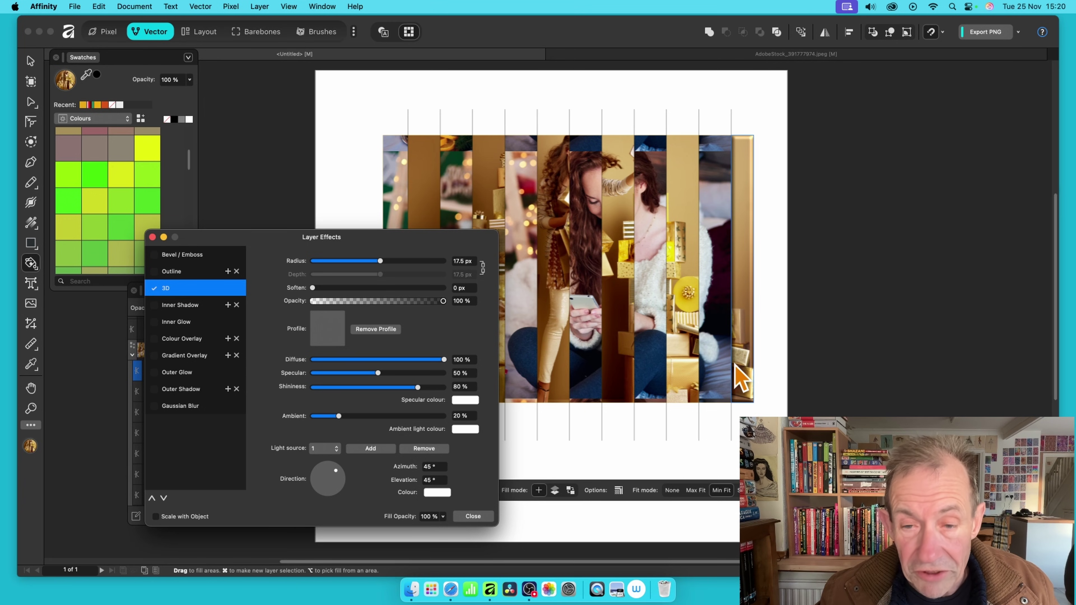
{"action": "left_click", "coordinate": [472, 516]}
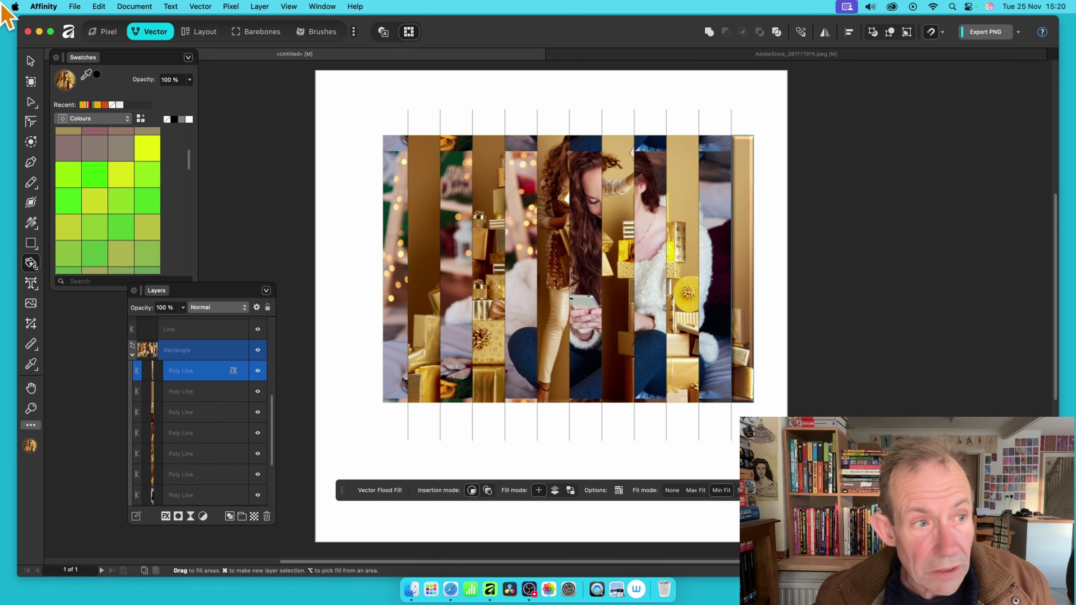
Step: Select the tenth strip on the canvas and apply a 3D layer effect with a 20.5 px radius
{"action": "left_click", "coordinate": [30, 60]}
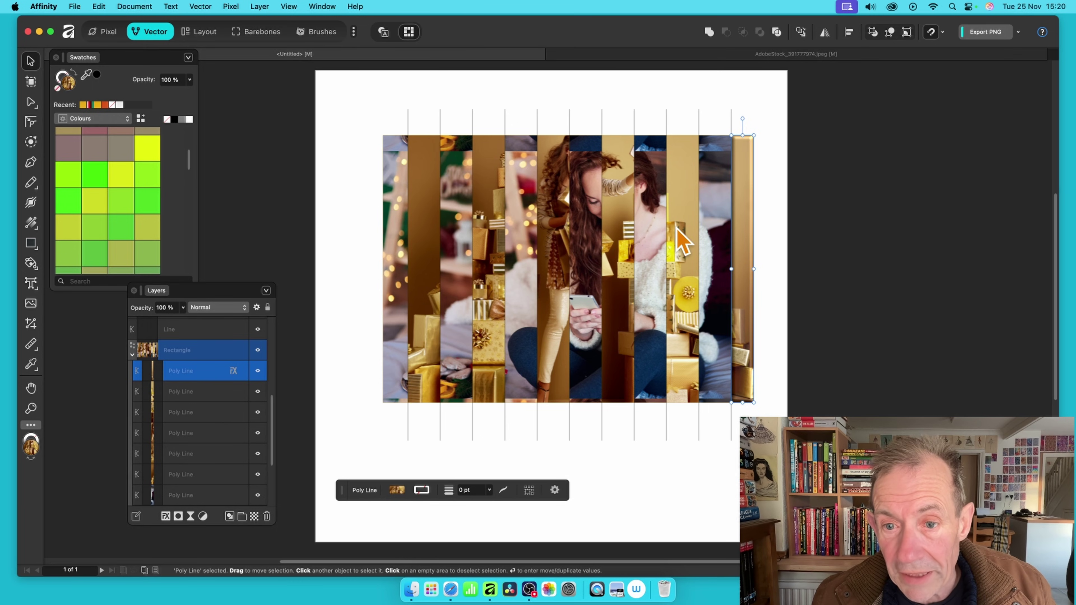
{"action": "left_click", "coordinate": [680, 232]}
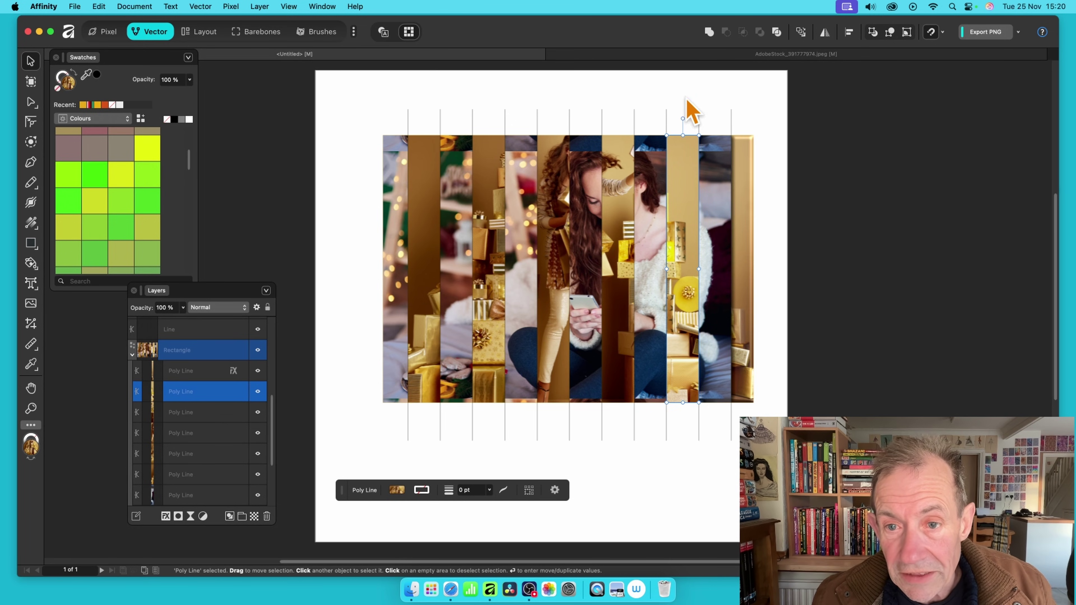
{"action": "left_click", "coordinate": [166, 516]}
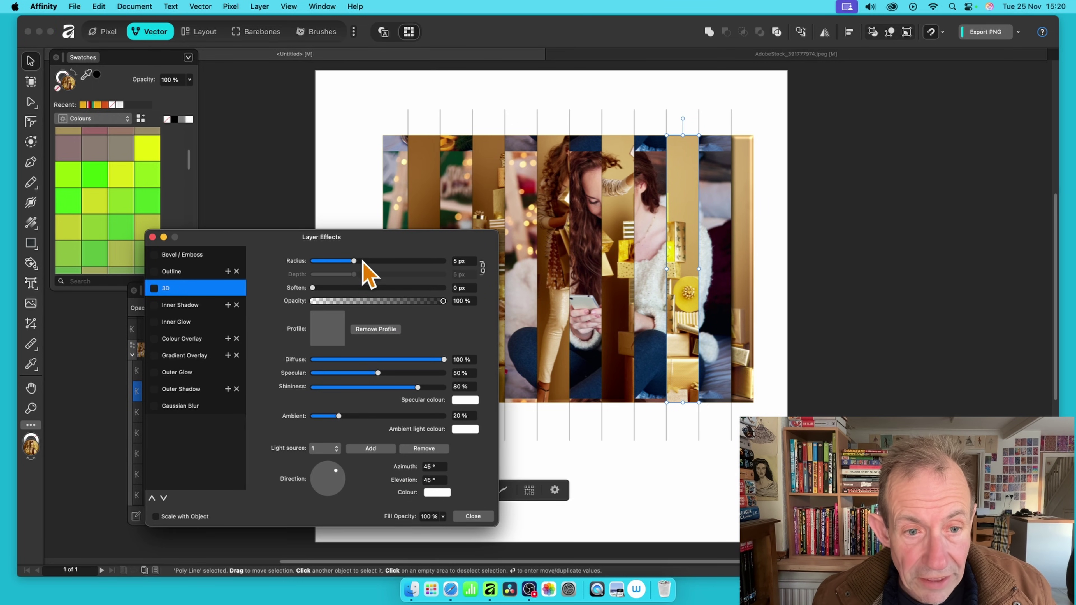
{"action": "left_click_drag", "start_coordinate": [363, 260], "coordinate": [385, 261]}
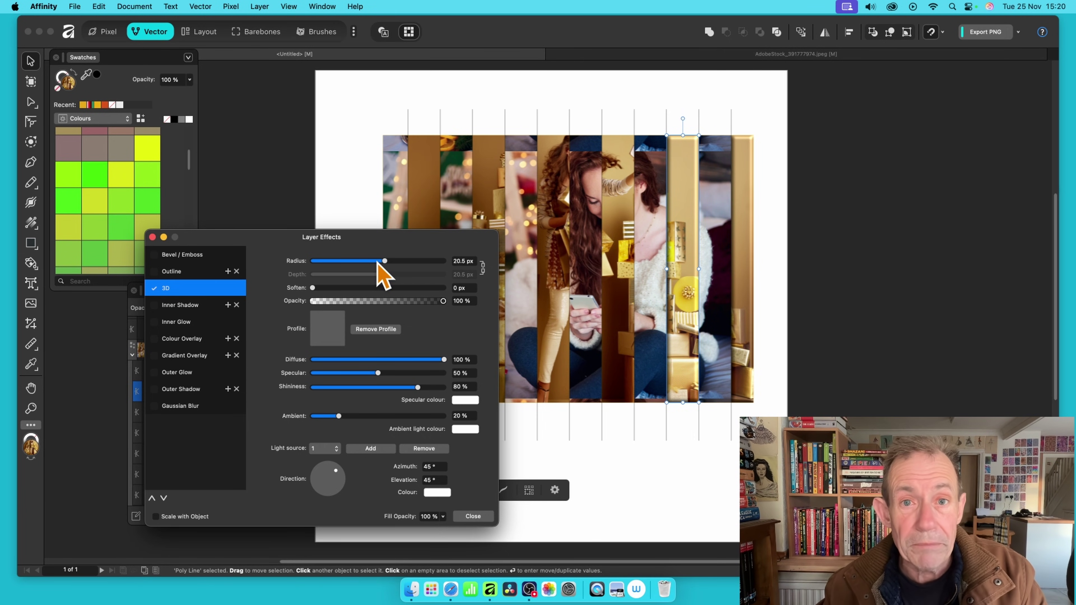
{"action": "left_click", "coordinate": [472, 516]}
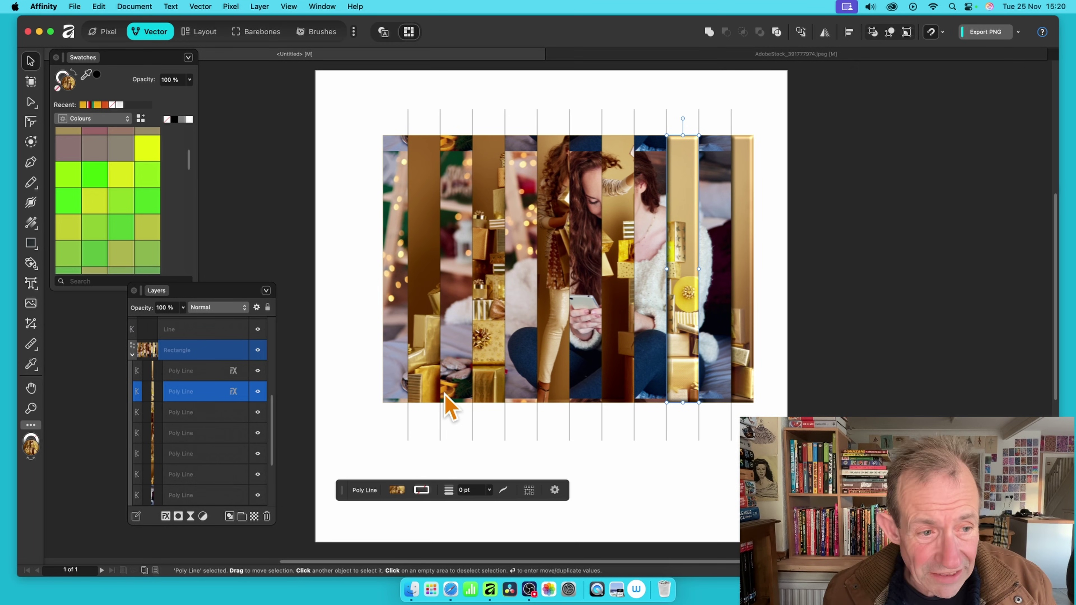
Step: Flood fill the ninth strip with the gold gifts photo and adjust the scale and position of its bitmap fill
{"action": "left_click", "coordinate": [31, 264]}
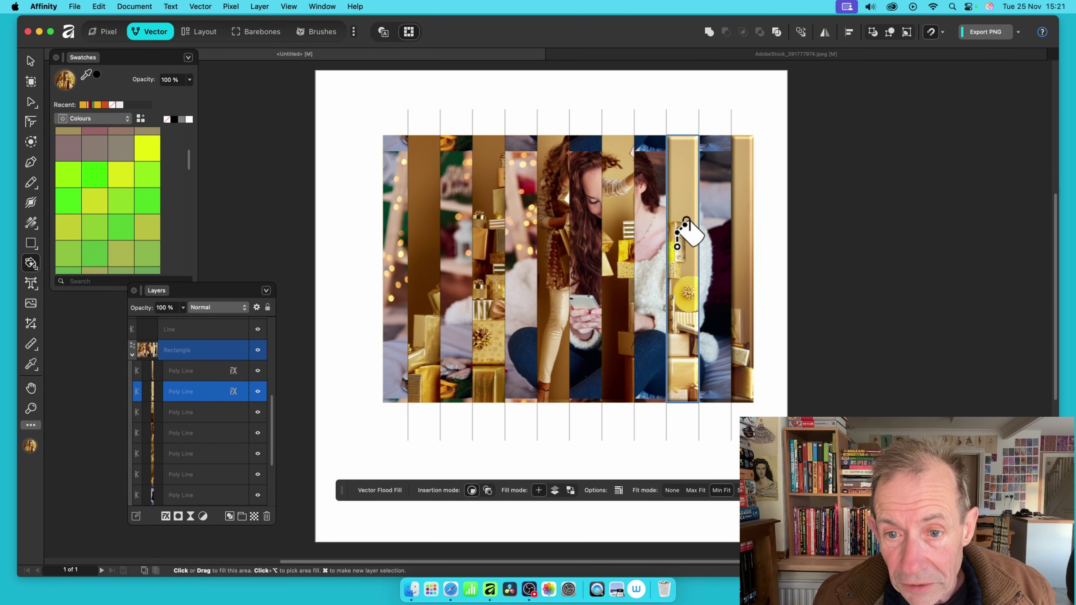
{"action": "left_click", "coordinate": [655, 223]}
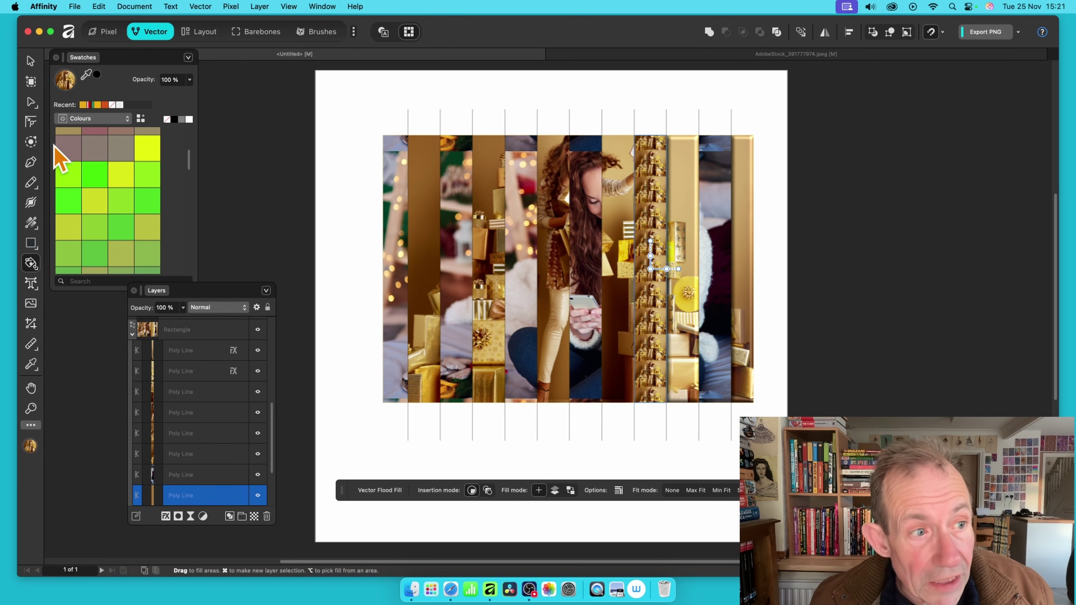
{"action": "left_click", "coordinate": [34, 223]}
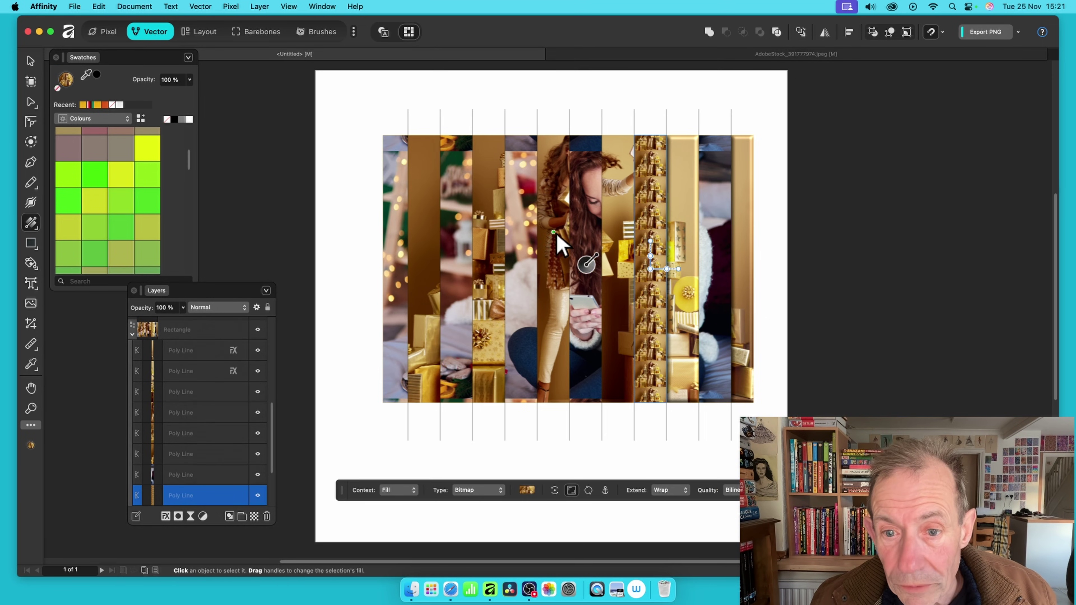
{"action": "left_click_drag", "start_coordinate": [650, 269], "coordinate": [817, 127]}
{"action": "left_click", "coordinate": [991, 84]}
{"action": "left_click", "coordinate": [620, 240]}
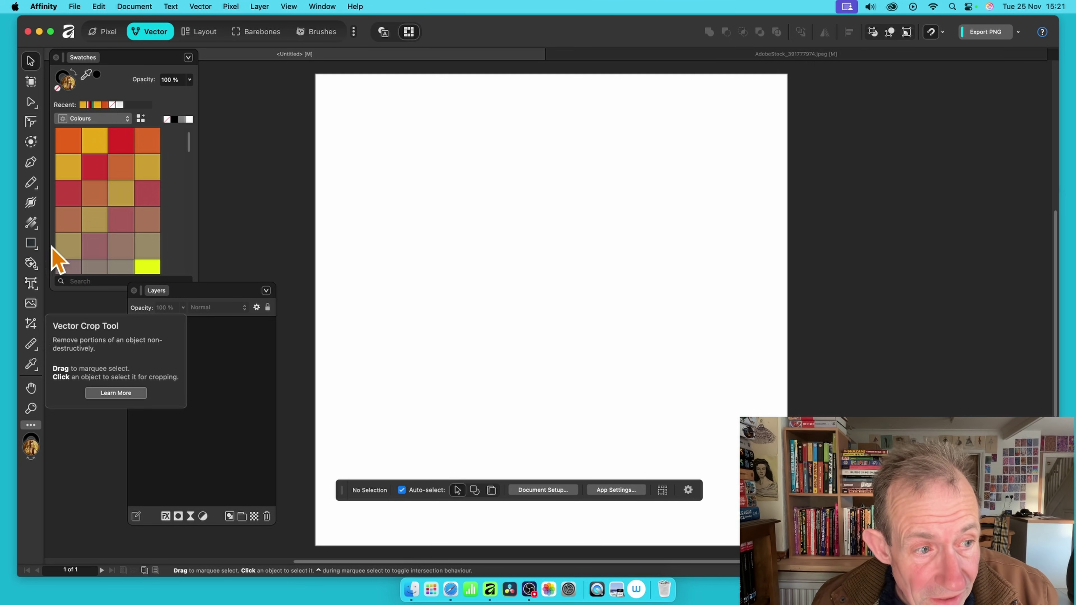
Step: Draw a large five-pointed star on the empty page and fill it with red
{"action": "left_click_drag", "start_coordinate": [32, 245], "coordinate": [87, 337]}
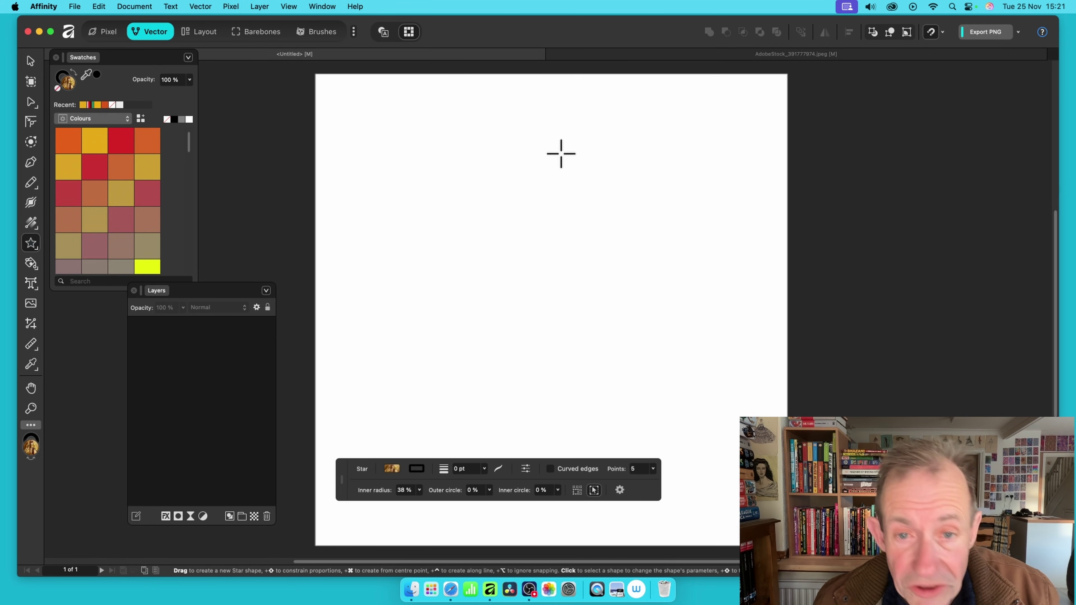
{"action": "left_click_drag", "start_coordinate": [408, 135], "coordinate": [788, 409]}
{"action": "left_click", "coordinate": [86, 167]}
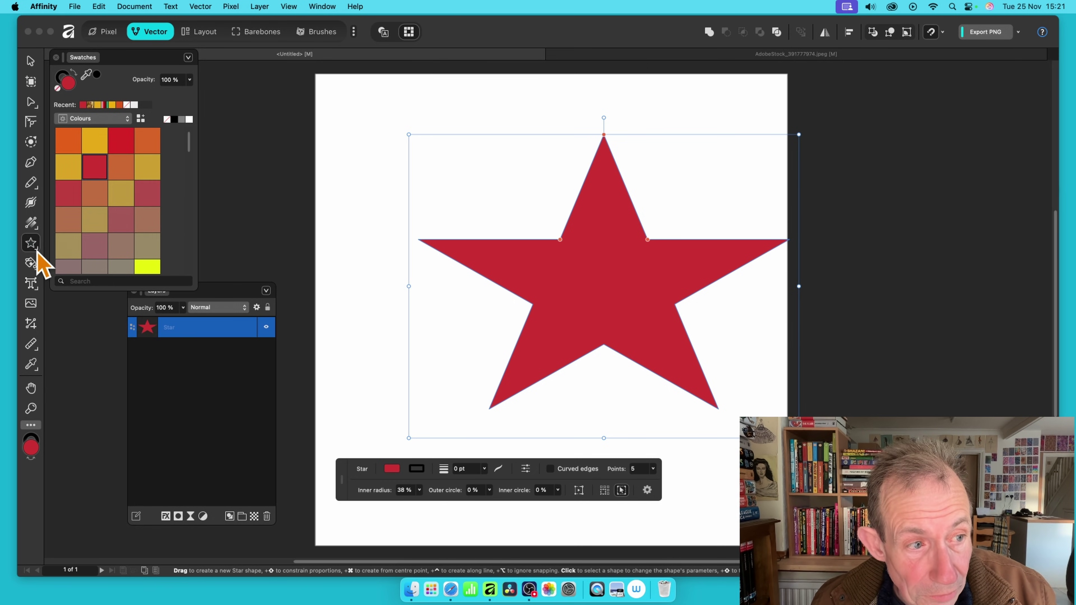
Step: Draw a vertical line through the star's centre and a separate, nearly horizontal line across its lower inner corners with the Pen tool
{"action": "left_click", "coordinate": [30, 162]}
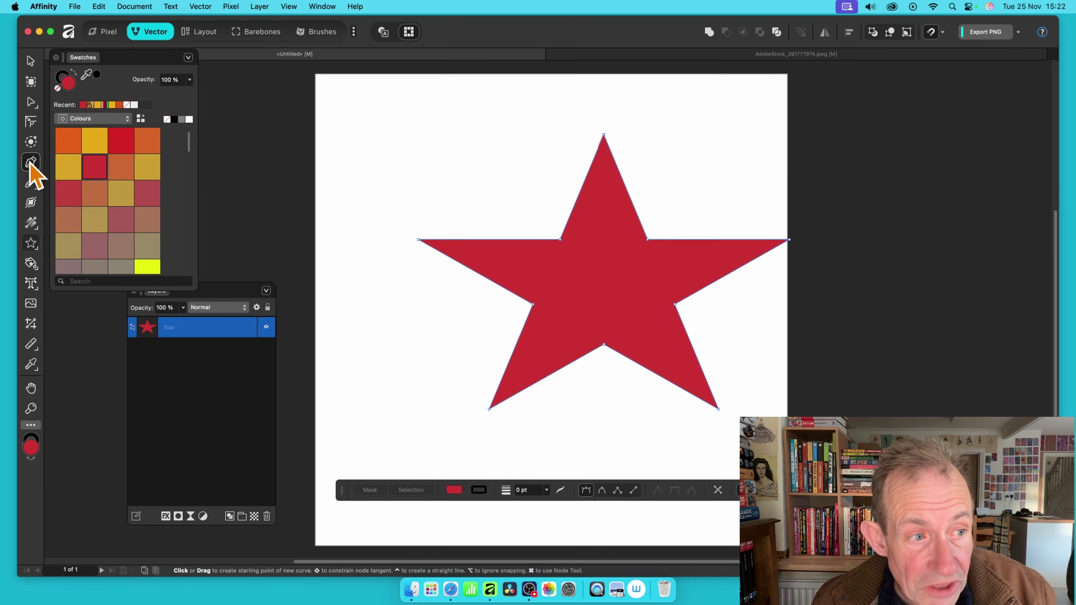
{"action": "left_click", "coordinate": [604, 96]}
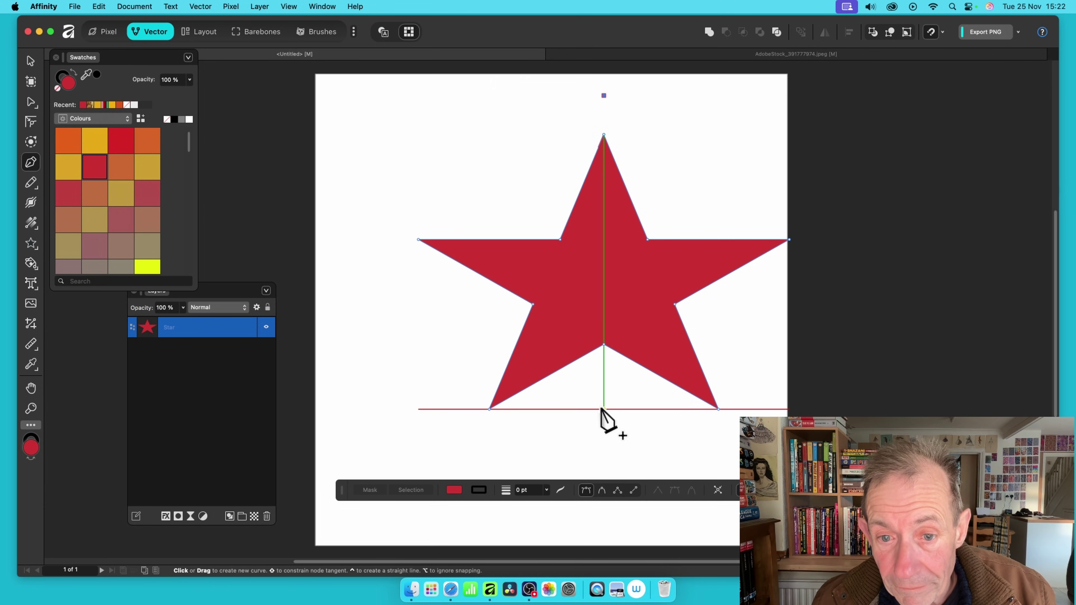
{"action": "left_click", "coordinate": [604, 409]}
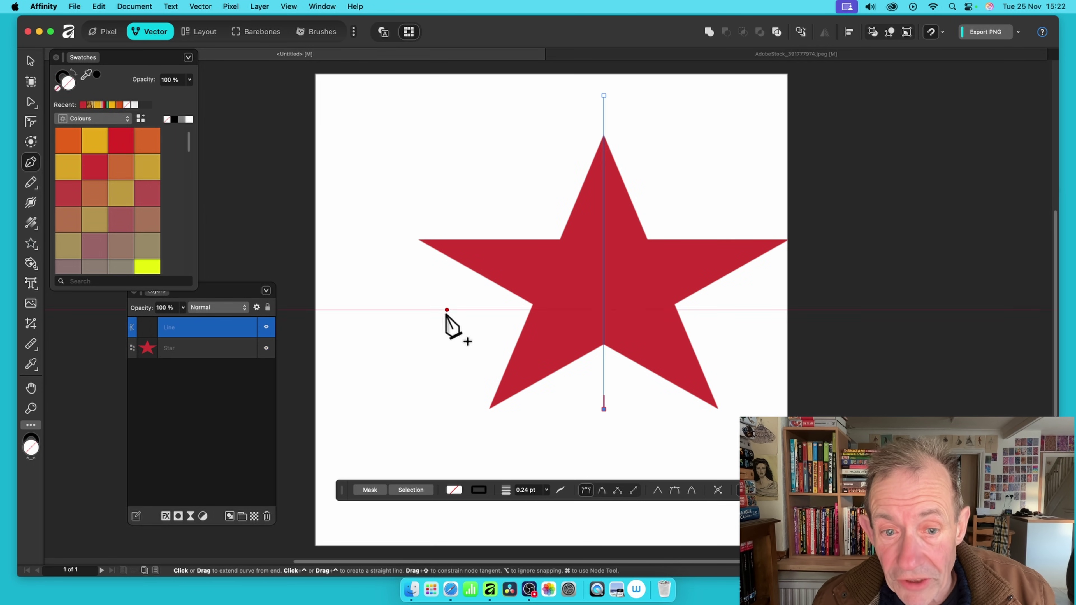
{"action": "left_click", "coordinate": [435, 304]}
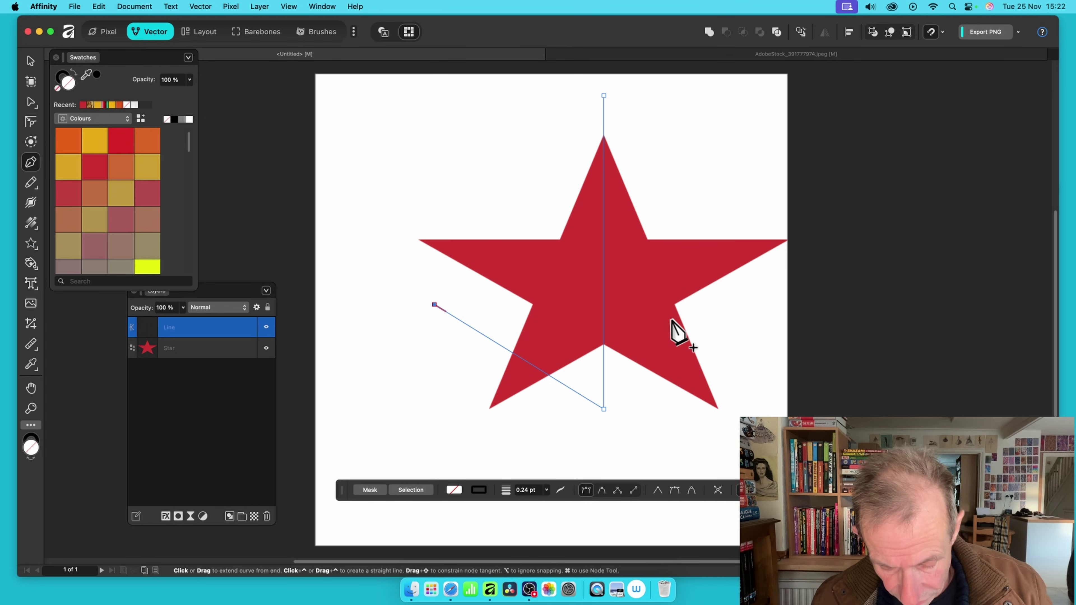
{"action": "key", "text": "super+z"}
{"action": "key", "text": "Escape"}
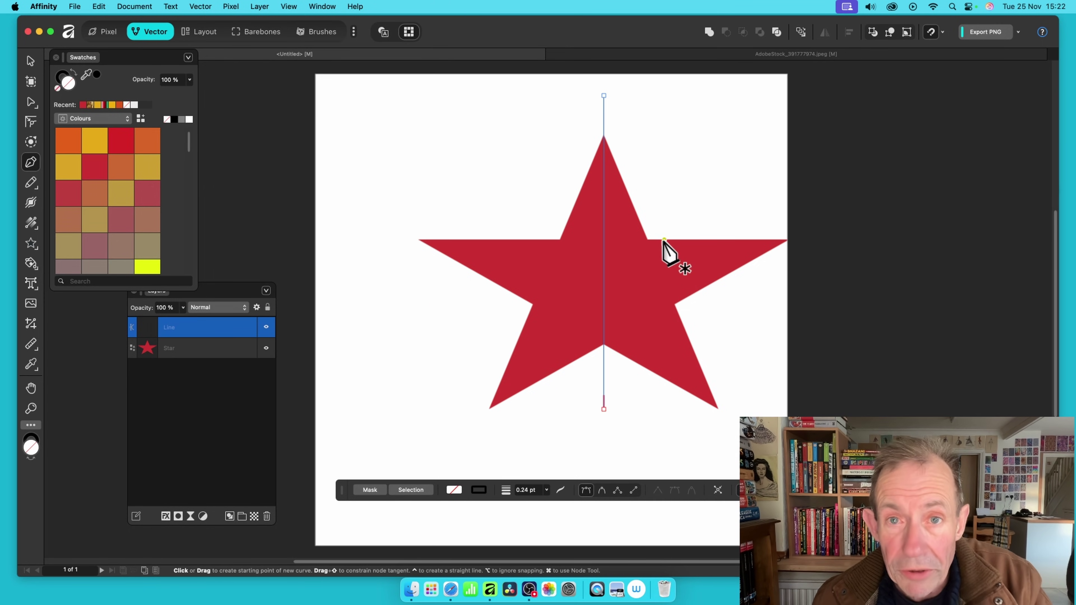
{"action": "left_click", "coordinate": [461, 301]}
{"action": "left_click", "coordinate": [753, 310]}
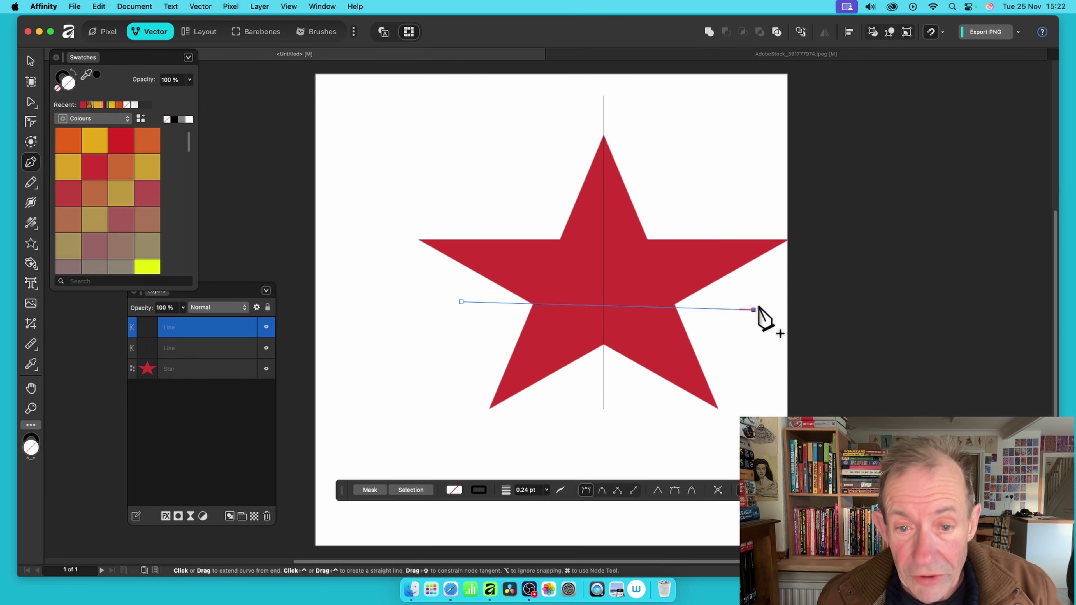
Step: Select the star with both lines and move them together to centre them horizontally on the page
{"action": "left_click", "coordinate": [30, 60]}
{"action": "left_click_drag", "start_coordinate": [371, 74], "coordinate": [852, 464]}
{"action": "left_click_drag", "start_coordinate": [675, 301], "coordinate": [631, 308]}
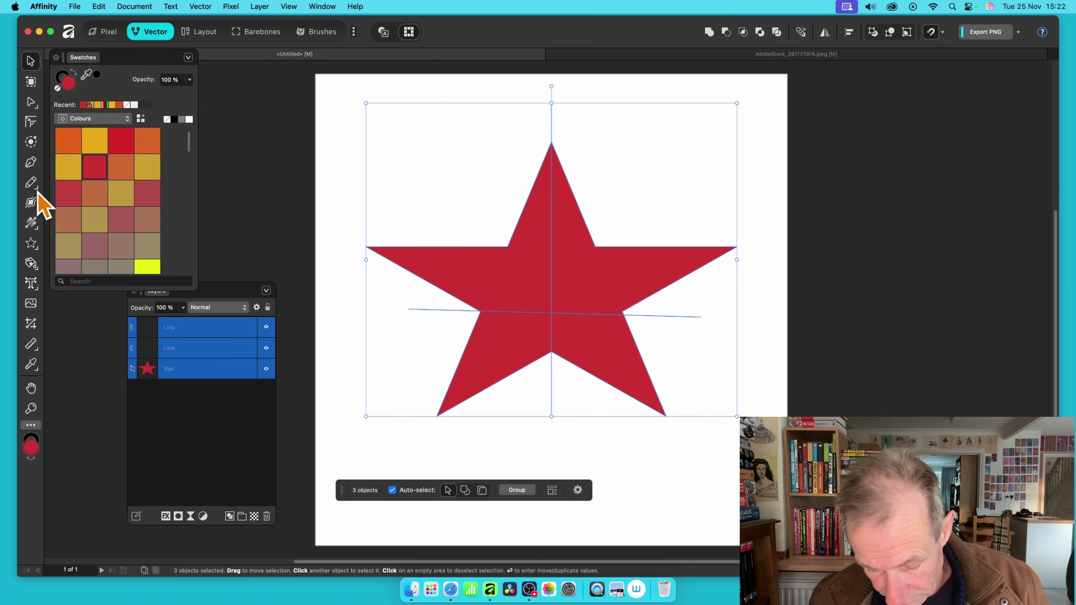
Step: Flood fill the star's upper-left section with bright yellow and its upper-right section with orange
{"action": "key", "text": "k"}
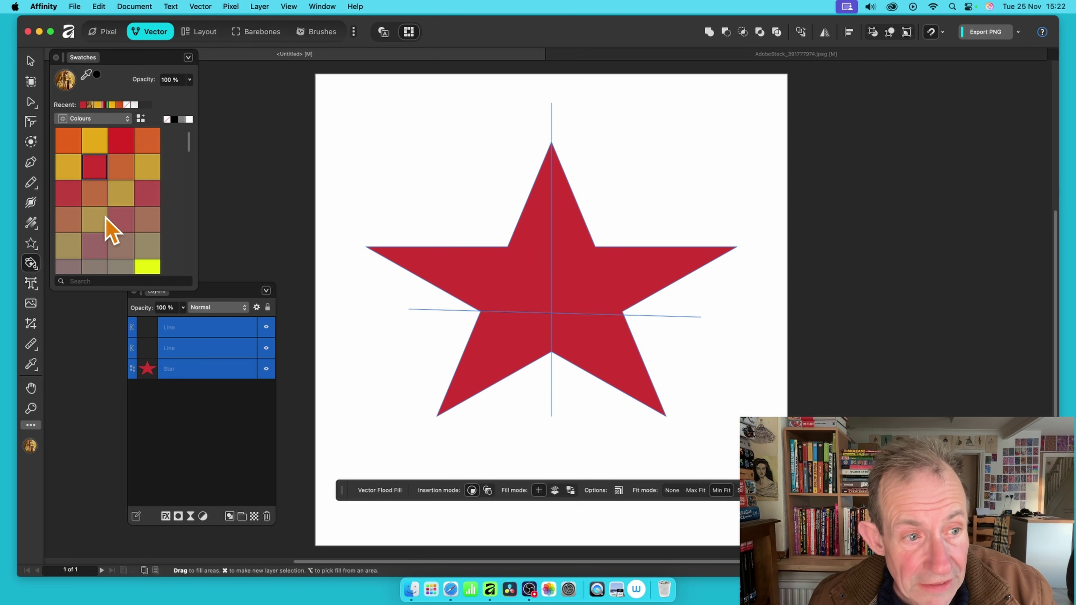
{"action": "left_click", "coordinate": [147, 267]}
{"action": "left_click", "coordinate": [473, 267]}
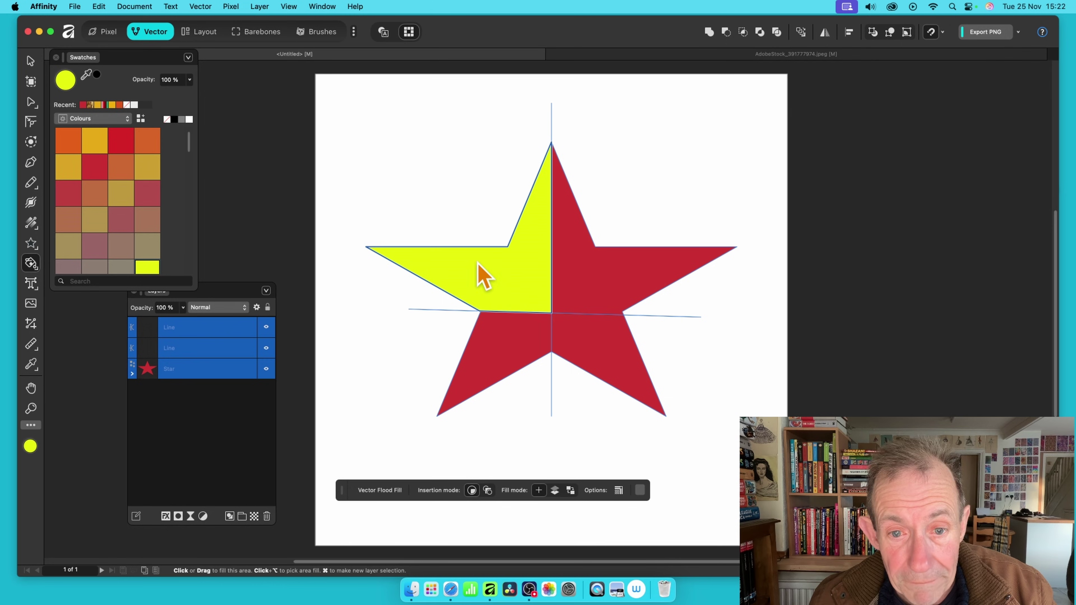
{"action": "left_click", "coordinate": [73, 145]}
{"action": "left_click", "coordinate": [595, 297]}
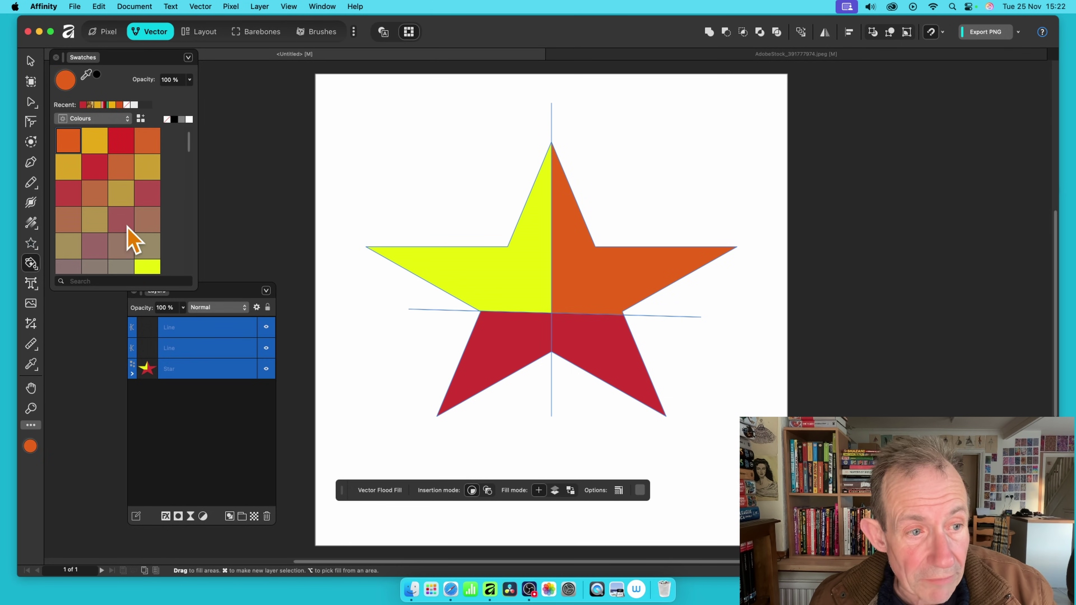
Step: Flood fill the star's lower-left section with green and lower-right section with turquoise, and expand the star layer to list its sections
{"action": "scroll", "coordinate": [131, 239], "scroll_direction": "down", "scroll_amount": 3}
{"action": "left_click", "coordinate": [121, 191]}
{"action": "left_click", "coordinate": [491, 356]}
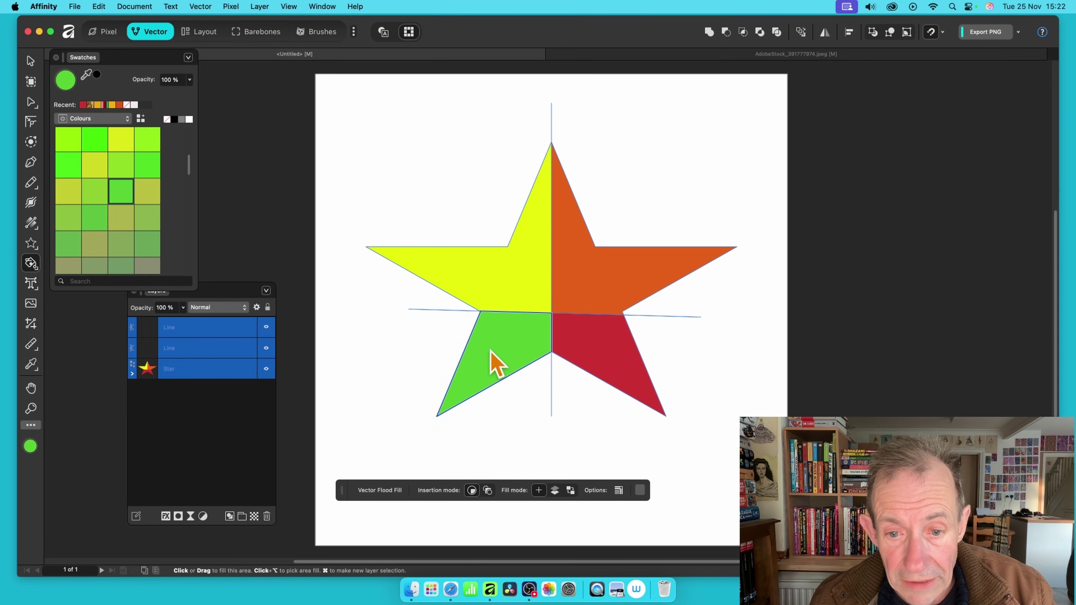
{"action": "scroll", "coordinate": [123, 250], "scroll_direction": "down", "scroll_amount": 4}
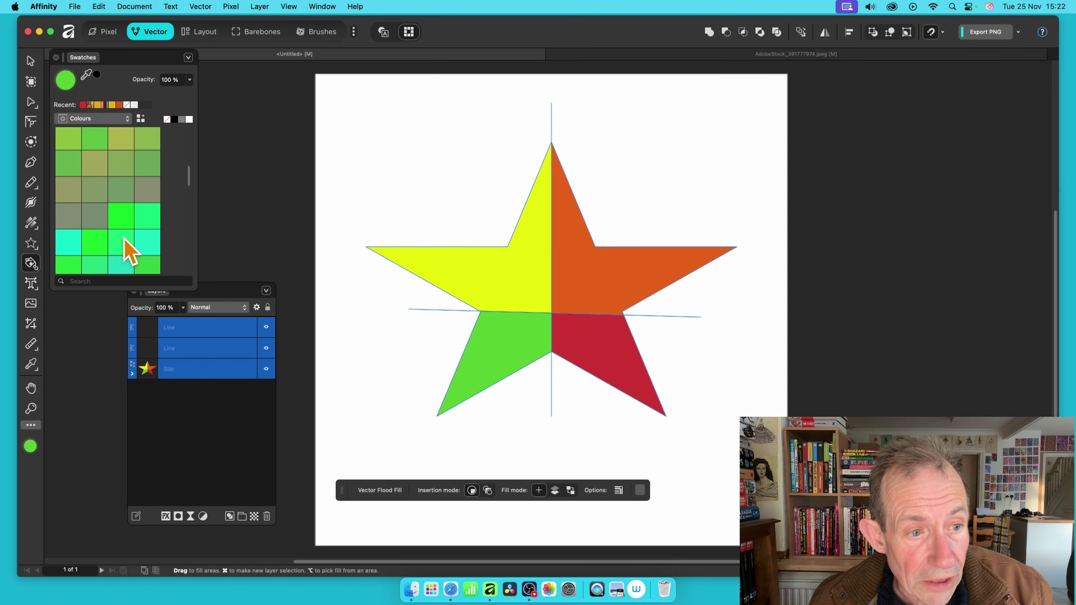
{"action": "left_click", "coordinate": [148, 242]}
{"action": "left_click", "coordinate": [627, 356]}
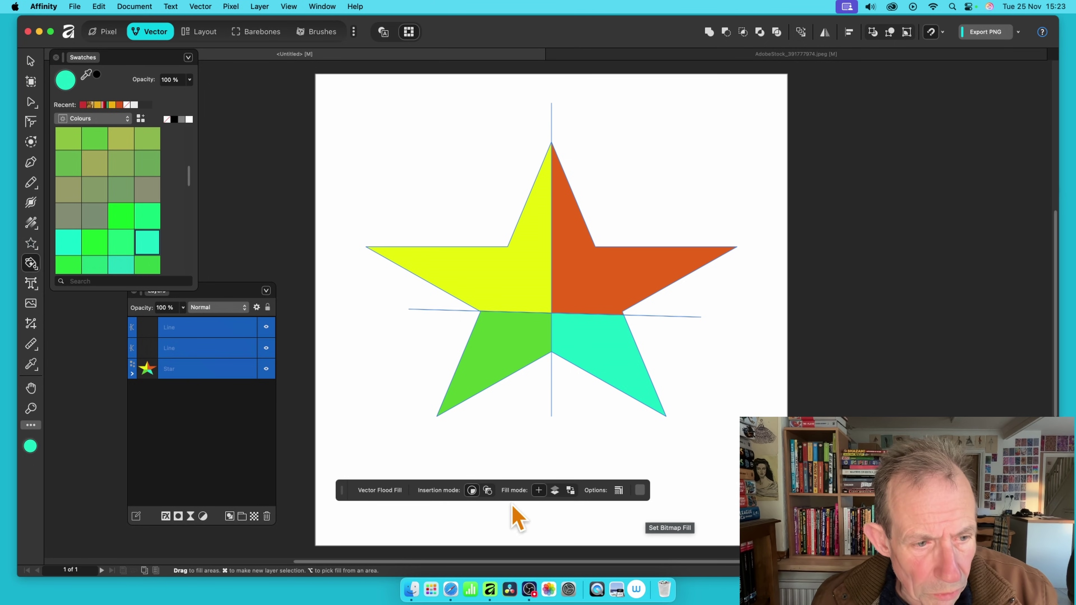
{"action": "left_click", "coordinate": [132, 374]}
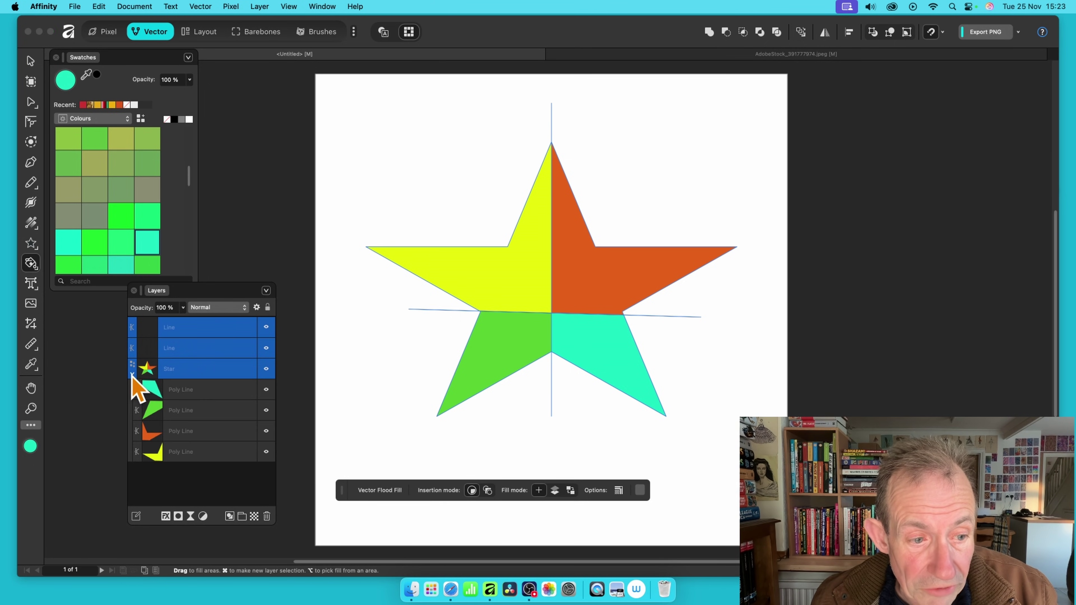
Step: Examine which section of the star each of its four child fill layers covers, ending with the star layer selected
{"action": "left_click", "coordinate": [184, 388]}
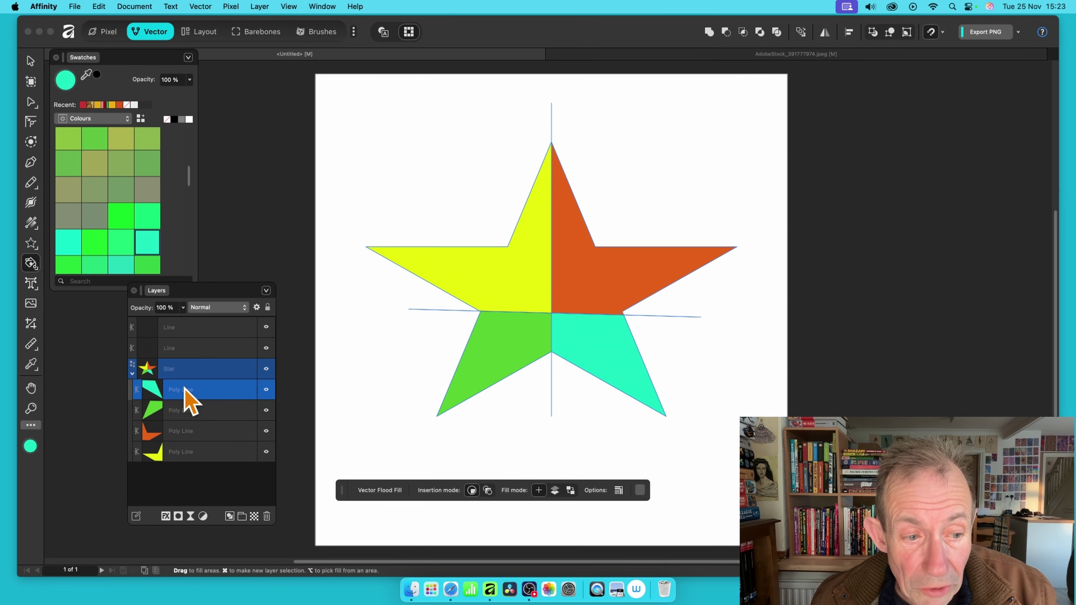
{"action": "left_click", "coordinate": [191, 412]}
{"action": "left_click", "coordinate": [192, 432]}
{"action": "left_click", "coordinate": [186, 453]}
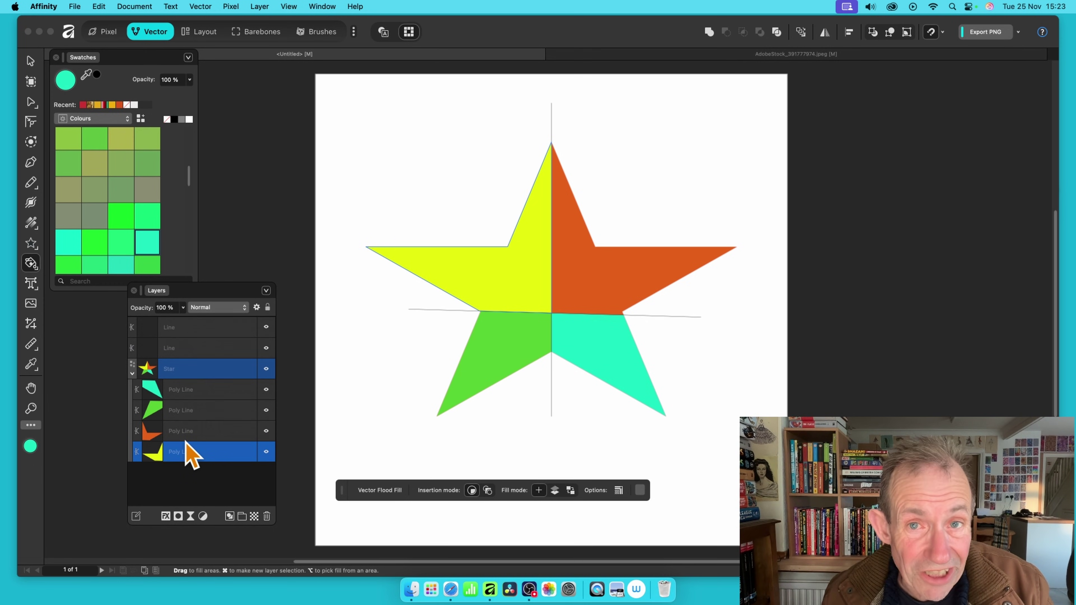
{"action": "left_click", "coordinate": [175, 370]}
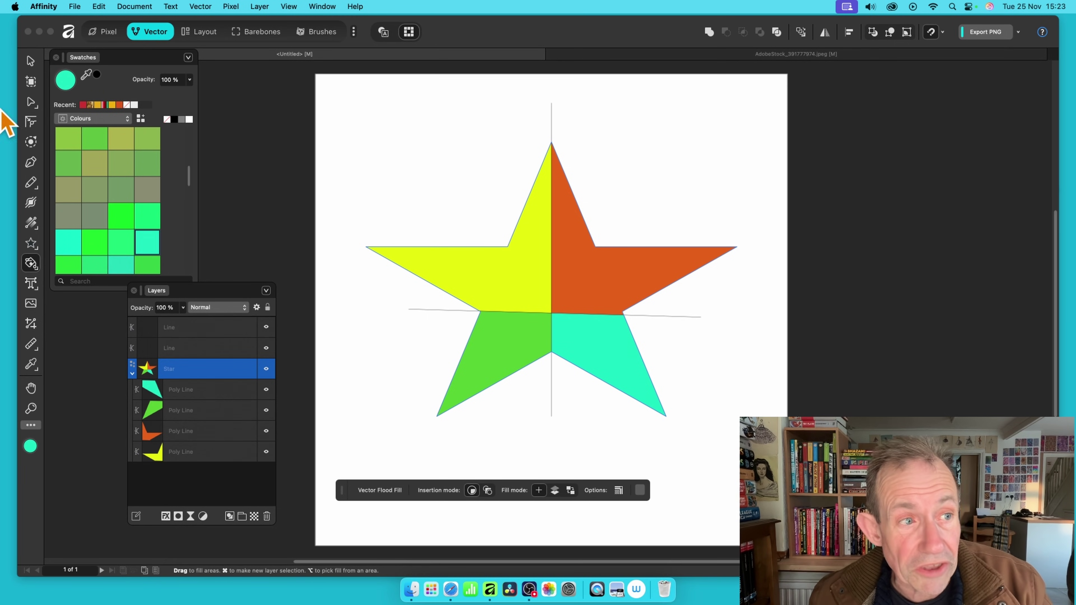
Step: Set the star's inner radius to 35% and round its tips with an outer circle of 47%
{"action": "left_click", "coordinate": [30, 62]}
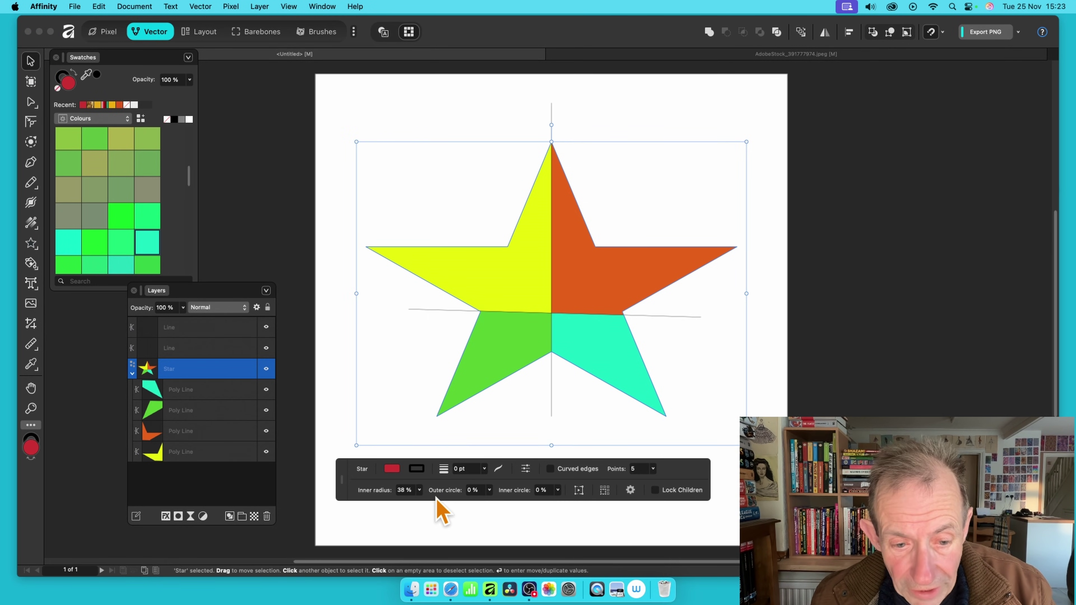
{"action": "left_click", "coordinate": [419, 490]}
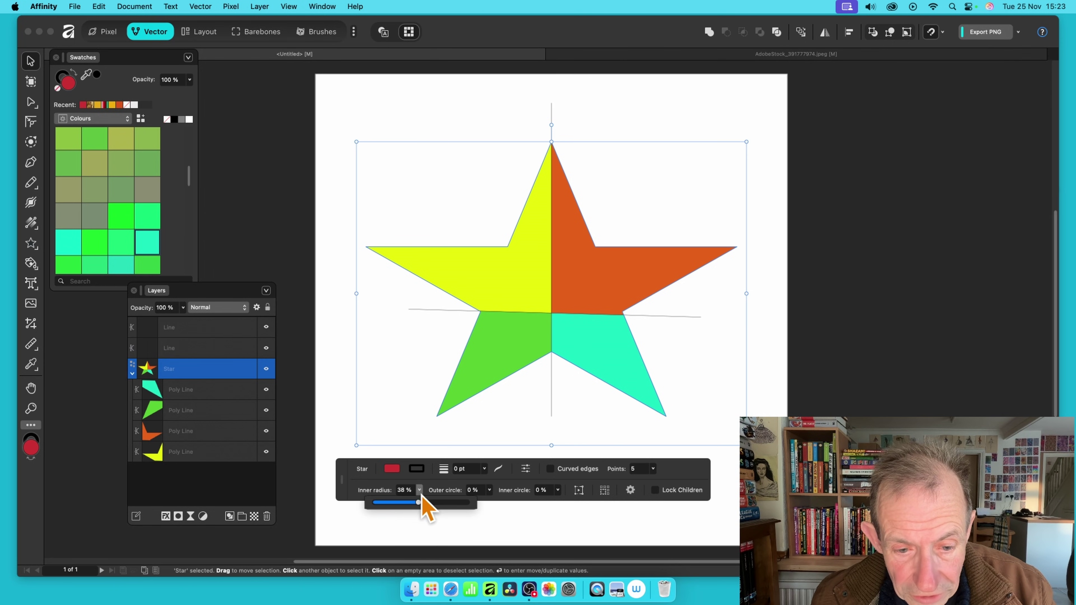
{"action": "mouse_move", "coordinate": [420, 505]}
{"action": "left_mouse_down"}
{"action": "mouse_move", "coordinate": [454, 506]}
{"action": "mouse_move", "coordinate": [393, 507]}
{"action": "mouse_move", "coordinate": [414, 505]}
{"action": "left_mouse_up"}
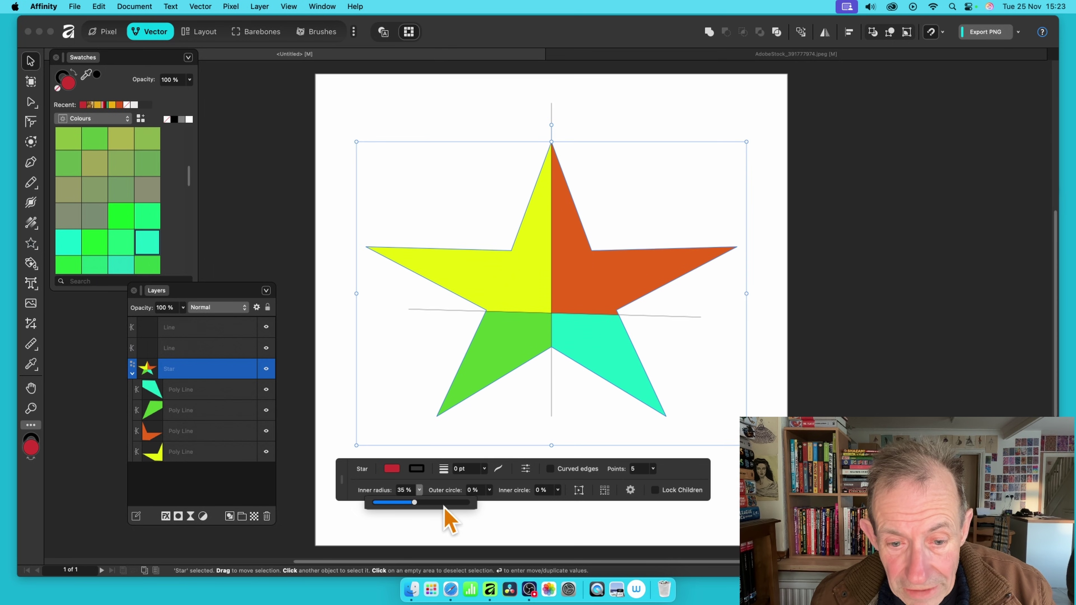
{"action": "left_click", "coordinate": [489, 490]}
{"action": "left_click_drag", "start_coordinate": [487, 502], "coordinate": [532, 503]}
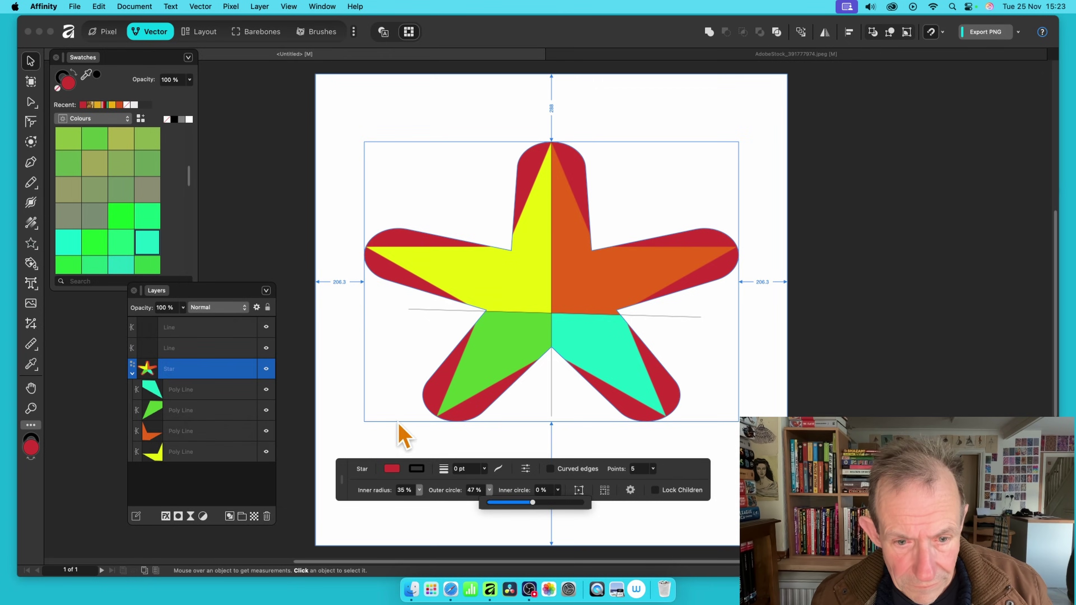
Step: Clear the page and draw eight overlapping red stars of different sizes with the Star tool
{"action": "left_click", "coordinate": [425, 443]}
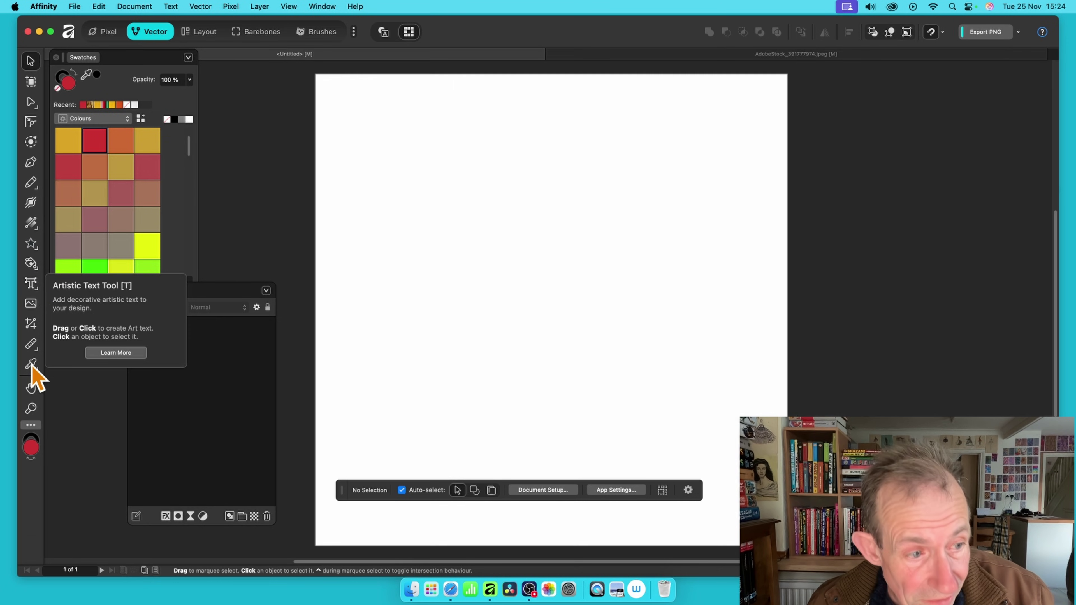
{"action": "left_click", "coordinate": [30, 243]}
{"action": "left_click_drag", "start_coordinate": [413, 161], "coordinate": [570, 318]}
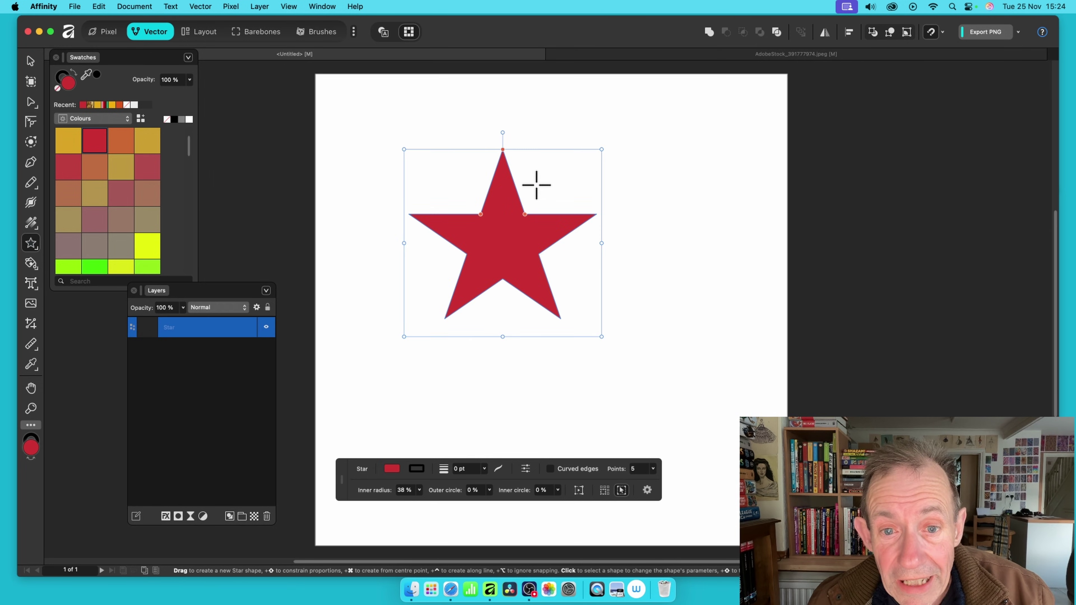
{"action": "left_click_drag", "start_coordinate": [531, 161], "coordinate": [683, 299]}
{"action": "left_click_drag", "start_coordinate": [408, 250], "coordinate": [546, 379]}
{"action": "left_click_drag", "start_coordinate": [513, 221], "coordinate": [756, 405]}
{"action": "left_click_drag", "start_coordinate": [420, 123], "coordinate": [549, 235]}
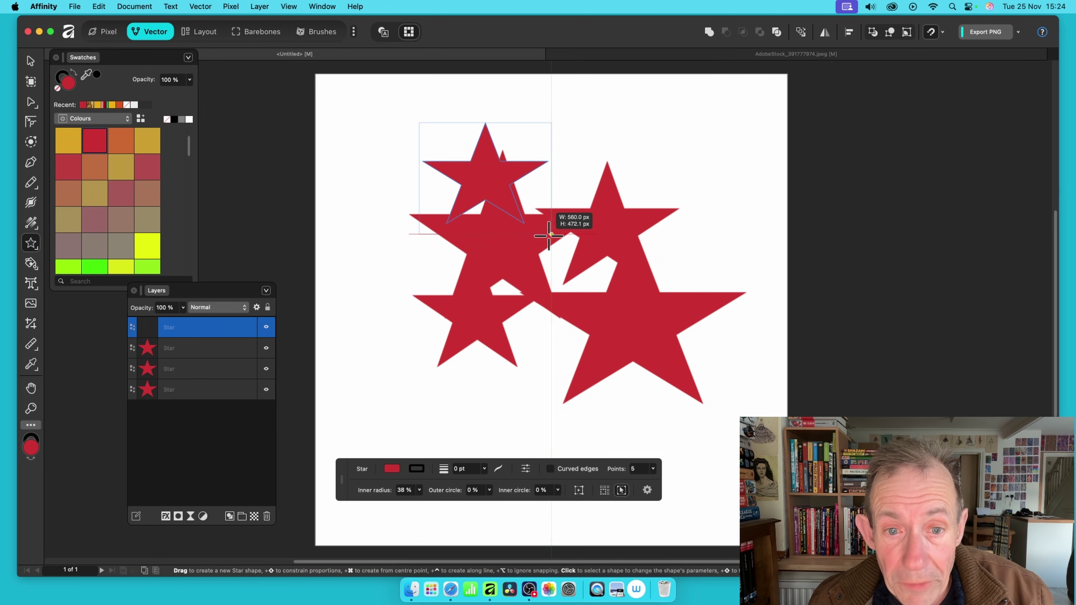
{"action": "left_click_drag", "start_coordinate": [569, 109], "coordinate": [799, 293]}
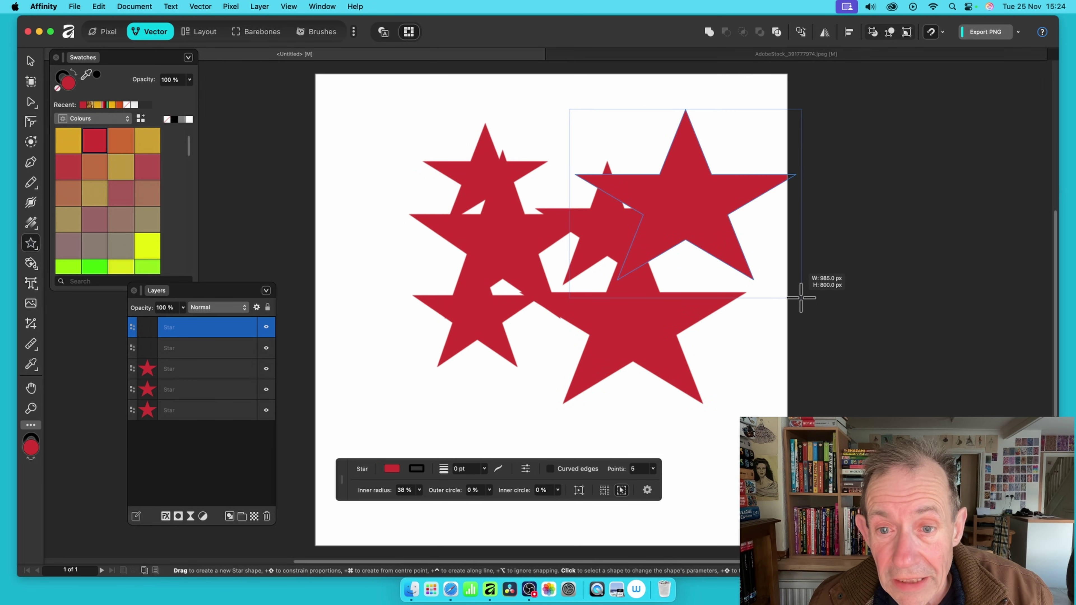
{"action": "left_click_drag", "start_coordinate": [551, 331], "coordinate": [647, 398]}
{"action": "left_click_drag", "start_coordinate": [412, 310], "coordinate": [503, 385]}
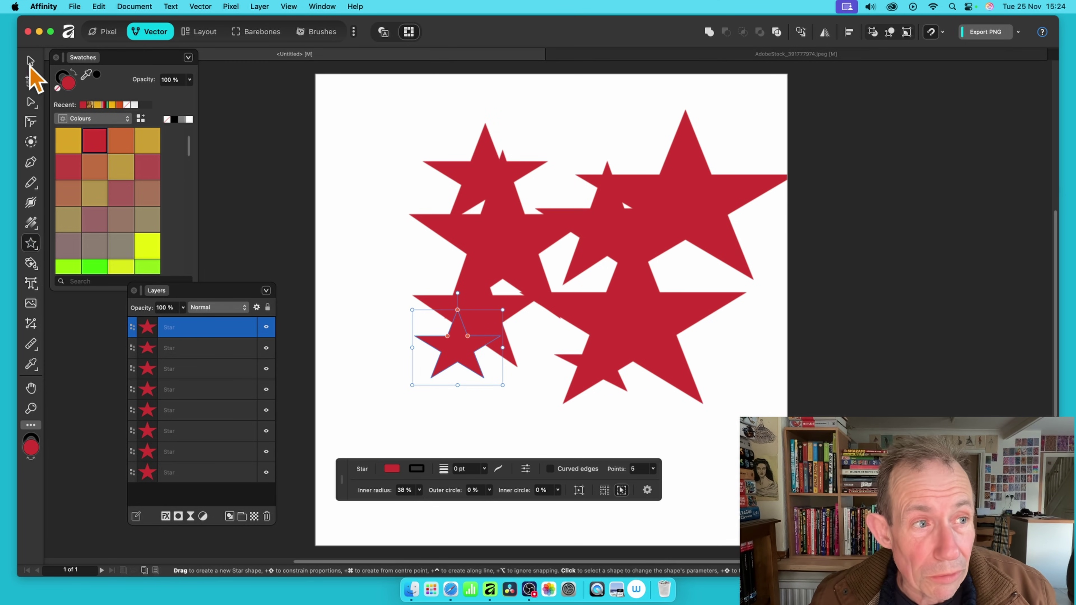
Step: Select all eight stars and move them together to centre them horizontally on the page
{"action": "left_click", "coordinate": [31, 62]}
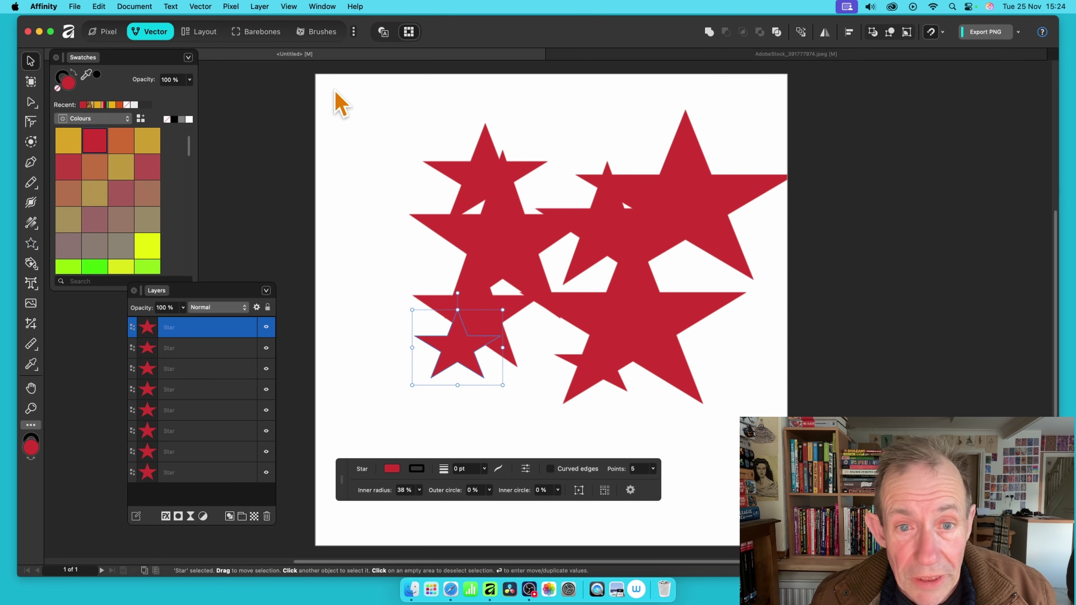
{"action": "left_click_drag", "start_coordinate": [340, 79], "coordinate": [787, 470]}
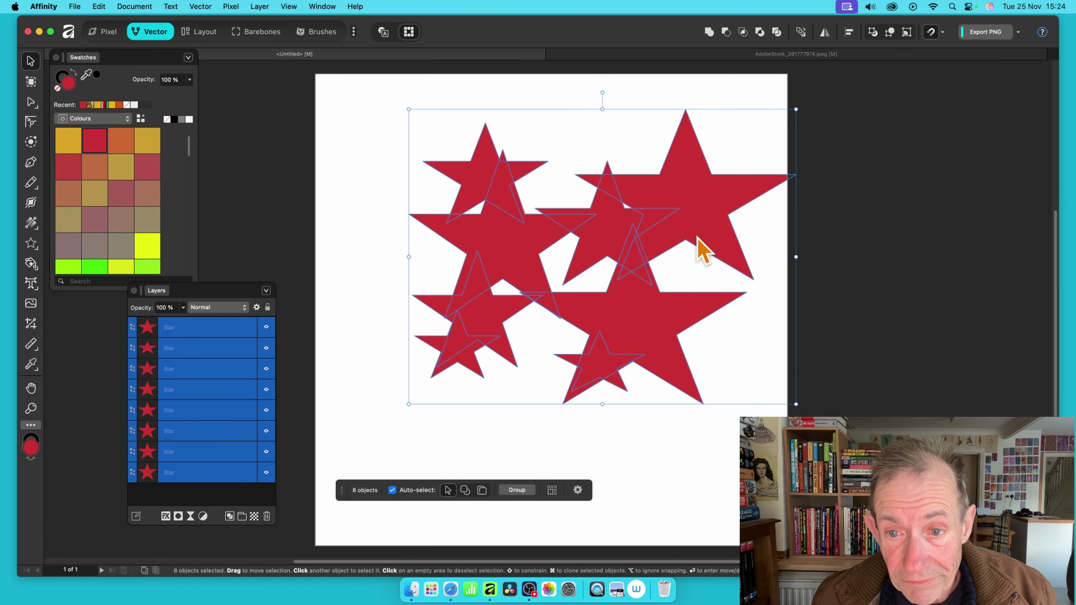
{"action": "left_click_drag", "start_coordinate": [699, 240], "coordinate": [646, 240]}
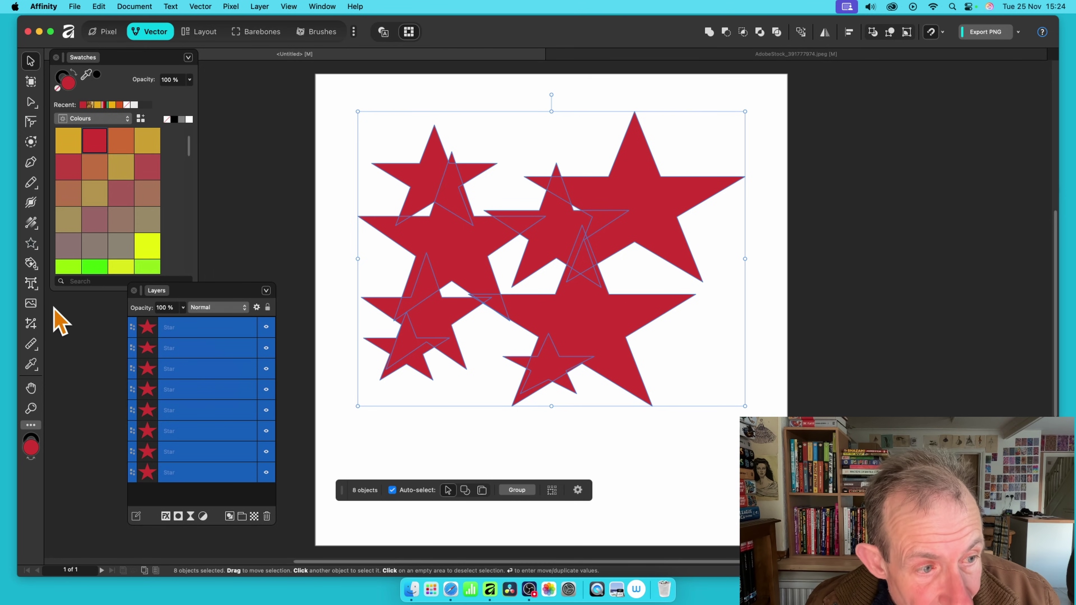
Step: Vector flood fill the upper-left star's main section with orange-brown and its overlap with the neighbouring star with yellow
{"action": "left_click", "coordinate": [36, 266]}
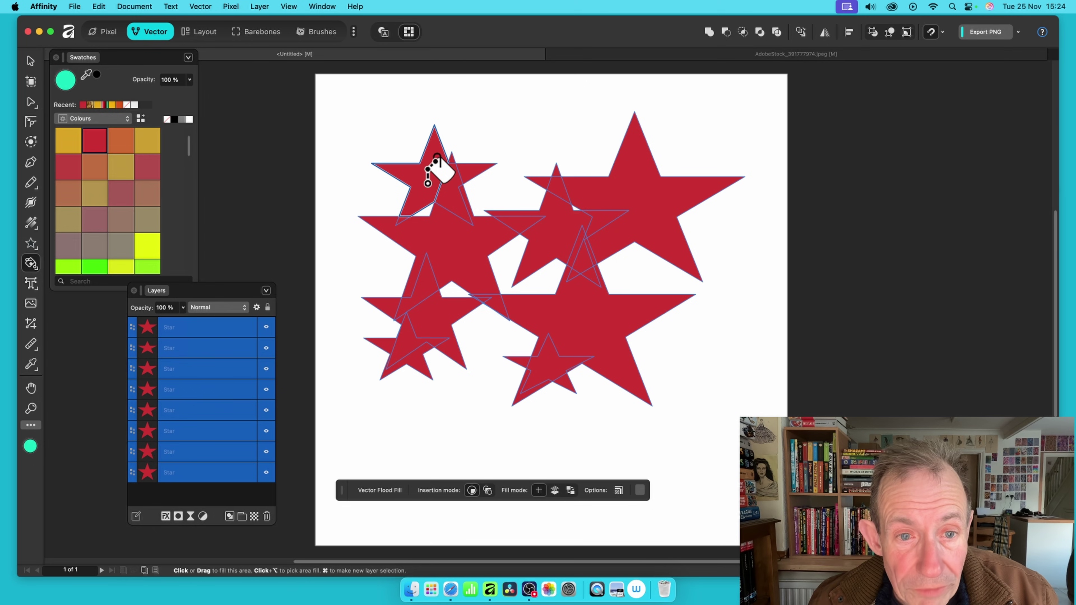
{"action": "left_click", "coordinate": [121, 141]}
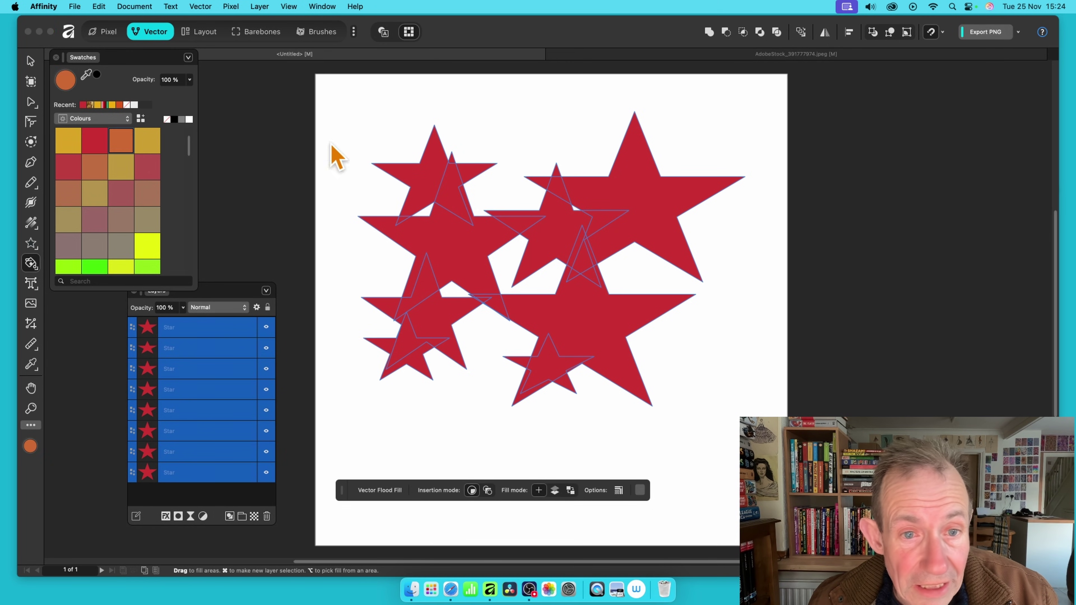
{"action": "left_click", "coordinate": [424, 169]}
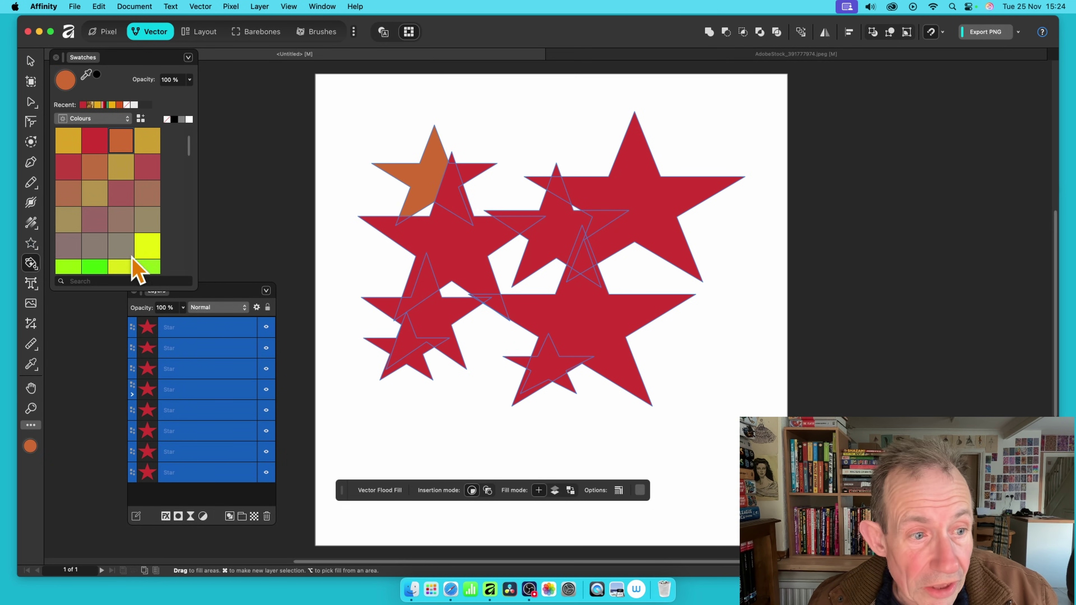
{"action": "left_click", "coordinate": [147, 246]}
{"action": "left_click", "coordinate": [449, 193]}
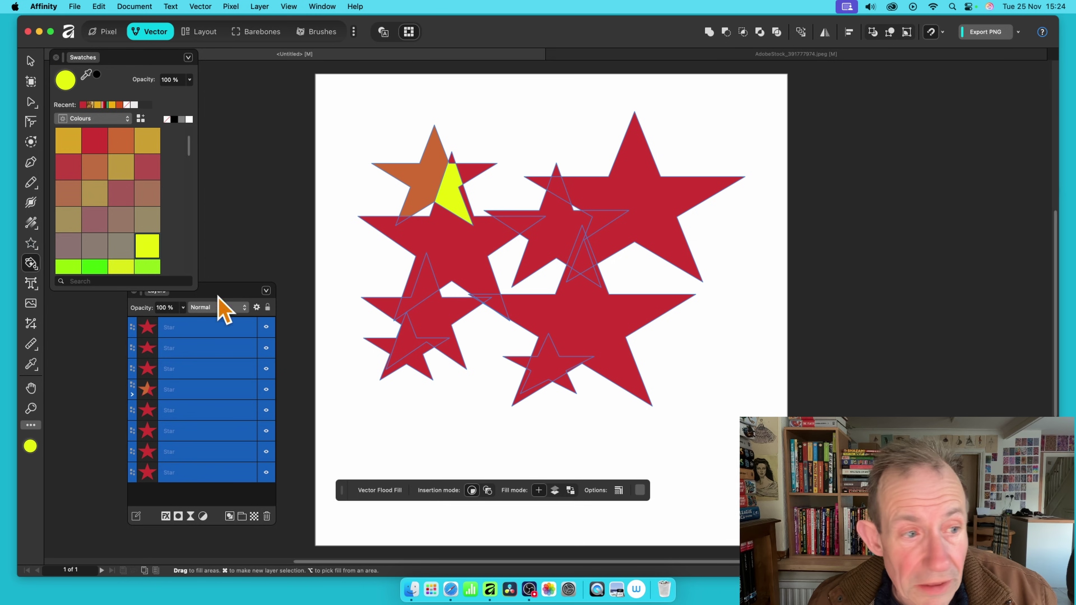
Step: Flood fill the upper-left star's right arm grey and the star below it mauve, and check the upper-left star's child layers
{"action": "left_click", "coordinate": [94, 245]}
{"action": "left_click", "coordinate": [479, 171]}
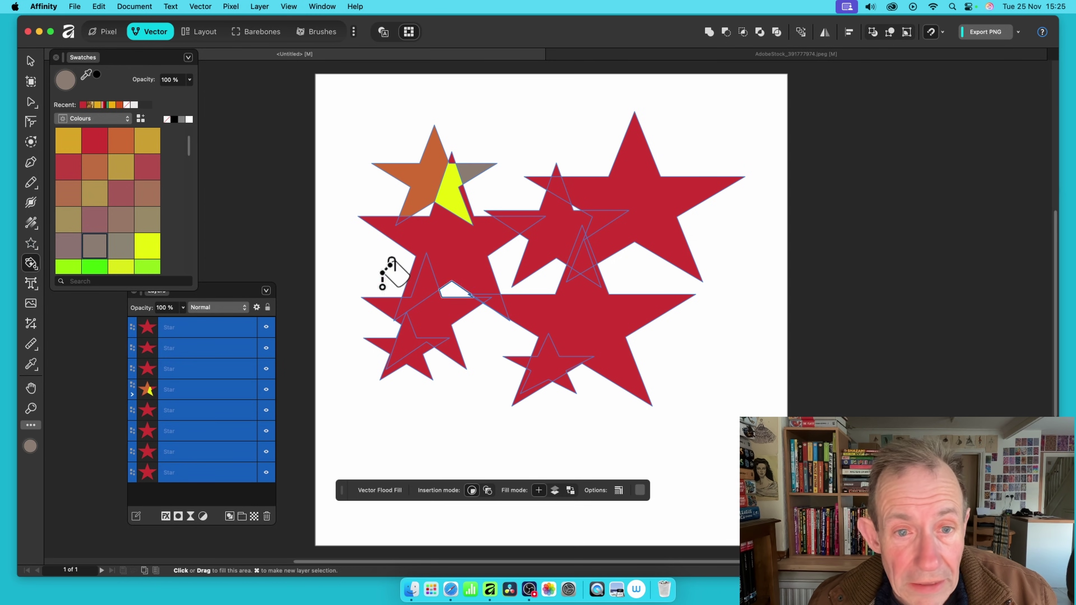
{"action": "left_click", "coordinate": [68, 245]}
{"action": "left_click", "coordinate": [441, 246]}
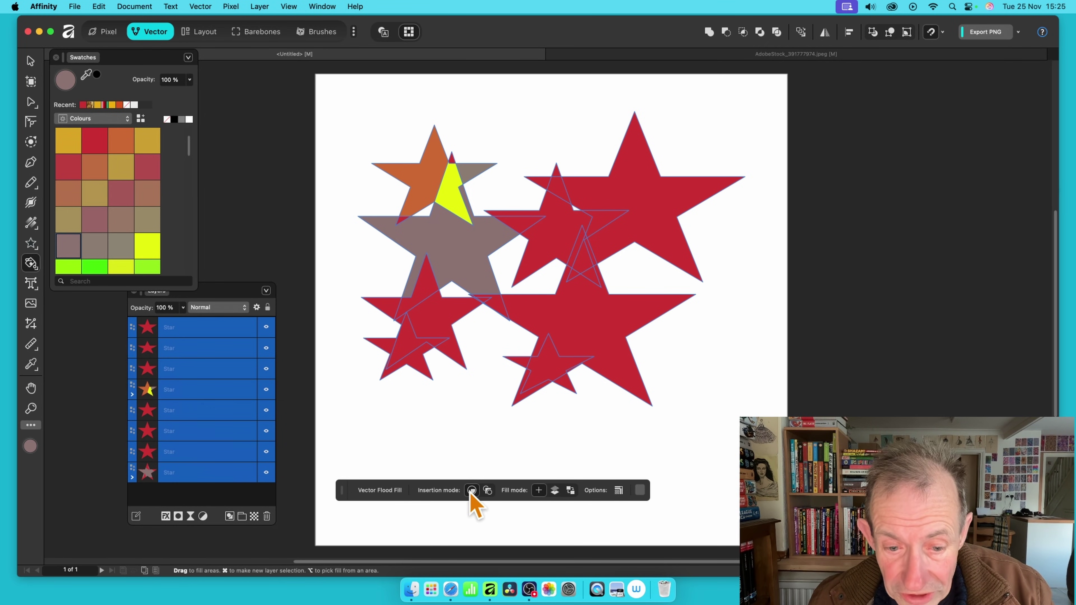
{"action": "left_click", "coordinate": [132, 394]}
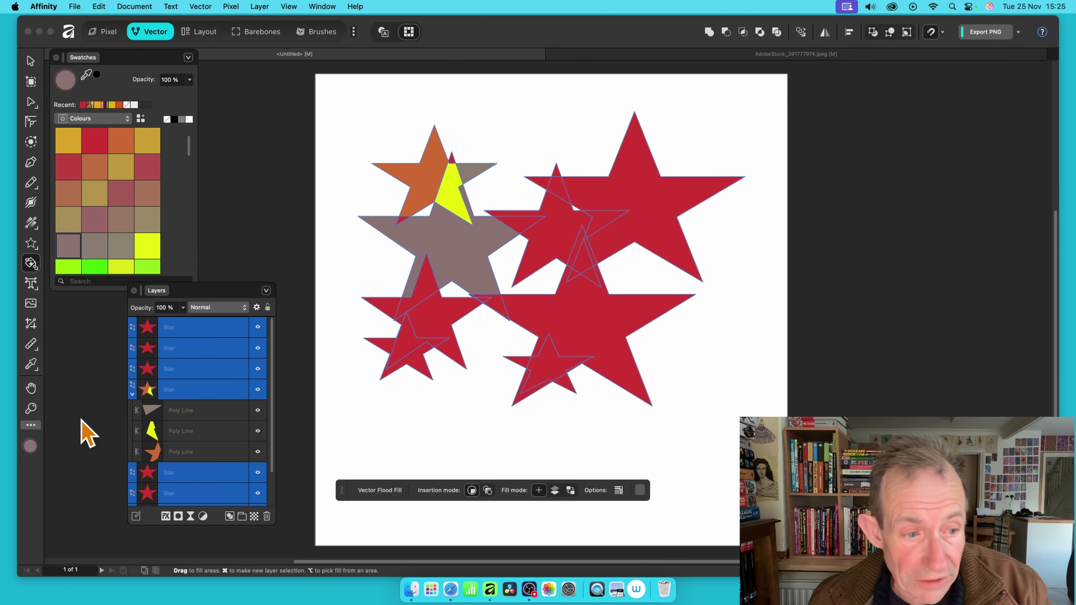
{"action": "left_click", "coordinate": [132, 395]}
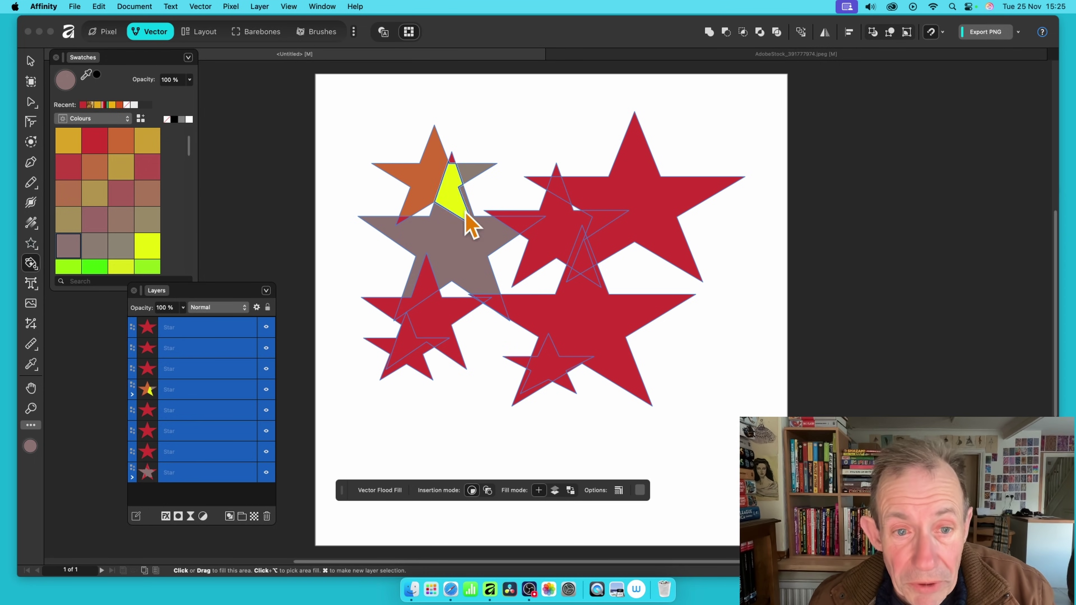
Step: Flood fill the lower-left star's main section and continuous areas across the large lower star with bright yellow
{"action": "left_click", "coordinate": [148, 248]}
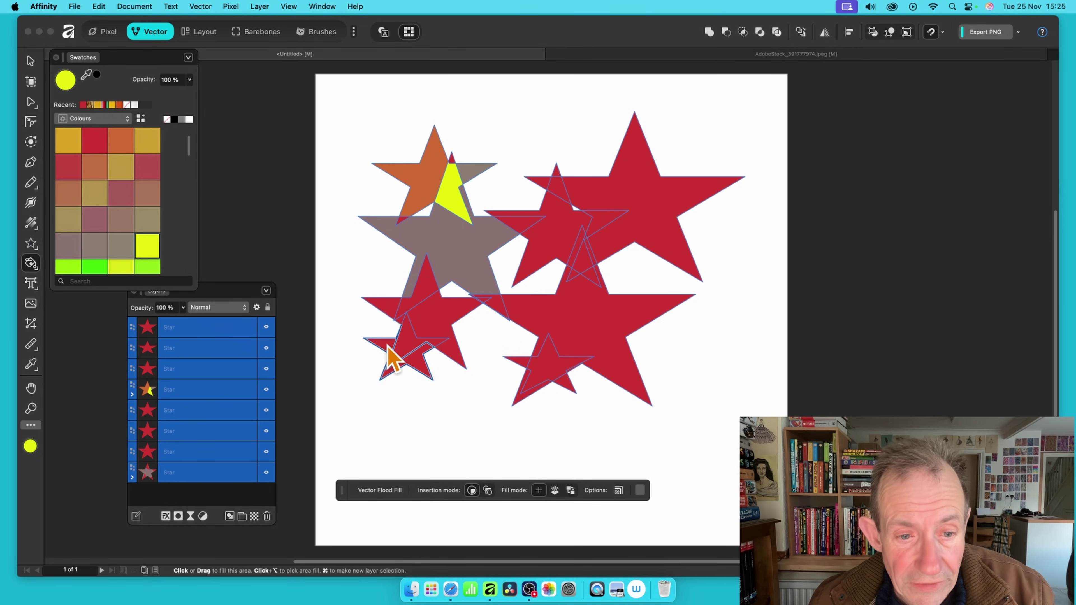
{"action": "left_click", "coordinate": [419, 341]}
{"action": "mouse_move", "coordinate": [525, 324]}
{"action": "left_mouse_down"}
{"action": "mouse_move", "coordinate": [540, 307]}
{"action": "mouse_move", "coordinate": [581, 254]}
{"action": "left_mouse_up"}
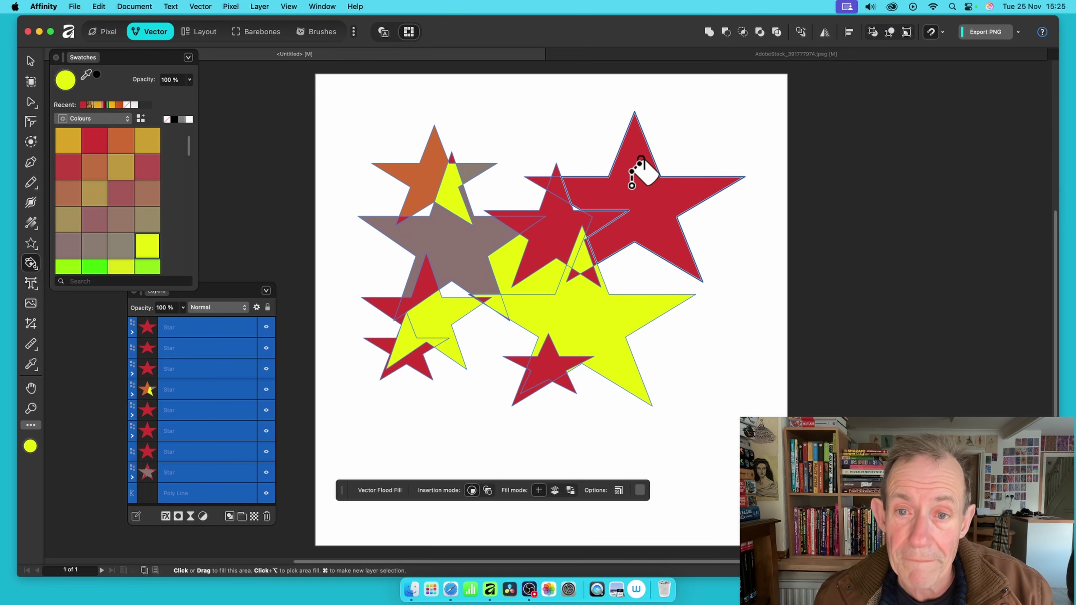
Step: Flood fill bright green in one sweep from the large upper-right star across to the upper-left star, and return to the Move tool
{"action": "left_click", "coordinate": [95, 267]}
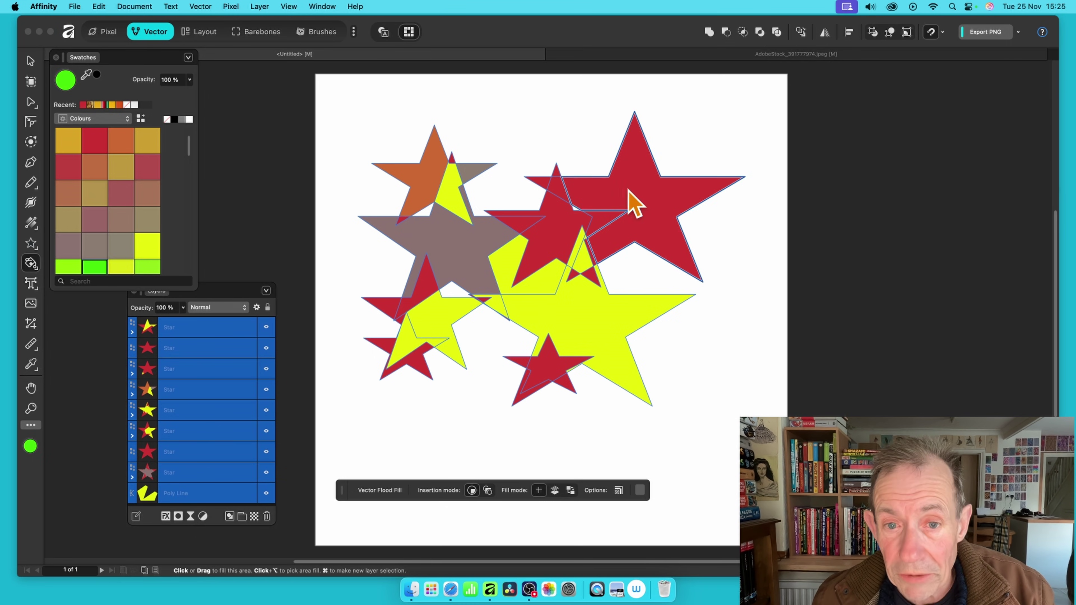
{"action": "mouse_move", "coordinate": [631, 202]}
{"action": "left_mouse_down"}
{"action": "mouse_move", "coordinate": [560, 221]}
{"action": "mouse_move", "coordinate": [476, 223]}
{"action": "mouse_move", "coordinate": [439, 201]}
{"action": "left_mouse_up"}
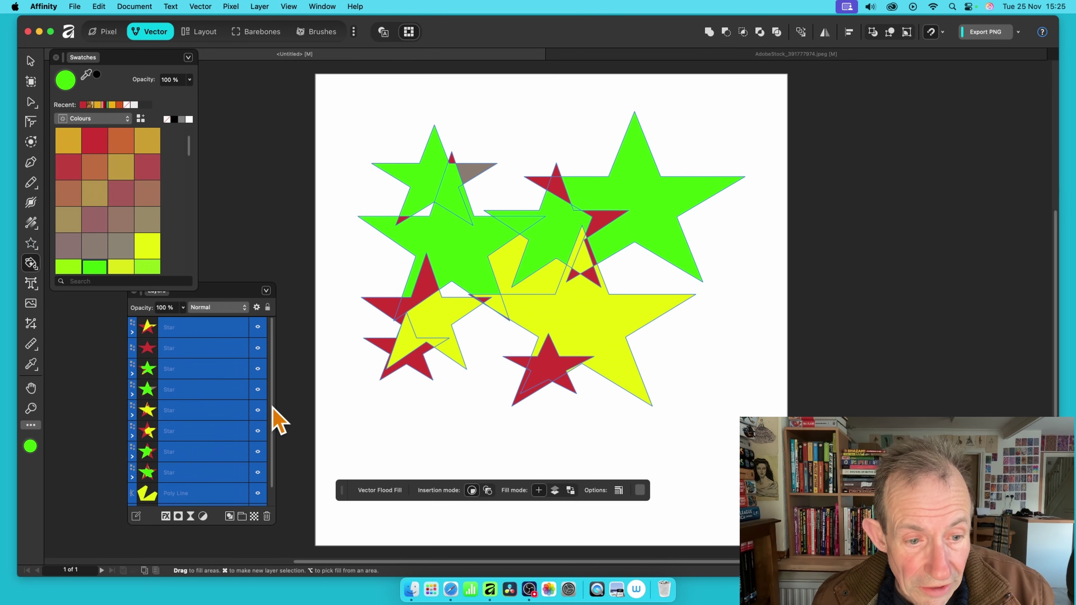
{"action": "scroll", "coordinate": [271, 440], "scroll_direction": "down", "scroll_amount": 1}
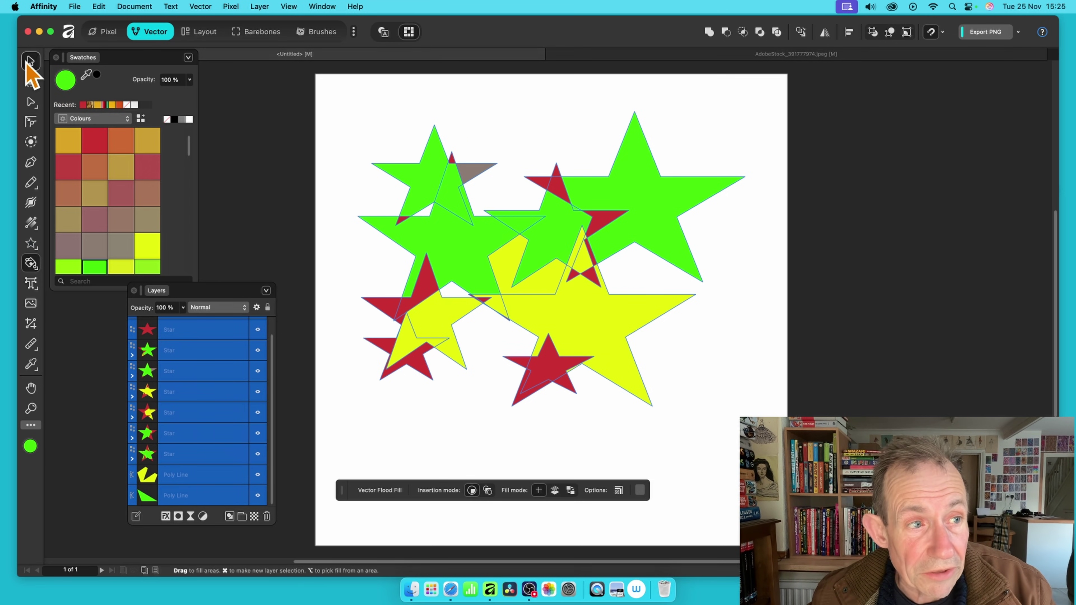
{"action": "left_click", "coordinate": [30, 61]}
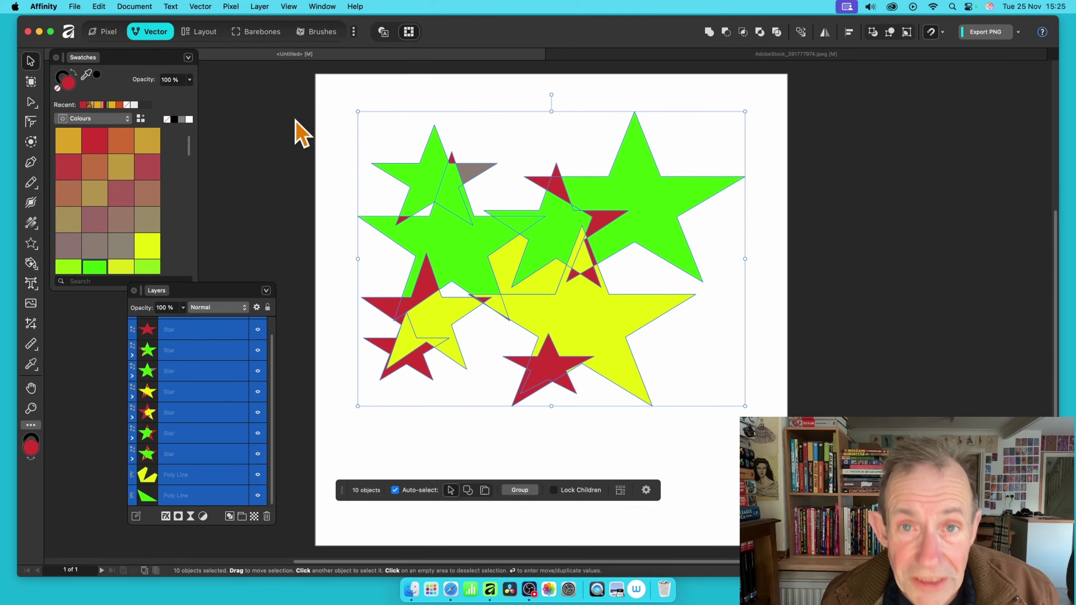